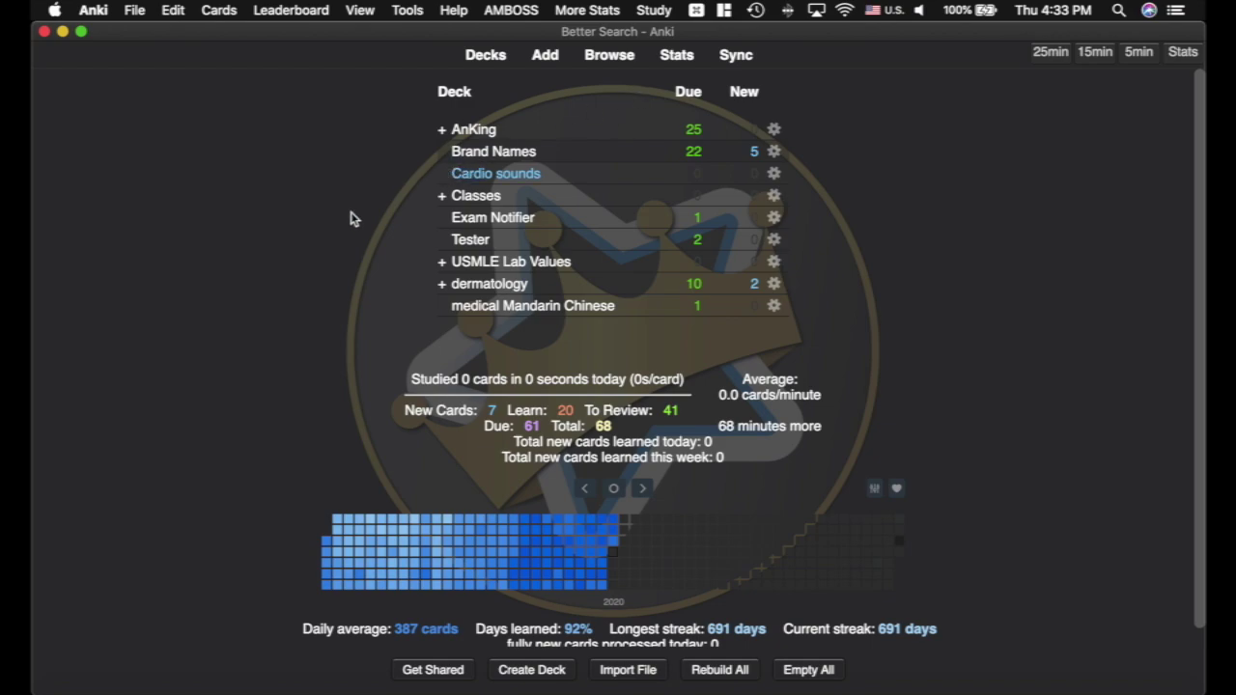
Switch from Anki to Chrome with the 'Anki: How to Find Cards and Tags in the Browser' video.
{"action": "key", "text": "ctrl+Left"}
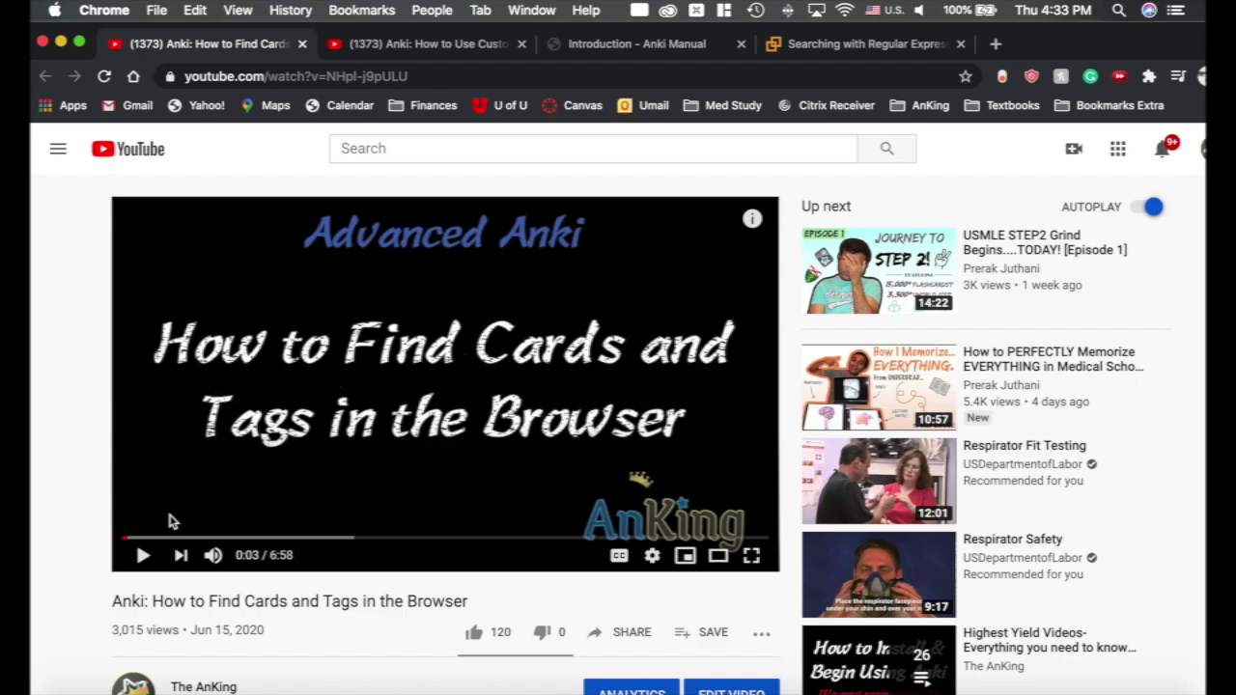
Skip the video to 0:24, then move through the Custom Filtered Decks tab to the Anki Manual tab.
{"action": "left_click", "coordinate": [160, 538]}
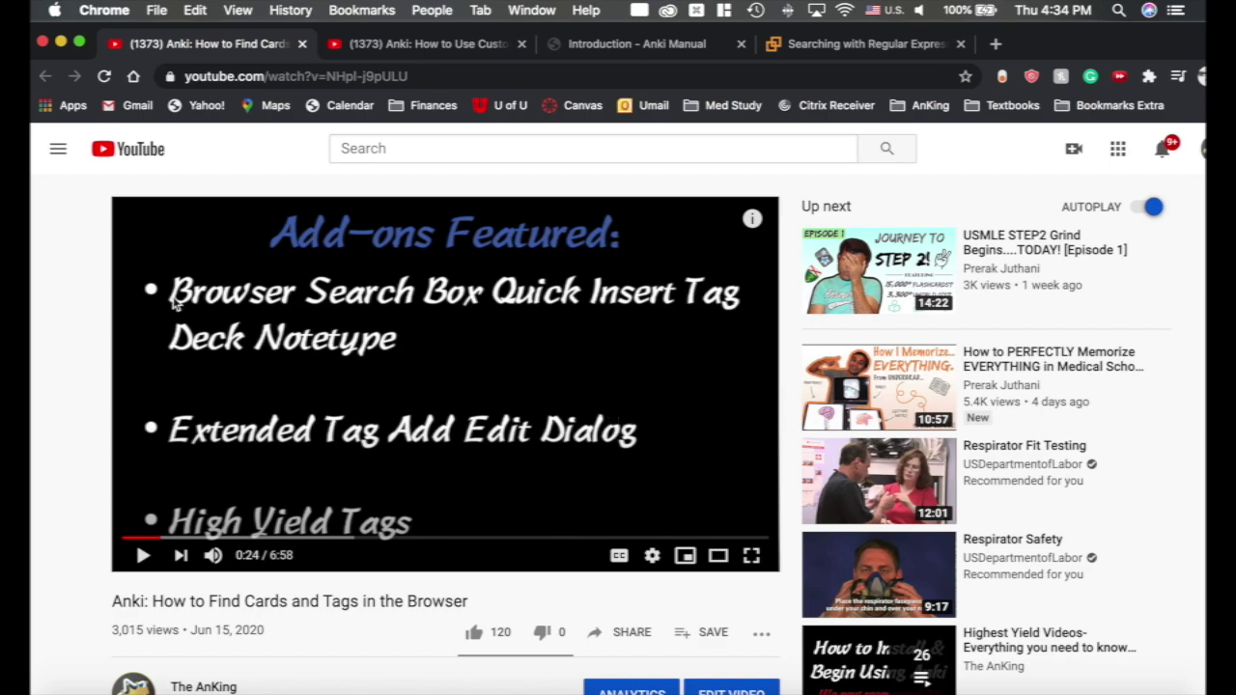
{"action": "left_click", "coordinate": [454, 44]}
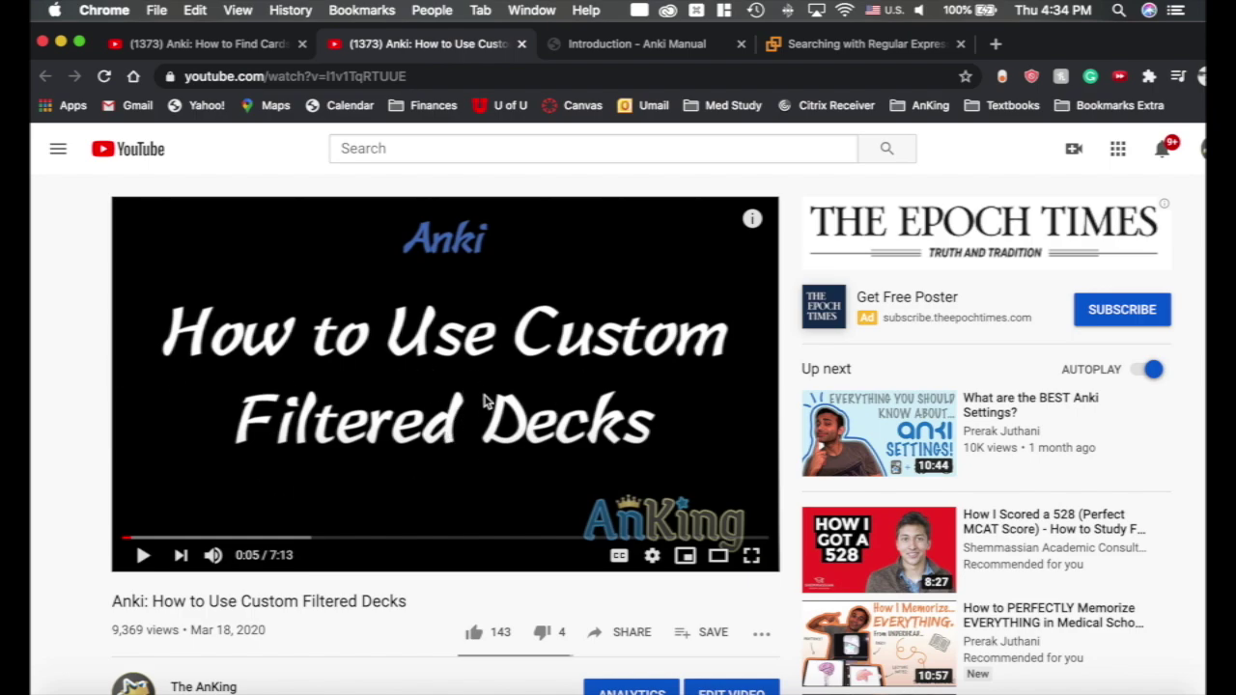
{"action": "left_click", "coordinate": [683, 49]}
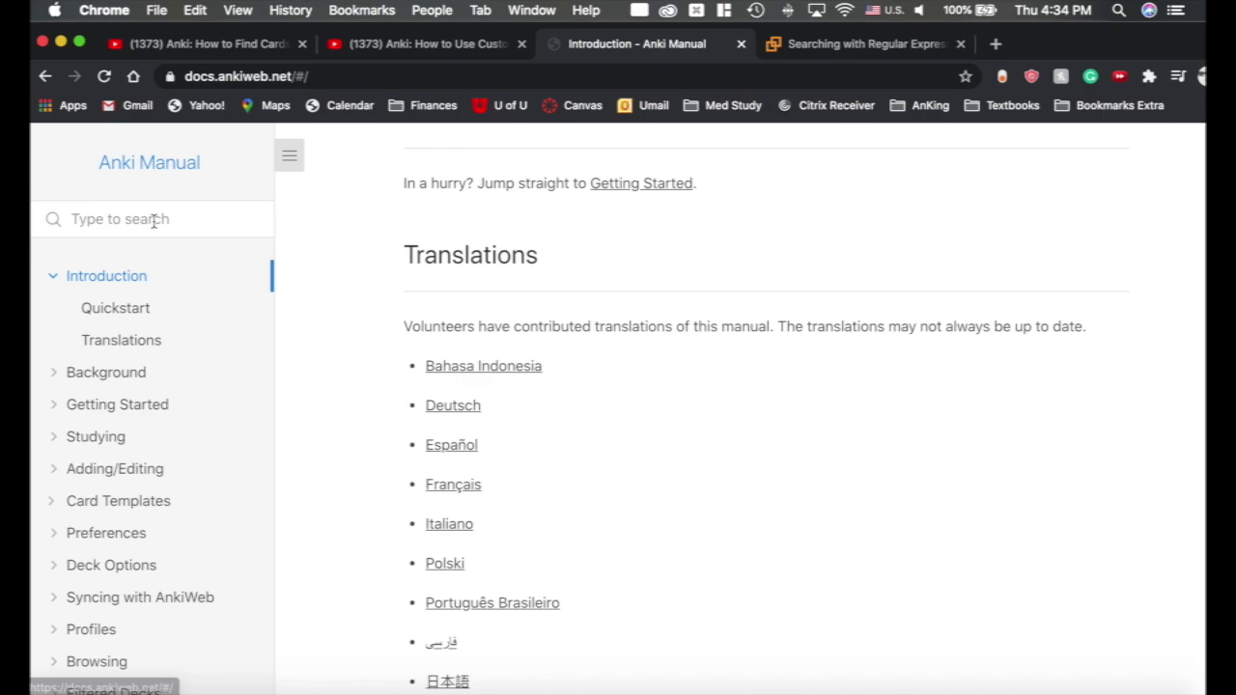
Open the Anki Manual's Searching page, look through its examples, then return to Anki.
{"action": "scroll", "coordinate": [174, 410], "scroll_direction": "down", "scroll_amount": 5}
{"action": "scroll", "coordinate": [174, 411], "scroll_direction": "down", "scroll_amount": 1}
{"action": "left_click", "coordinate": [92, 458]}
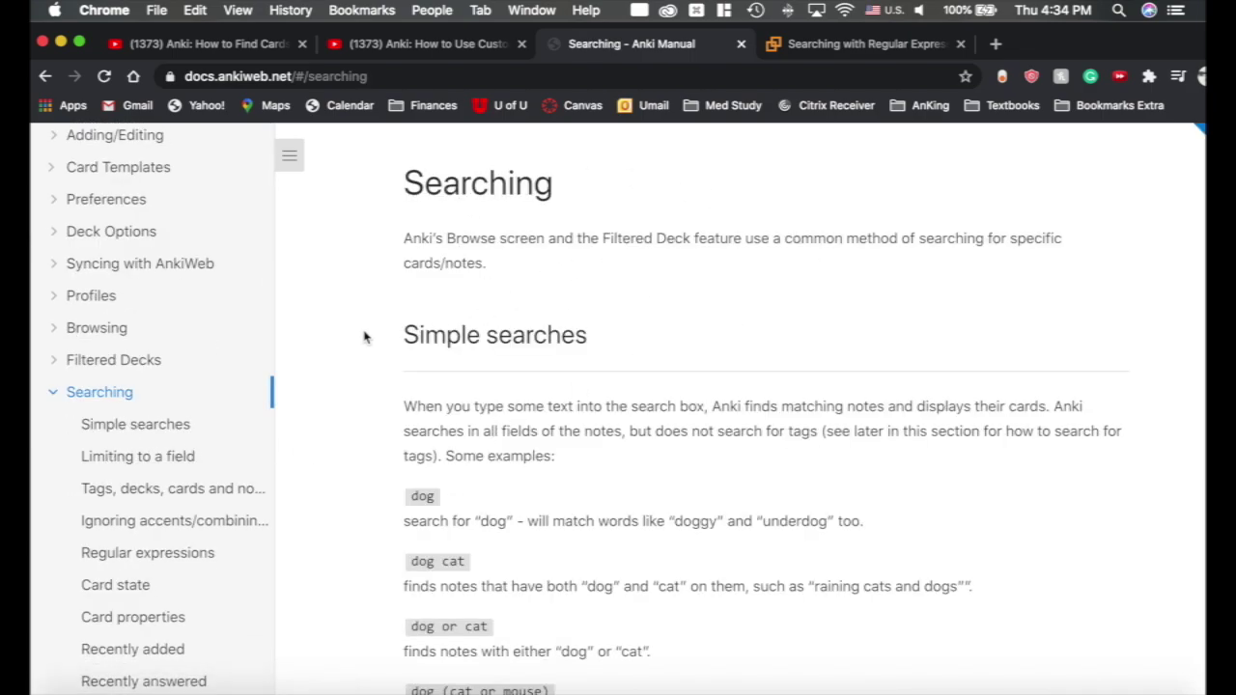
{"action": "scroll", "coordinate": [364, 337], "scroll_direction": "down", "scroll_amount": 3}
{"action": "scroll", "coordinate": [365, 337], "scroll_direction": "down", "scroll_amount": 7}
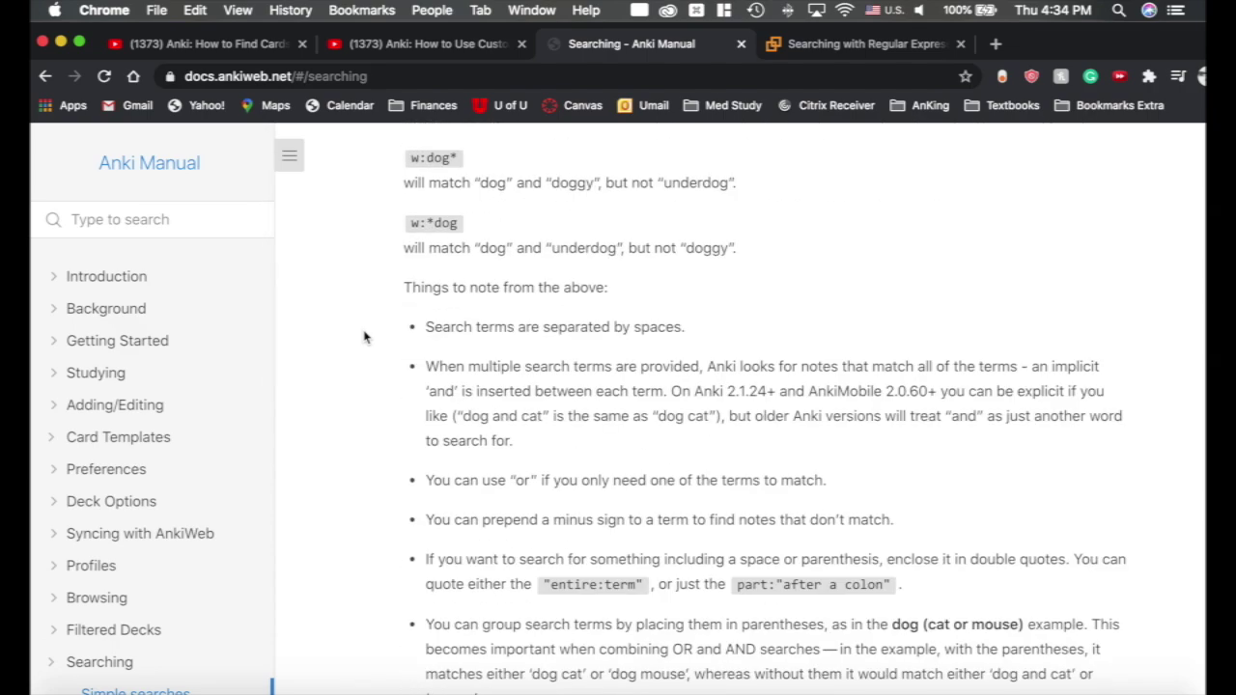
{"action": "scroll", "coordinate": [364, 337], "scroll_direction": "up", "scroll_amount": 9}
{"action": "scroll", "coordinate": [365, 338], "scroll_direction": "up", "scroll_amount": 2}
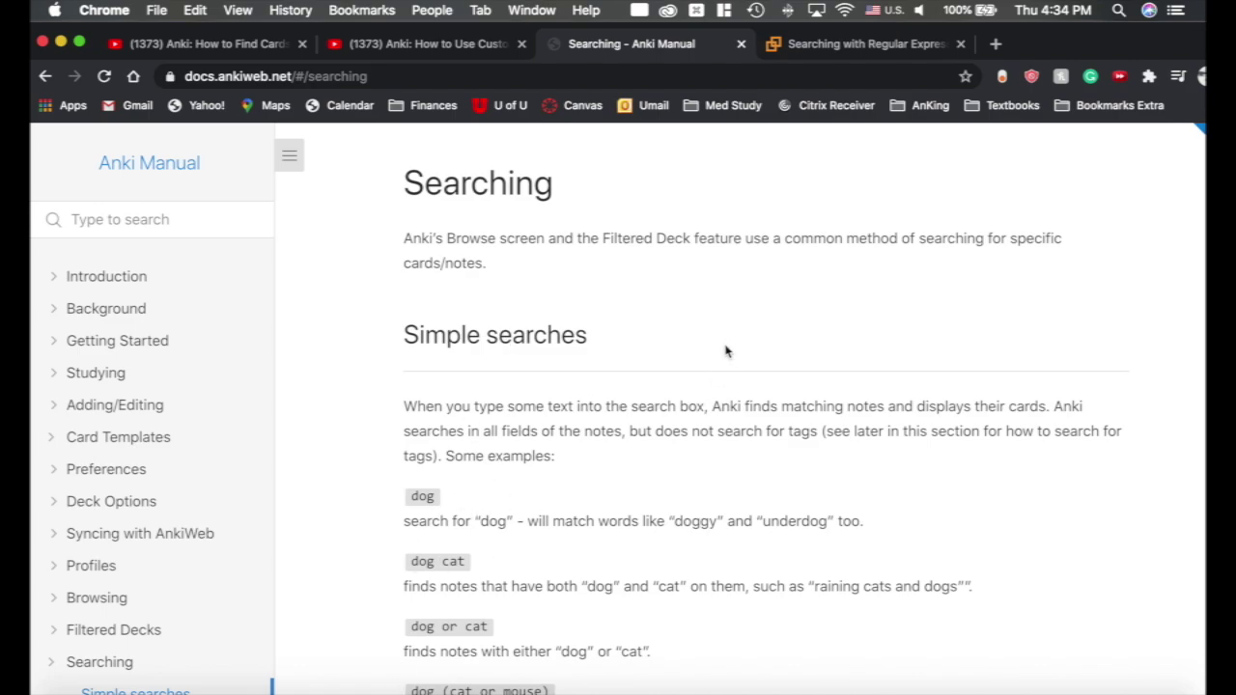
{"action": "key", "text": "ctrl+Right"}
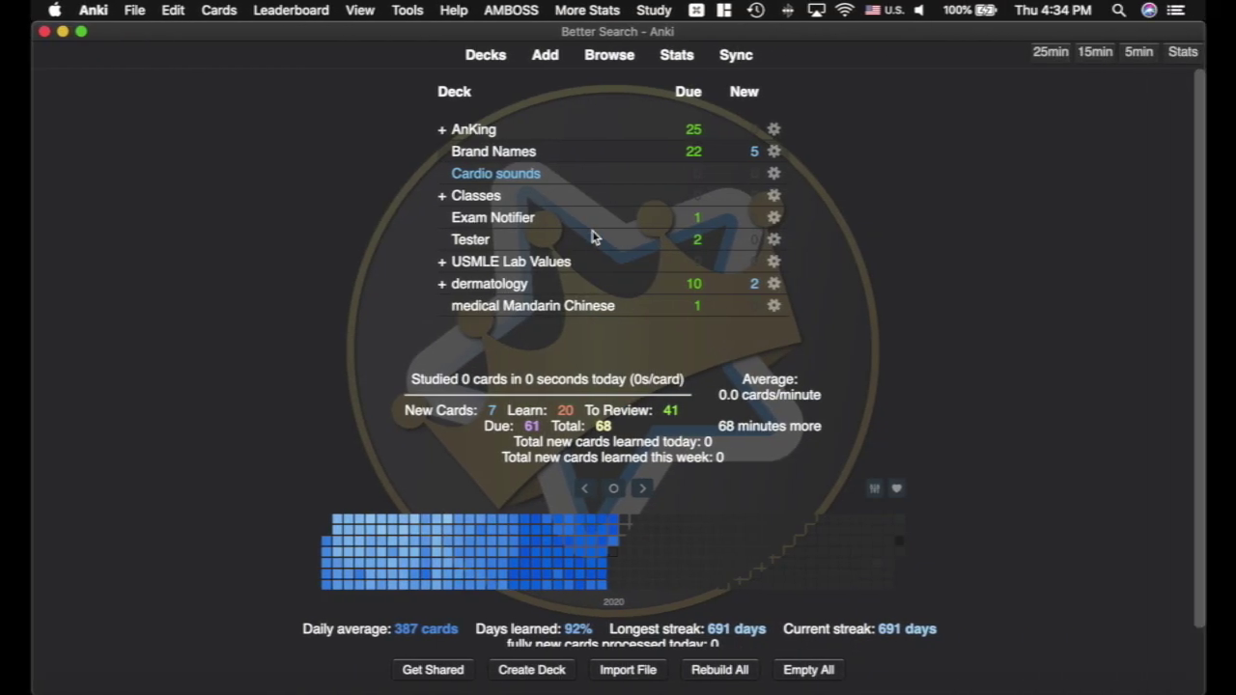
Open the Browser and compare the AnKing deck listing with the list of all suspended cards.
{"action": "left_click", "coordinate": [609, 55]}
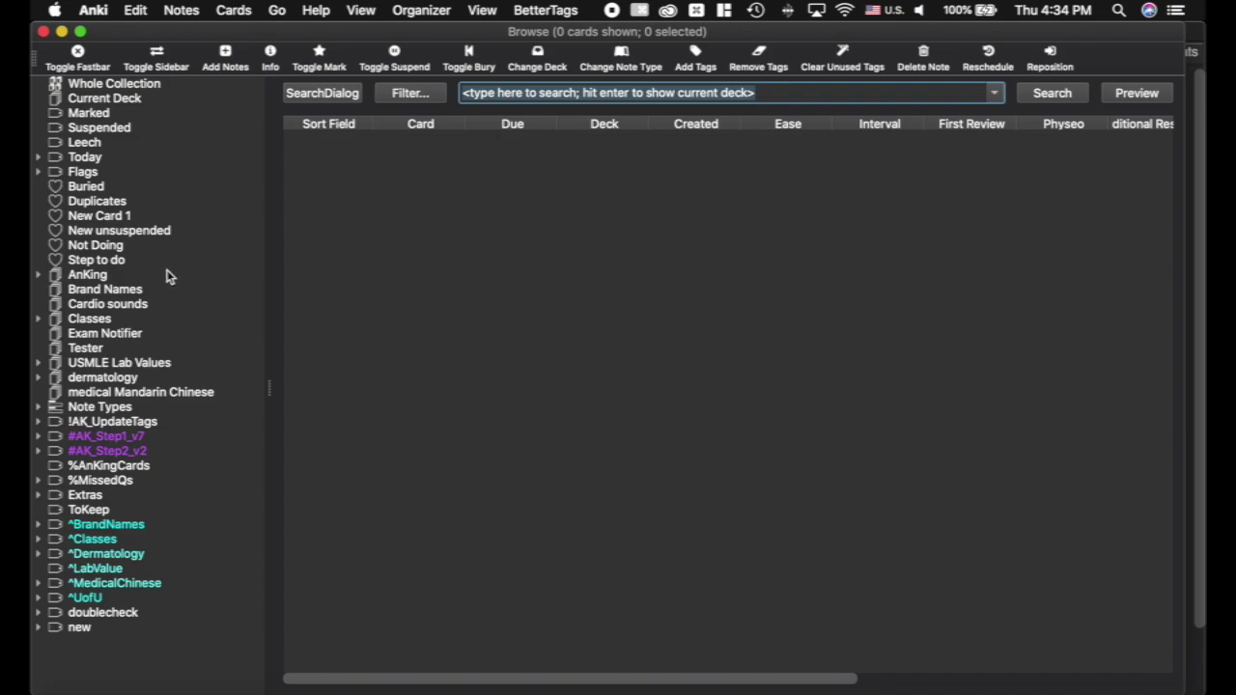
{"action": "left_click", "coordinate": [87, 275]}
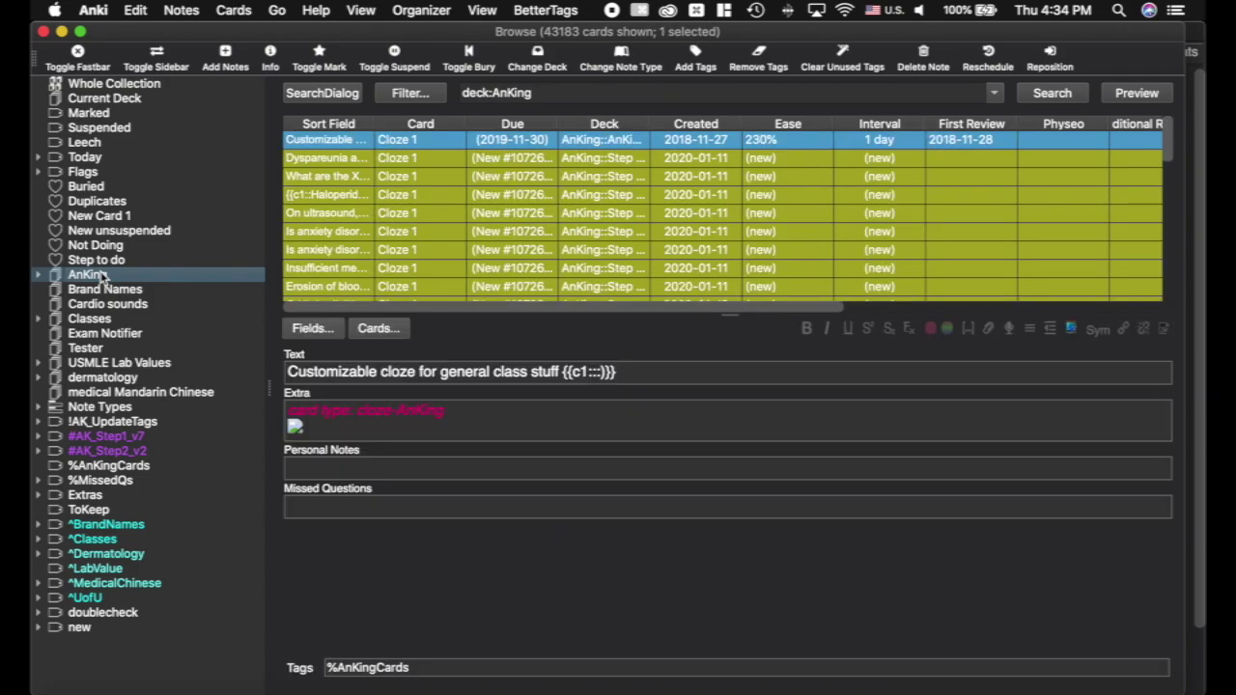
{"action": "left_click", "coordinate": [100, 128]}
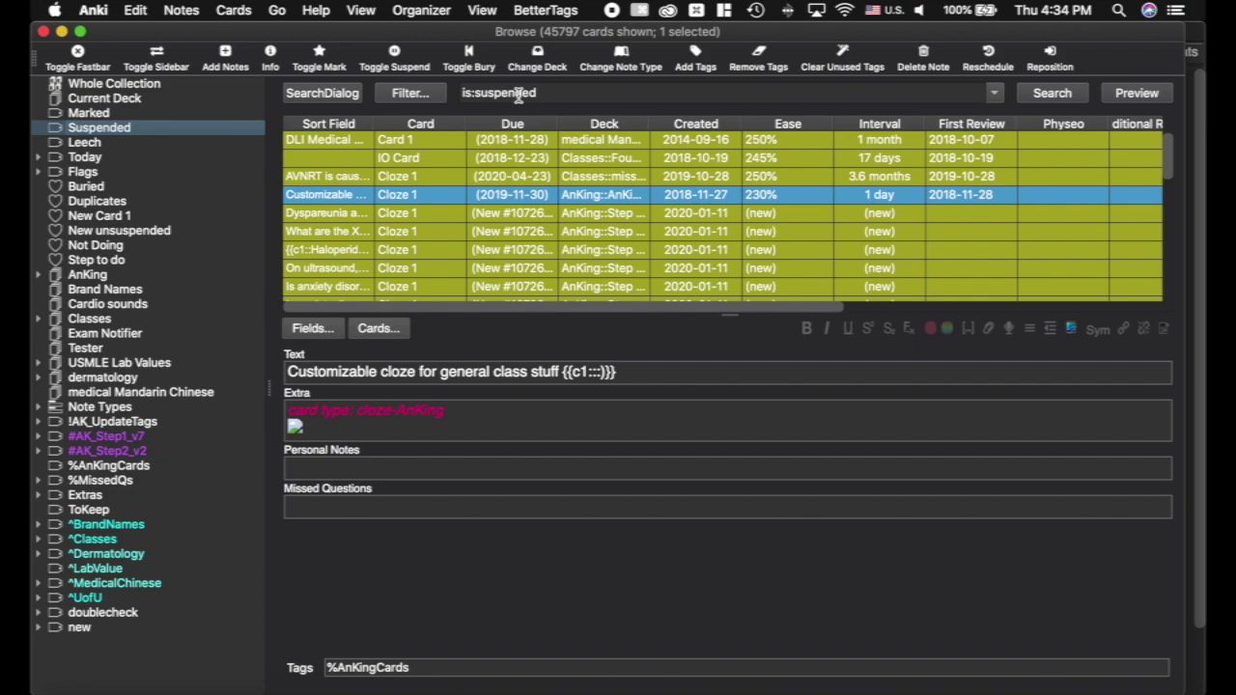
{"action": "left_click", "coordinate": [100, 278]}
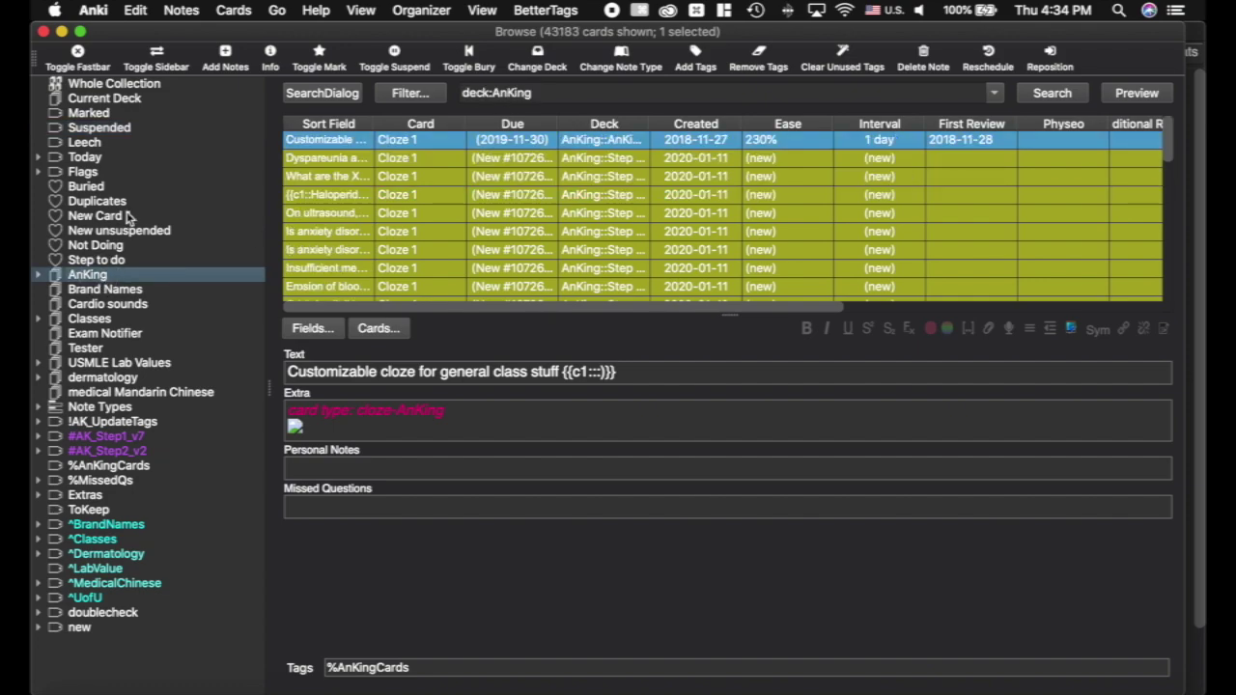
Narrow to suspended AnKing cards, then invert it to deck:AnKing -is:suspended (3110 cards).
{"action": "left_click", "coordinate": [126, 133], "text": "ctrl"}
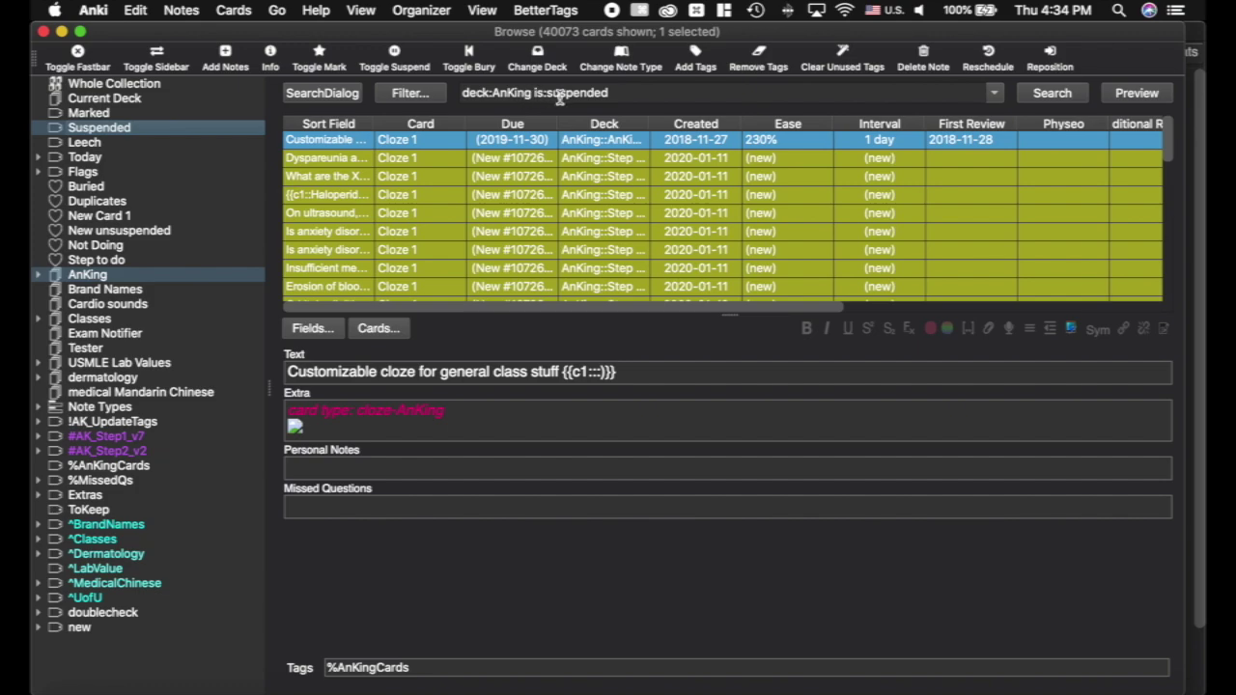
{"action": "left_click", "coordinate": [120, 277]}
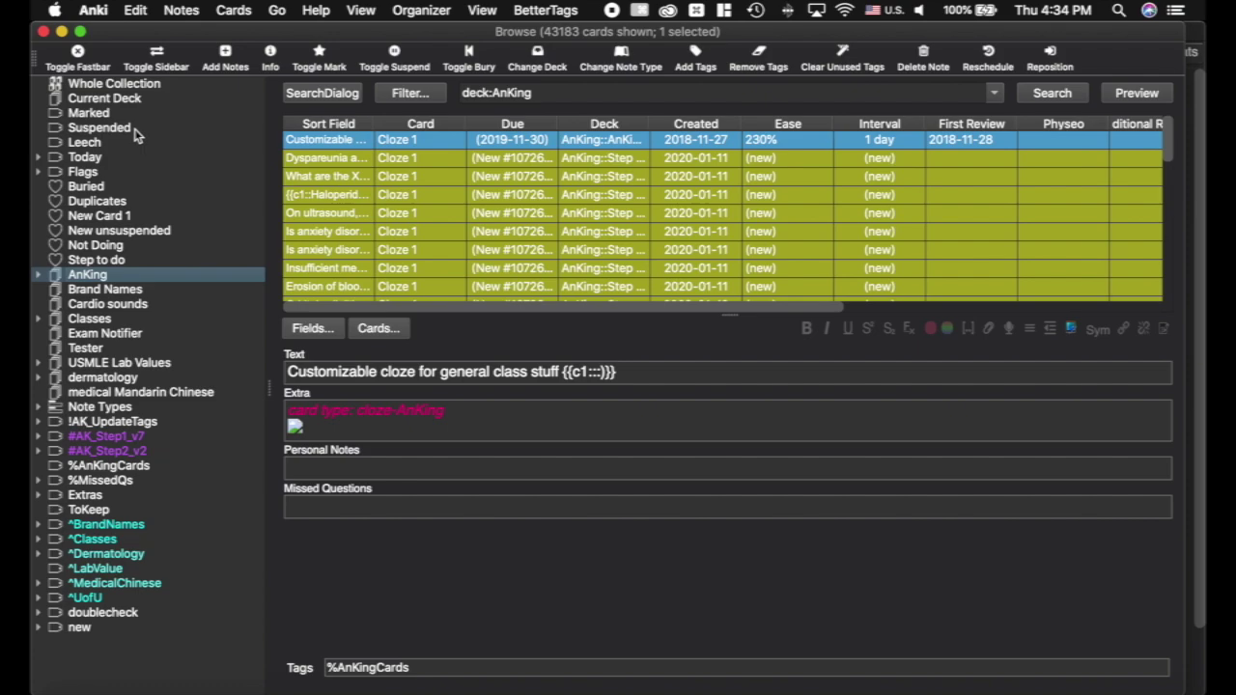
{"action": "left_click", "coordinate": [164, 132], "text": "alt+super"}
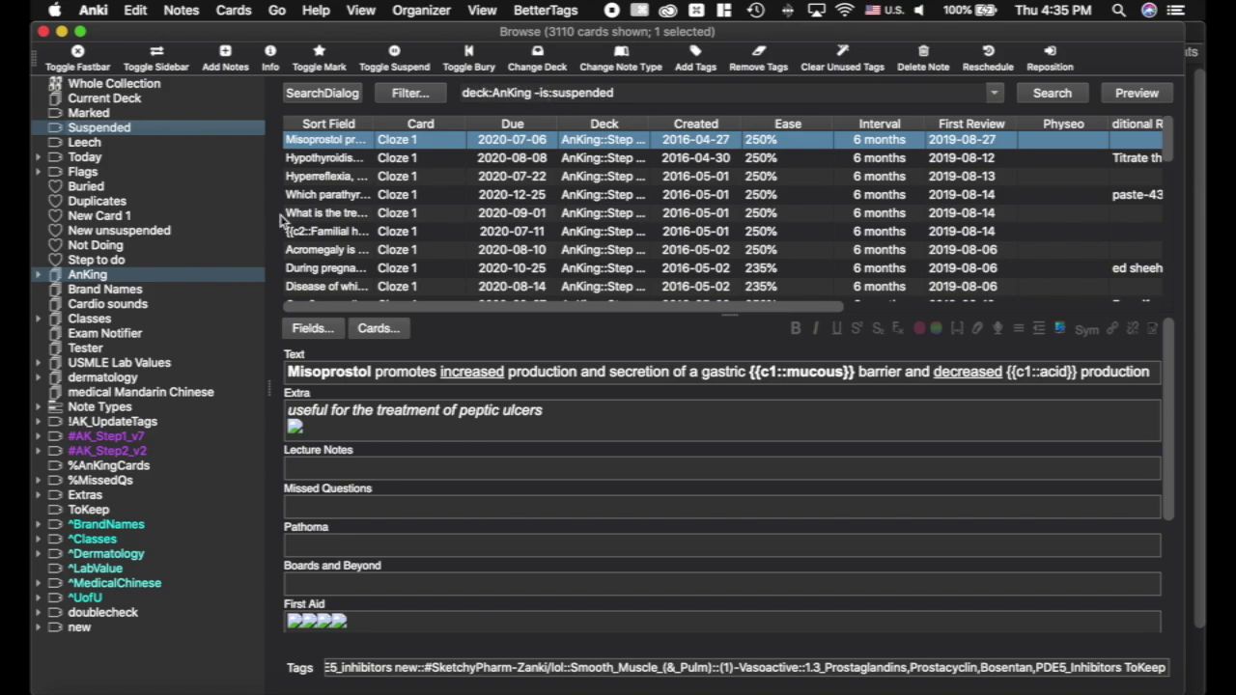
Search the AnKing or Classes decks together (47763 cards), then clear the search box.
{"action": "left_click", "coordinate": [113, 280]}
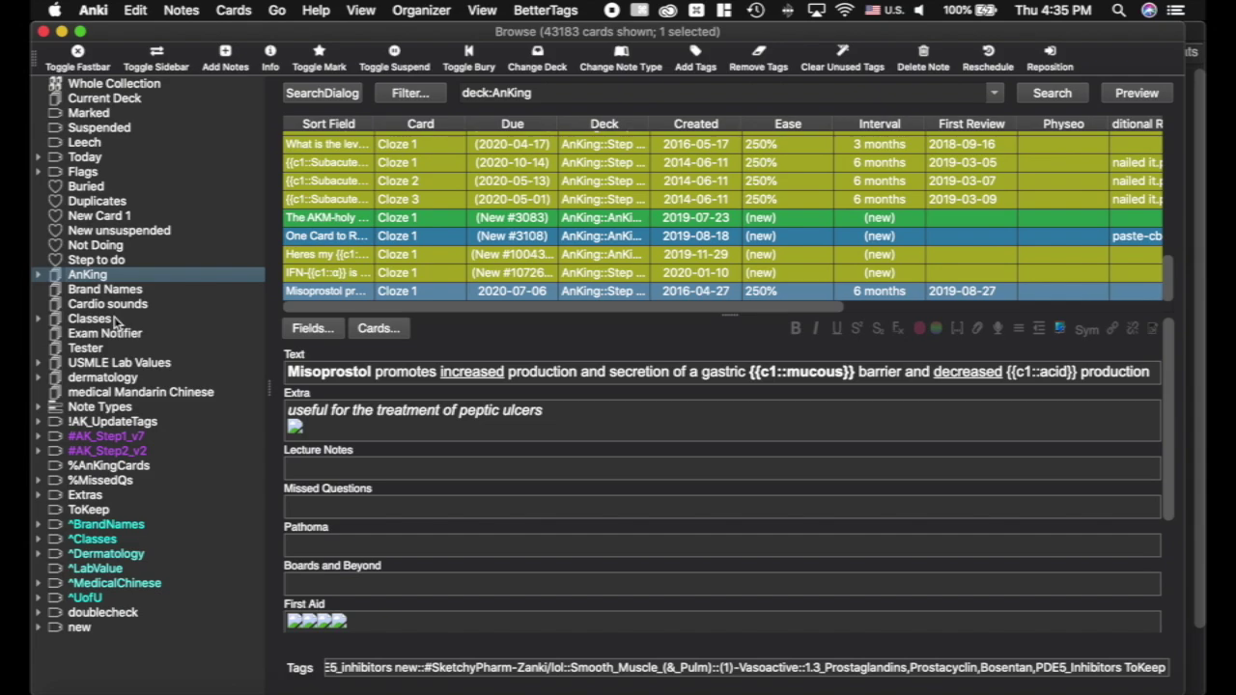
{"action": "left_click", "coordinate": [90, 319], "text": "shift"}
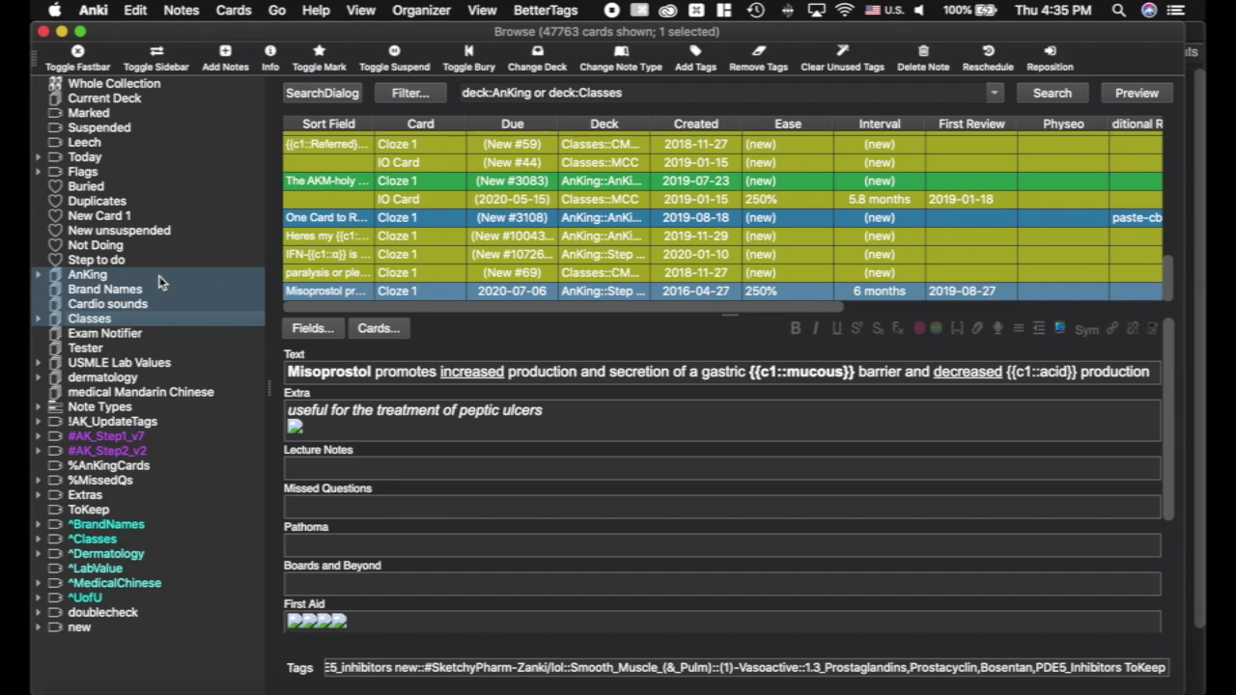
{"action": "left_click", "coordinate": [655, 93]}
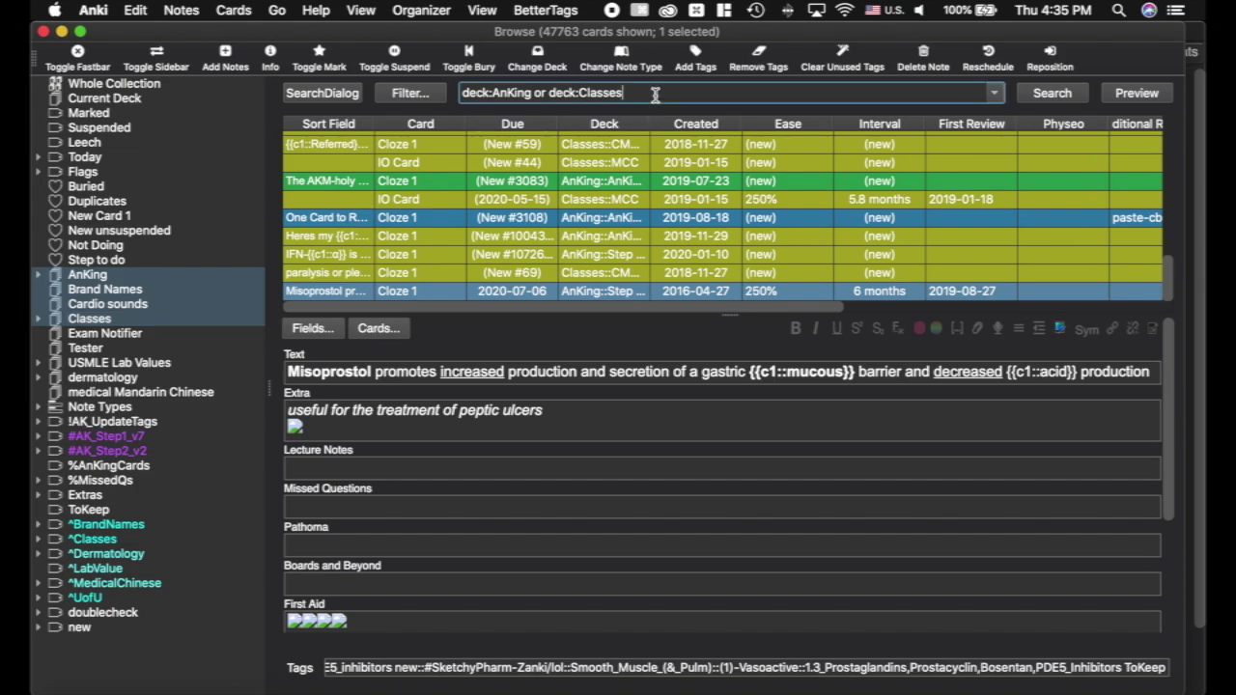
{"action": "key", "text": "super+a"}
{"action": "key", "text": "BackSpace"}
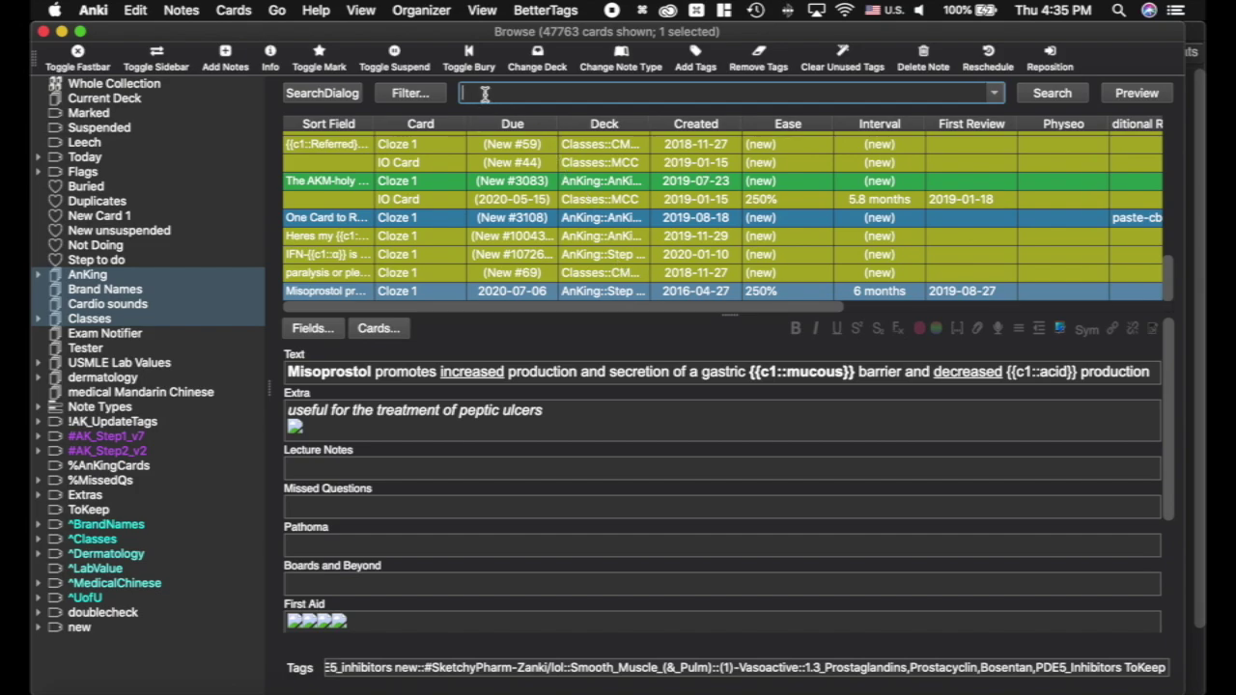
Open and dismiss the multiline search term window three times, then close the card browser.
{"action": "key", "text": "super+t"}
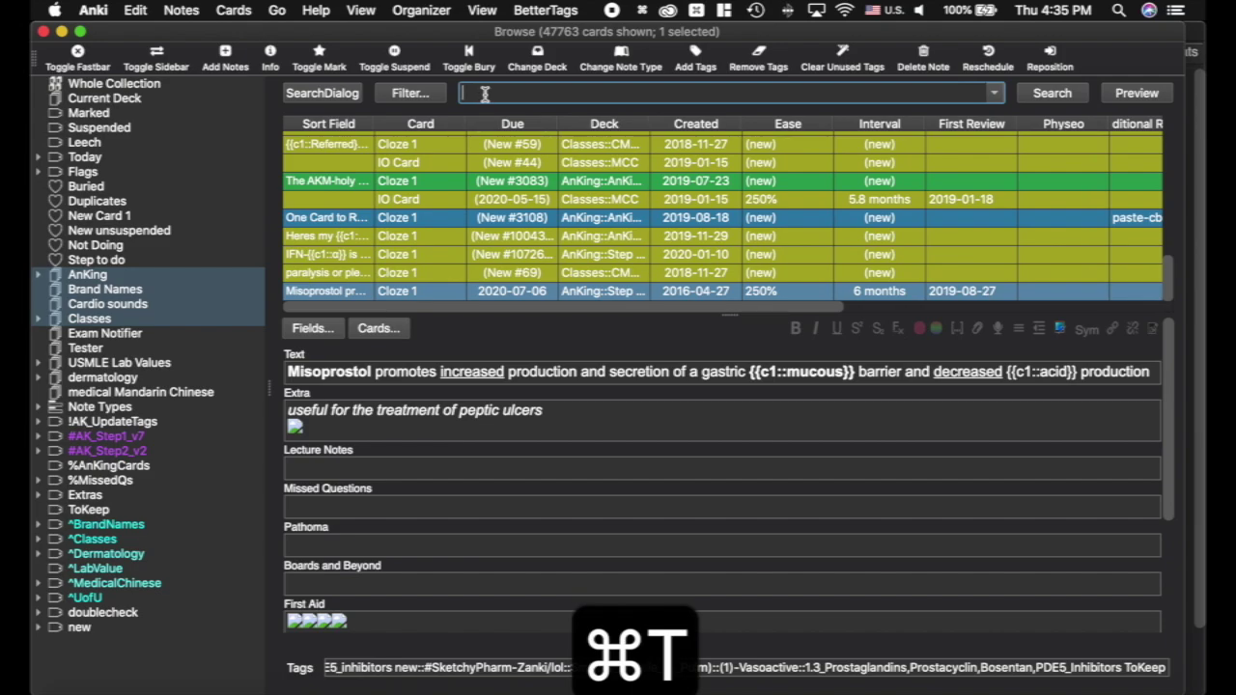
{"action": "key", "text": "s"}
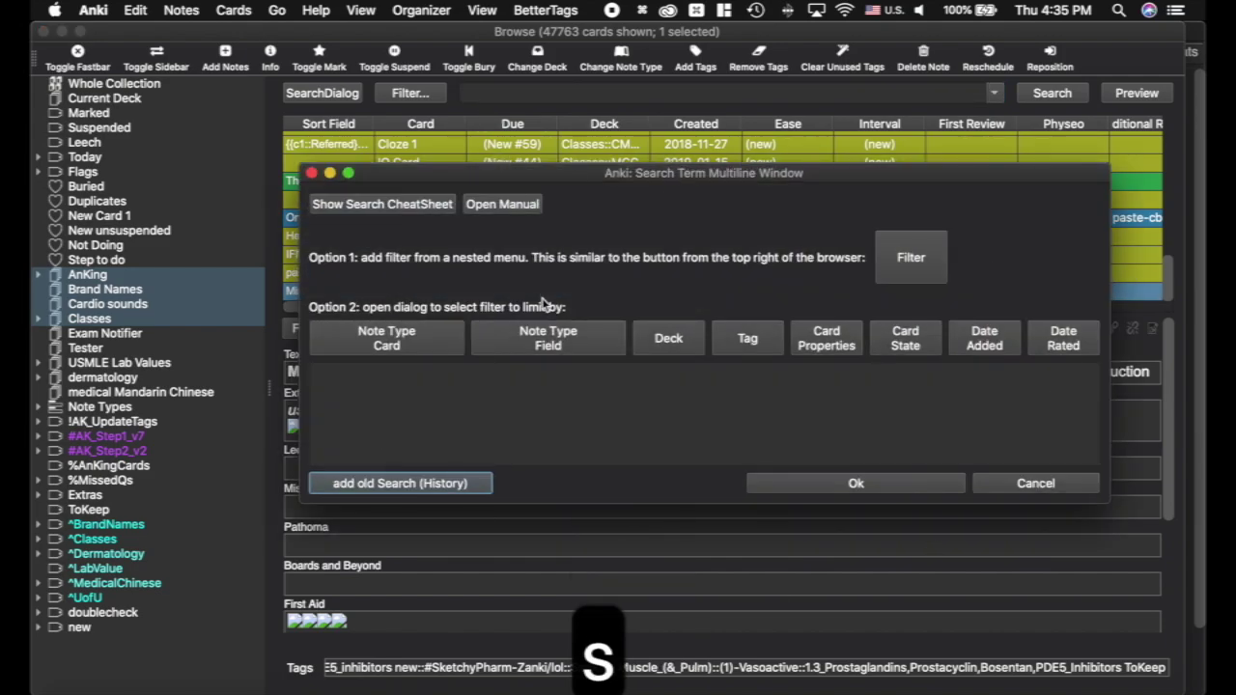
{"action": "left_click", "coordinate": [857, 483]}
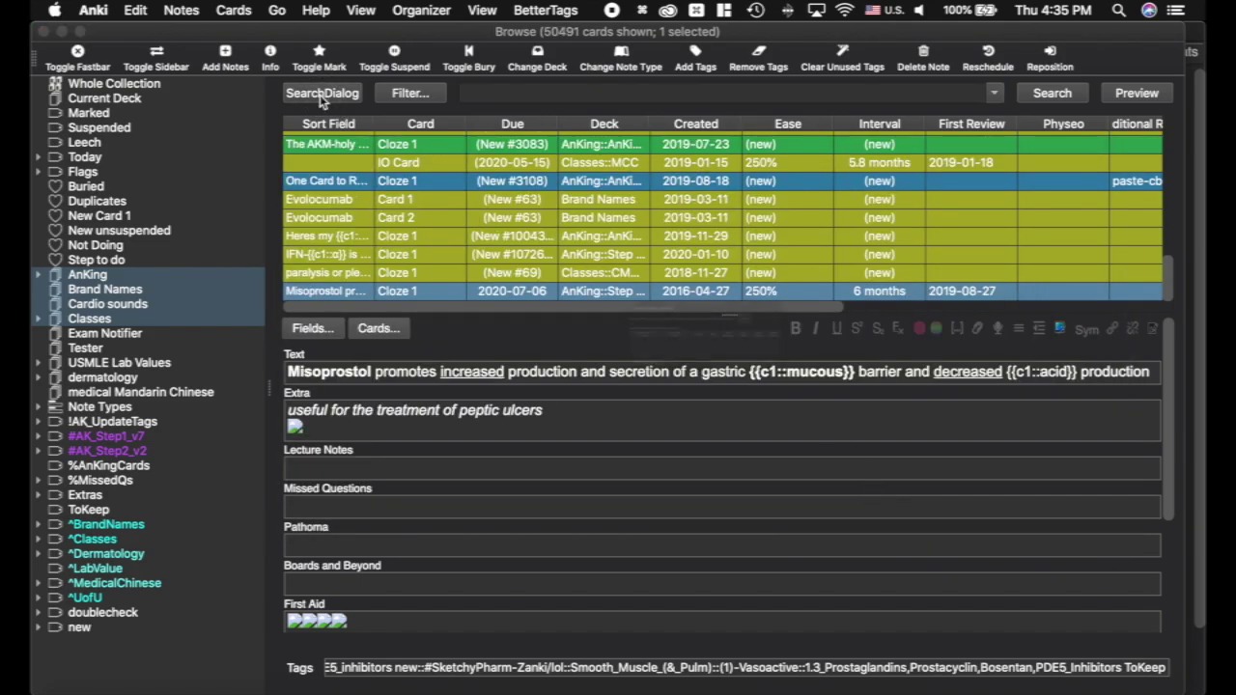
{"action": "left_click", "coordinate": [320, 95]}
{"action": "left_click", "coordinate": [899, 483]}
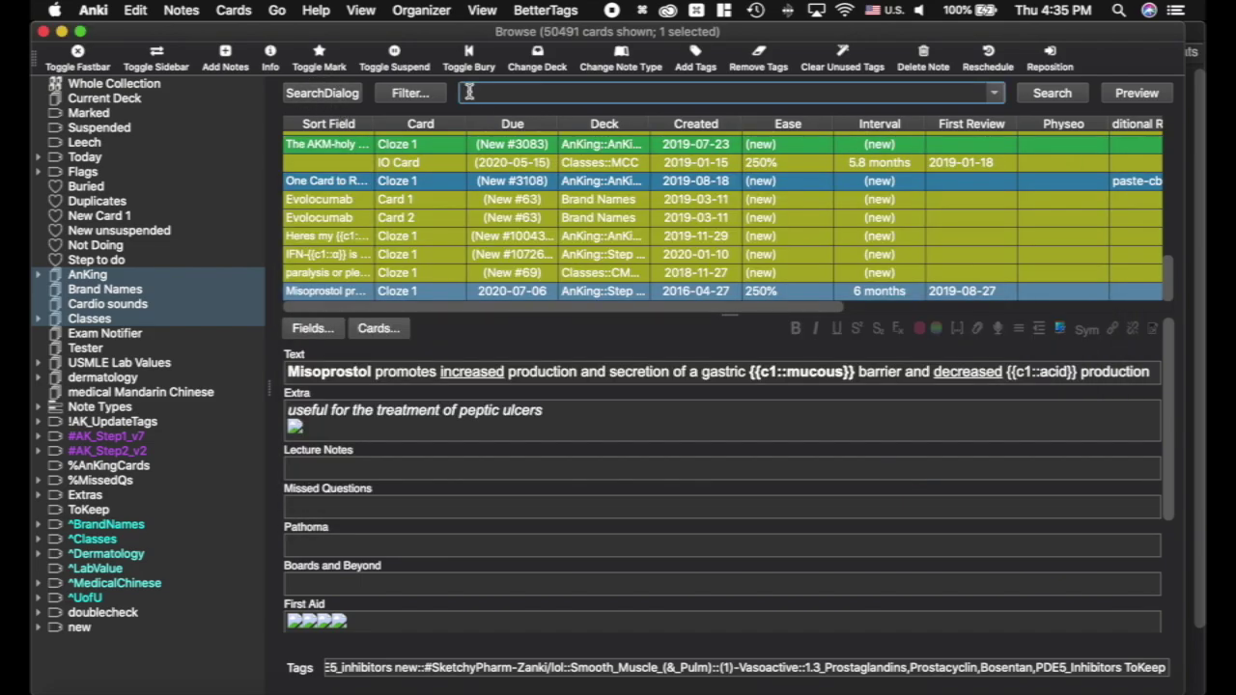
{"action": "key", "text": "super+t"}
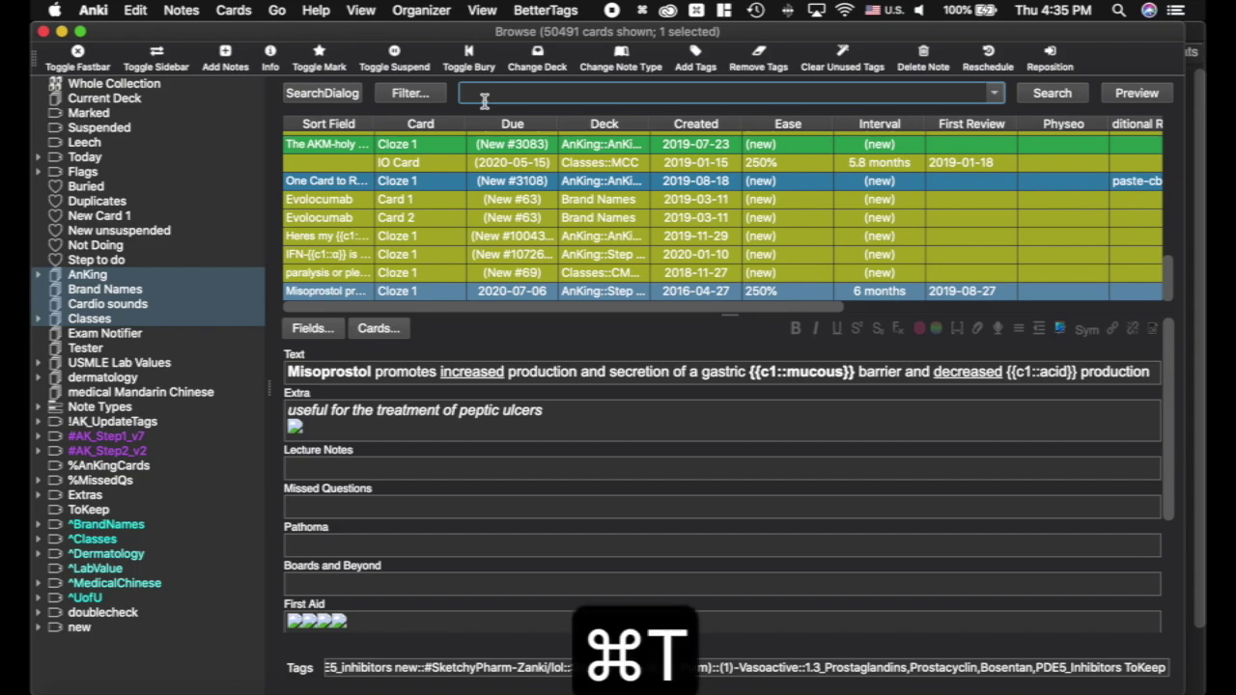
{"action": "key", "text": "s"}
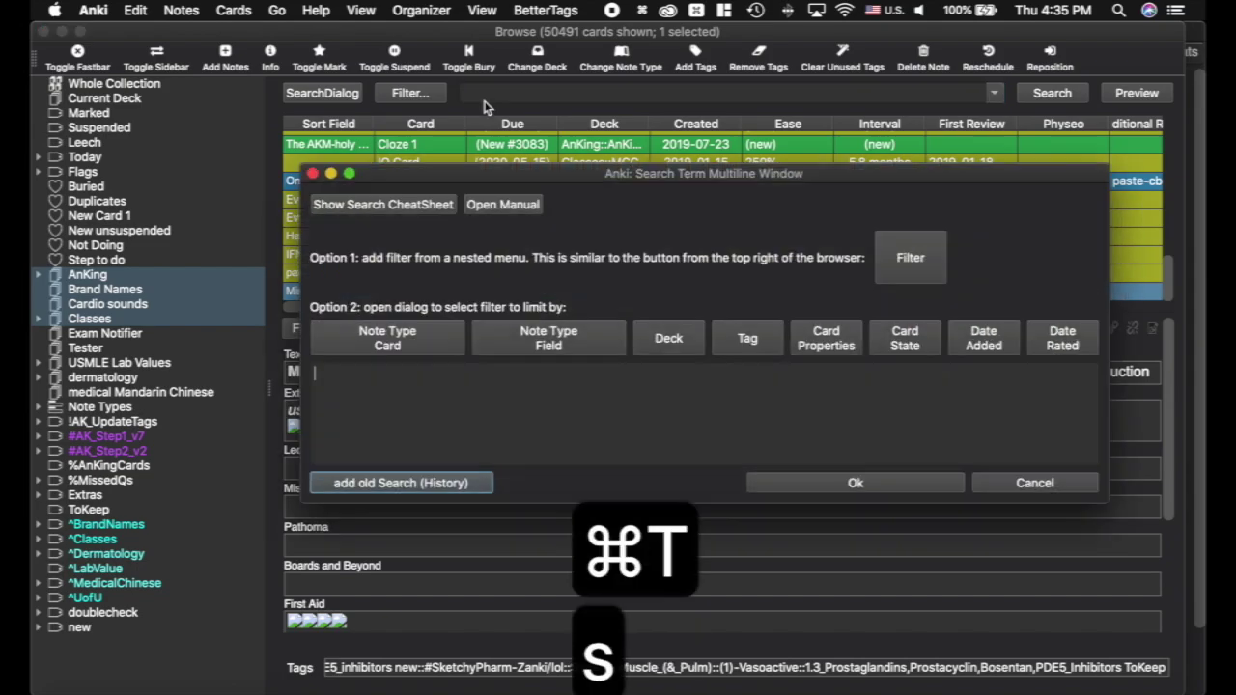
{"action": "left_click", "coordinate": [855, 485]}
{"action": "left_click", "coordinate": [42, 31]}
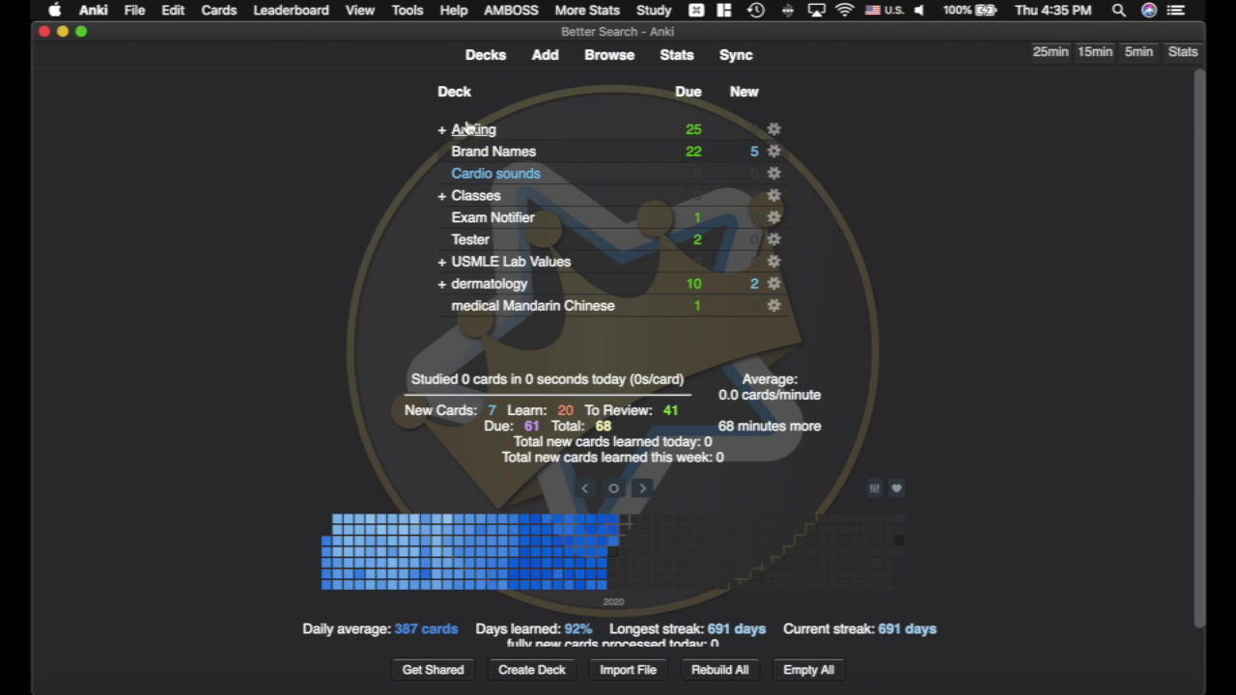
{"action": "left_click", "coordinate": [406, 9]}
{"action": "left_click", "coordinate": [440, 143]}
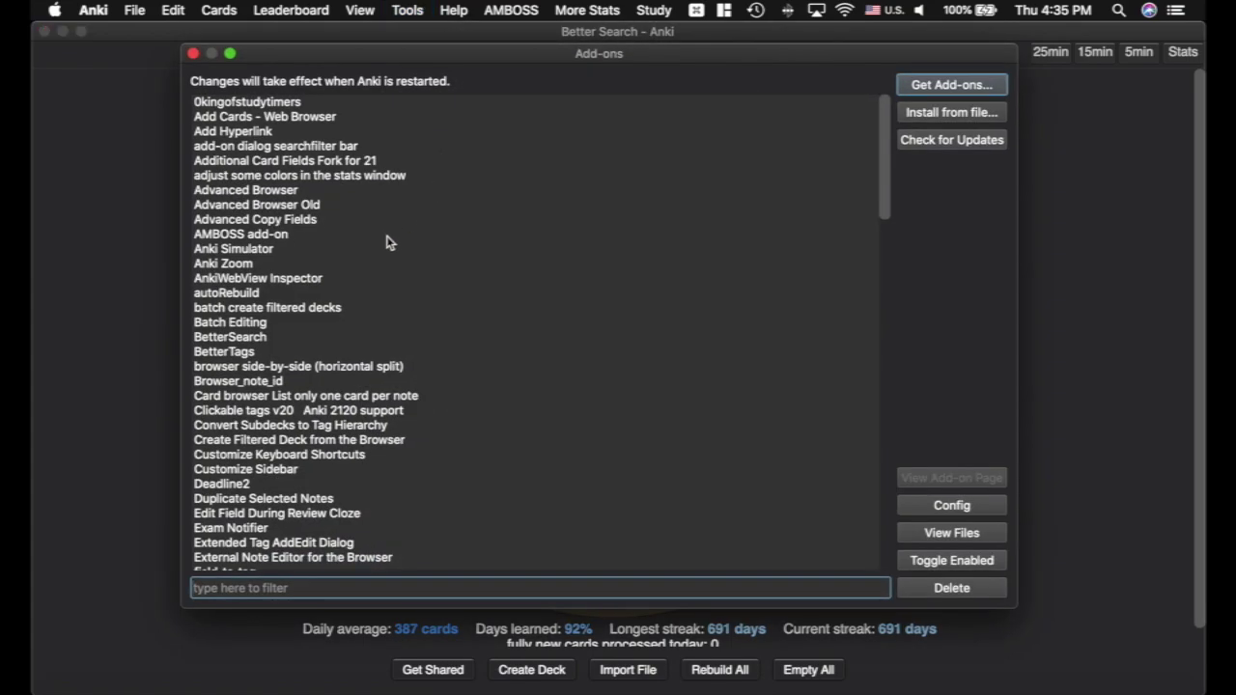
{"action": "left_click", "coordinate": [267, 340]}
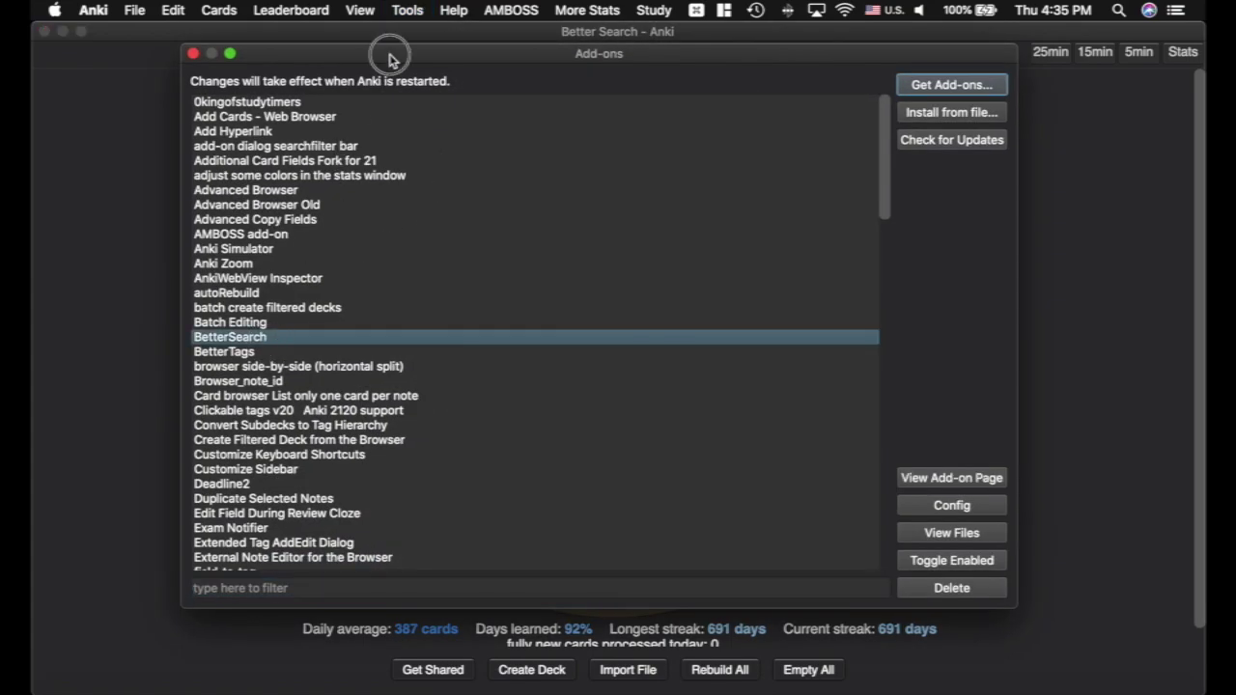
{"action": "left_click_drag", "start_coordinate": [393, 56], "coordinate": [403, 44]}
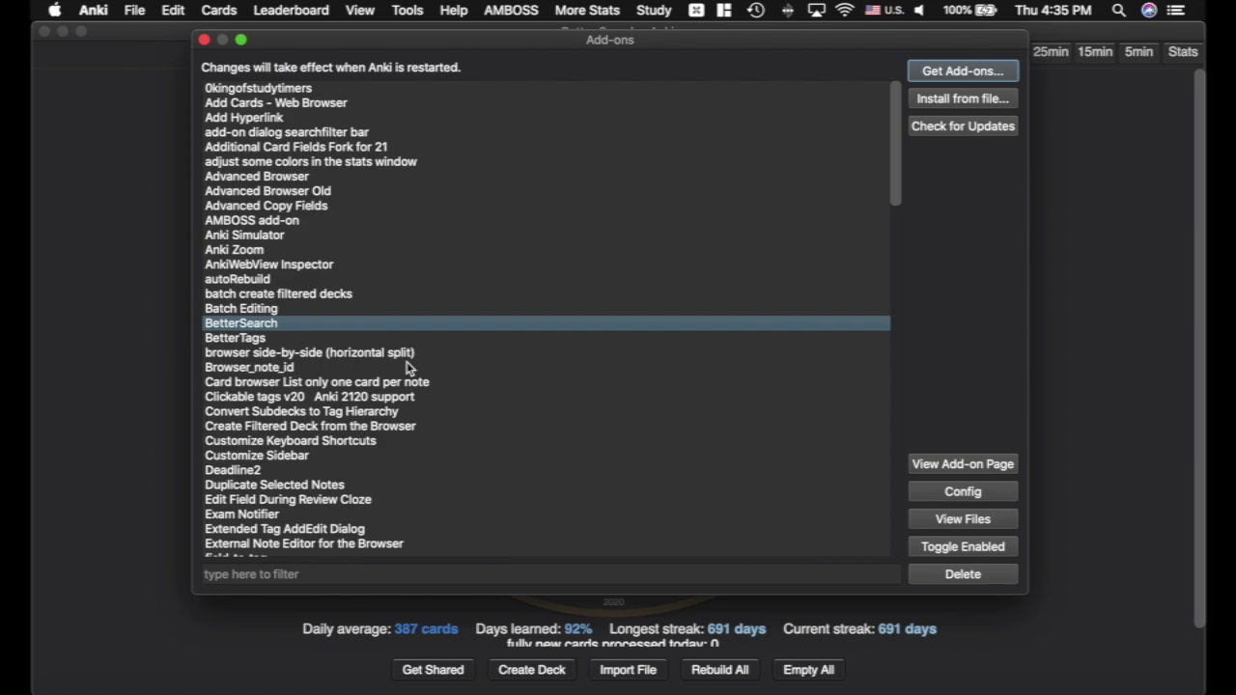
{"action": "left_click", "coordinate": [952, 490]}
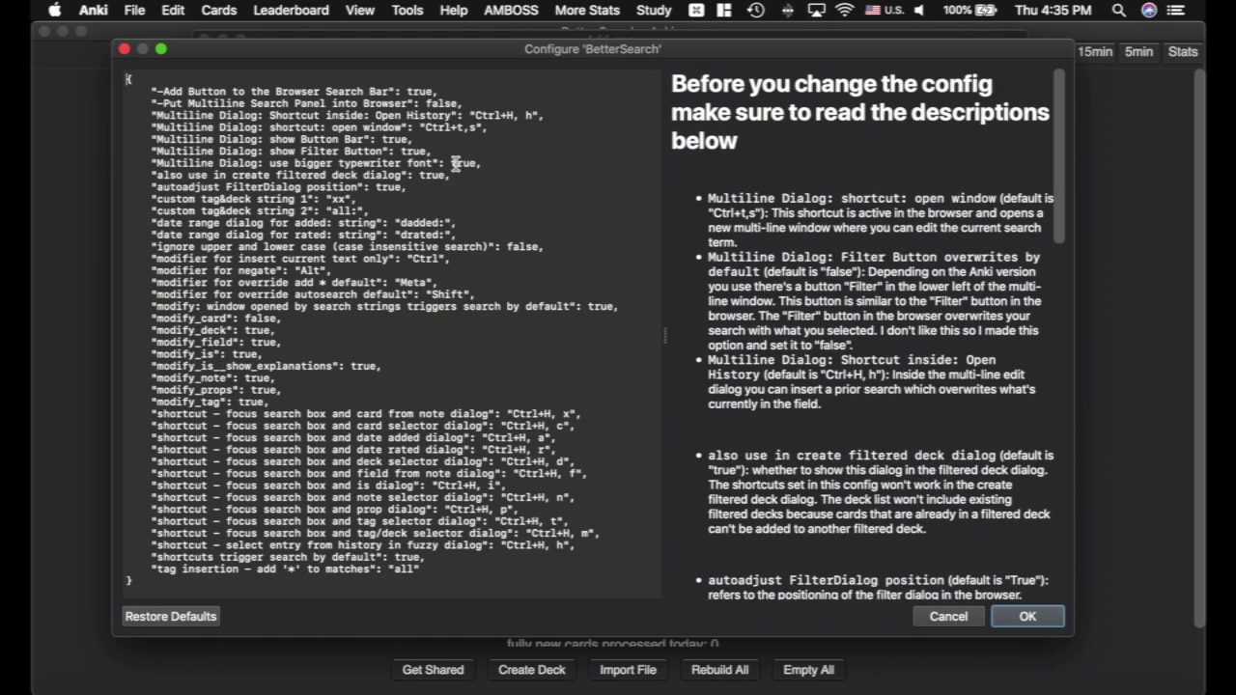
{"action": "left_click_drag", "start_coordinate": [488, 126], "coordinate": [131, 126]}
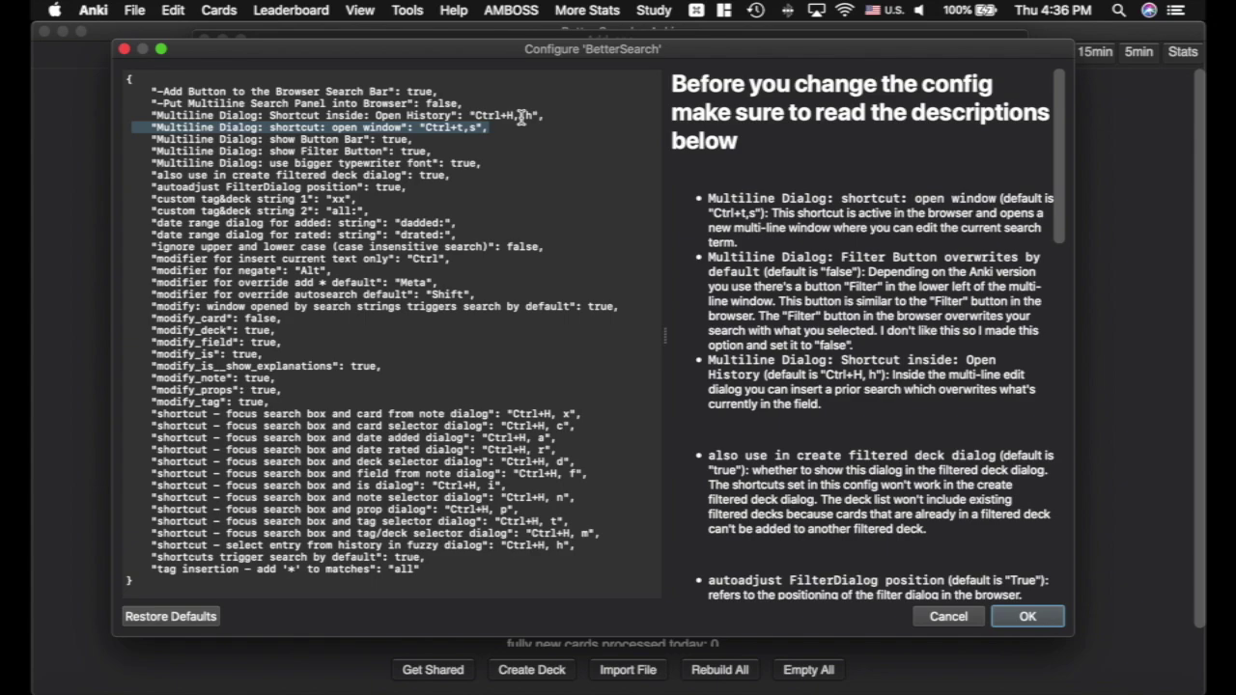
{"action": "left_click_drag", "start_coordinate": [558, 116], "coordinate": [472, 116]}
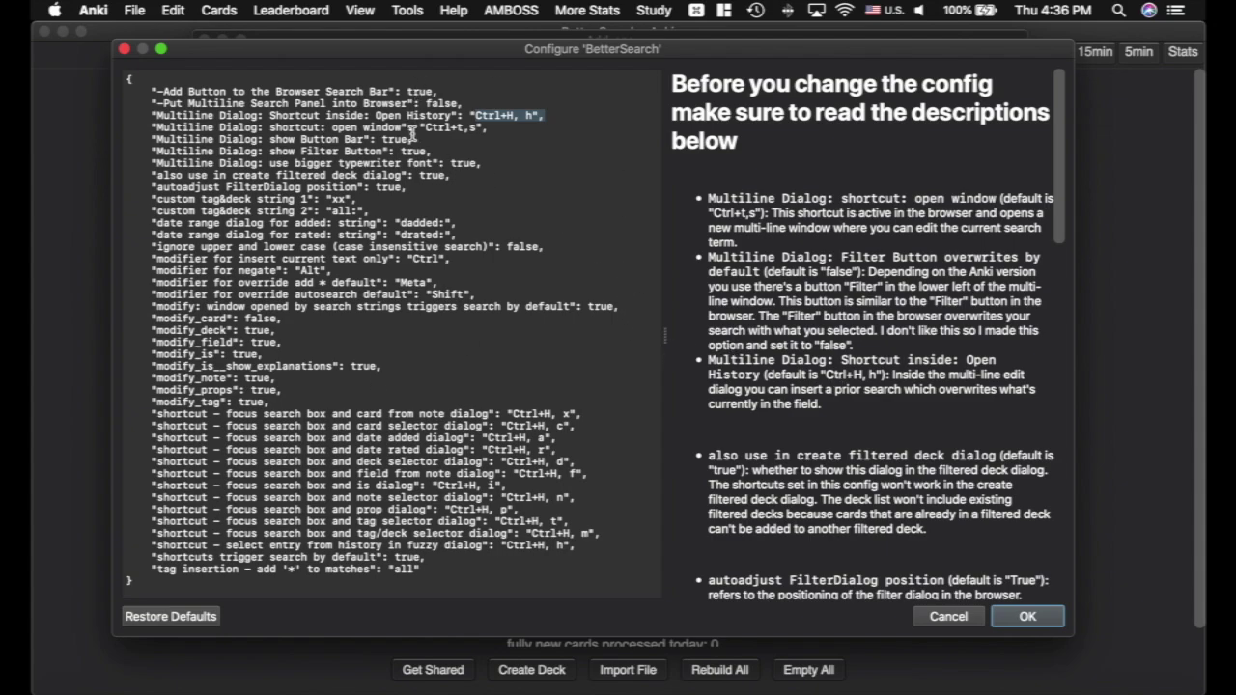
{"action": "left_click_drag", "start_coordinate": [290, 318], "coordinate": [185, 320]}
{"action": "left_click", "coordinate": [126, 323]}
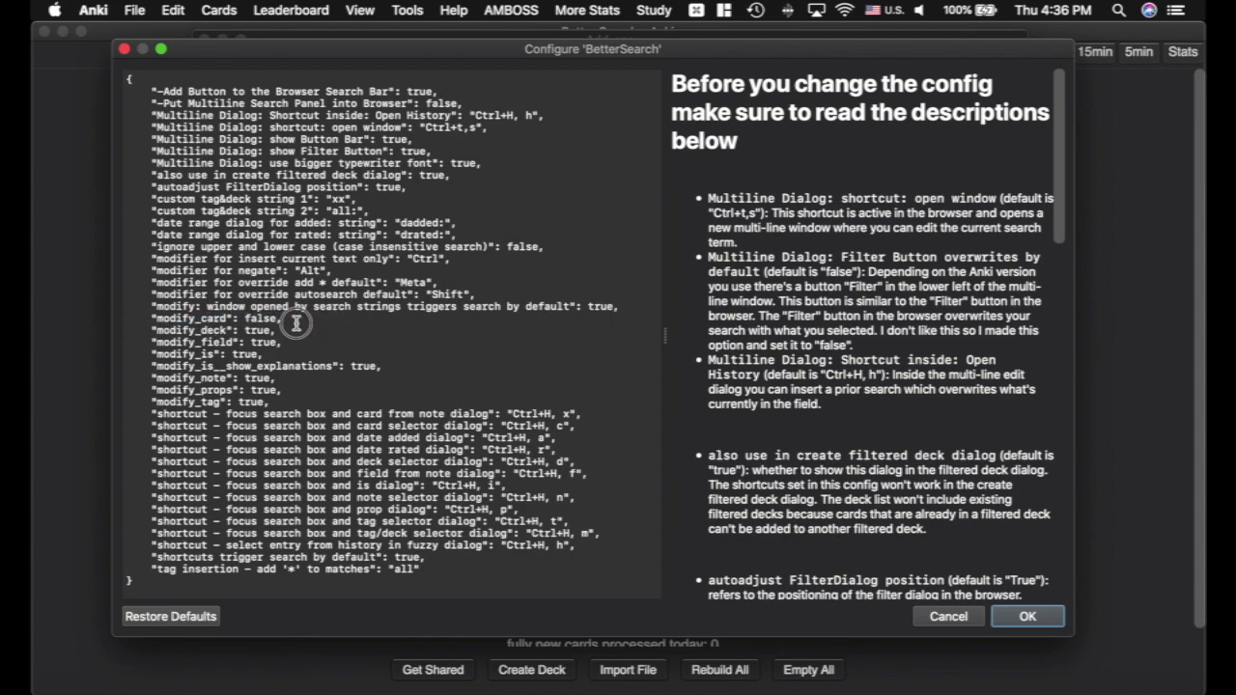
{"action": "left_click_drag", "start_coordinate": [290, 320], "coordinate": [124, 322]}
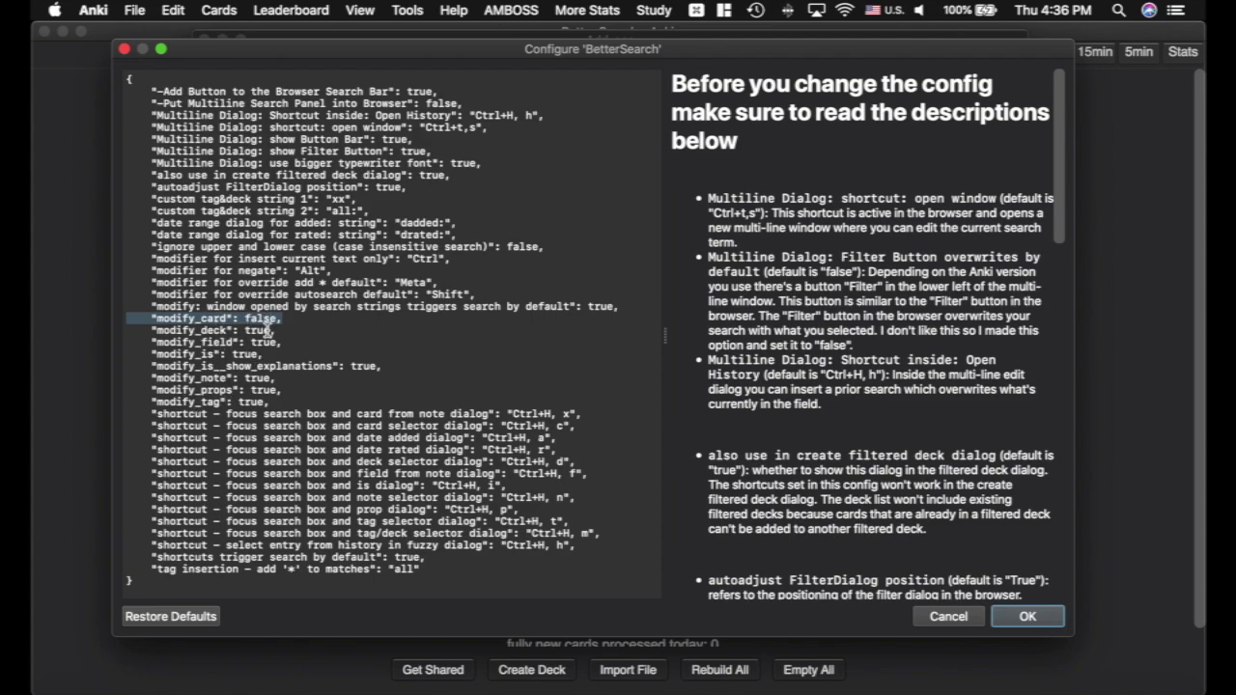
{"action": "left_click", "coordinate": [372, 201]}
{"action": "left_click_drag", "start_coordinate": [372, 211], "coordinate": [122, 195]}
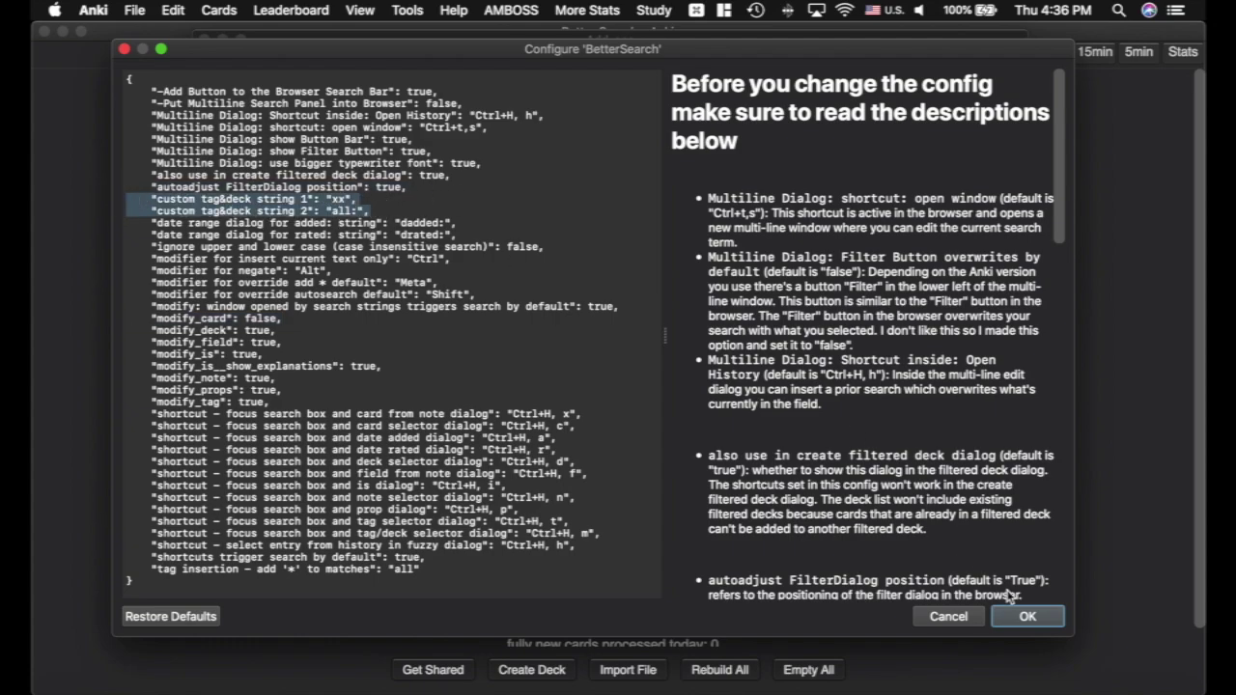
{"action": "left_click", "coordinate": [1043, 623]}
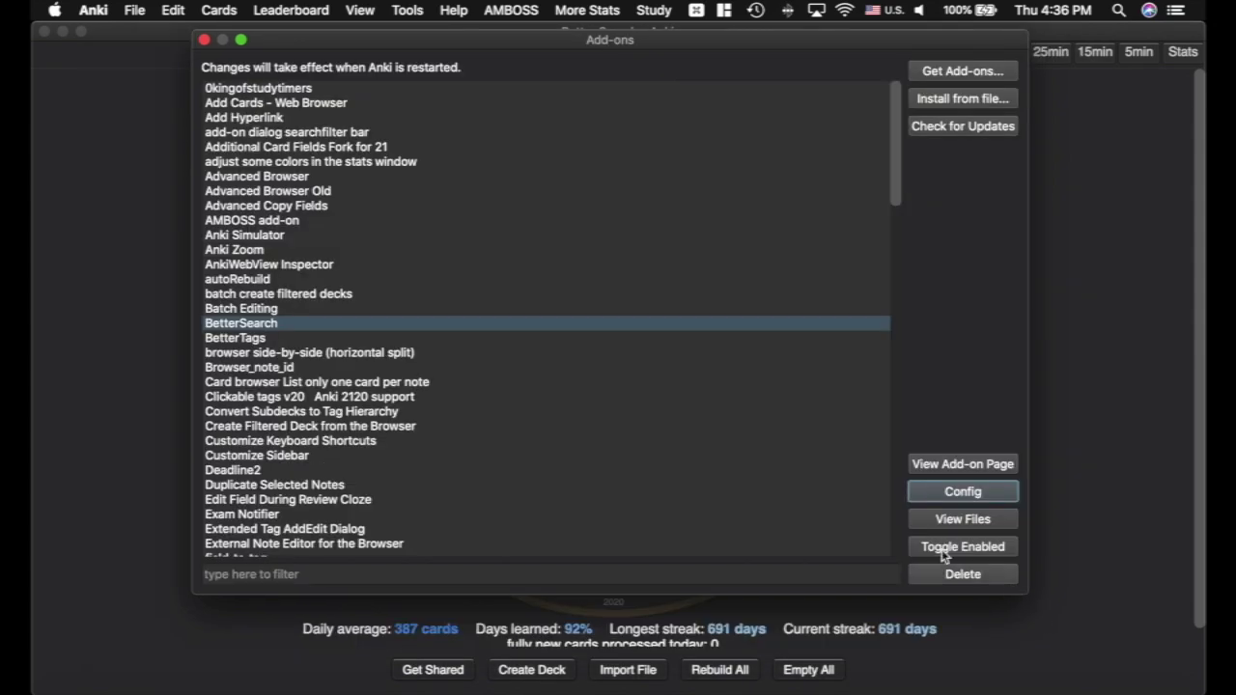
Reopen the Browser, filter the deck/tag picker for 'rett', cancel it, and list AnKing's 43183 cards.
{"action": "left_click", "coordinate": [199, 40]}
{"action": "left_click", "coordinate": [607, 55]}
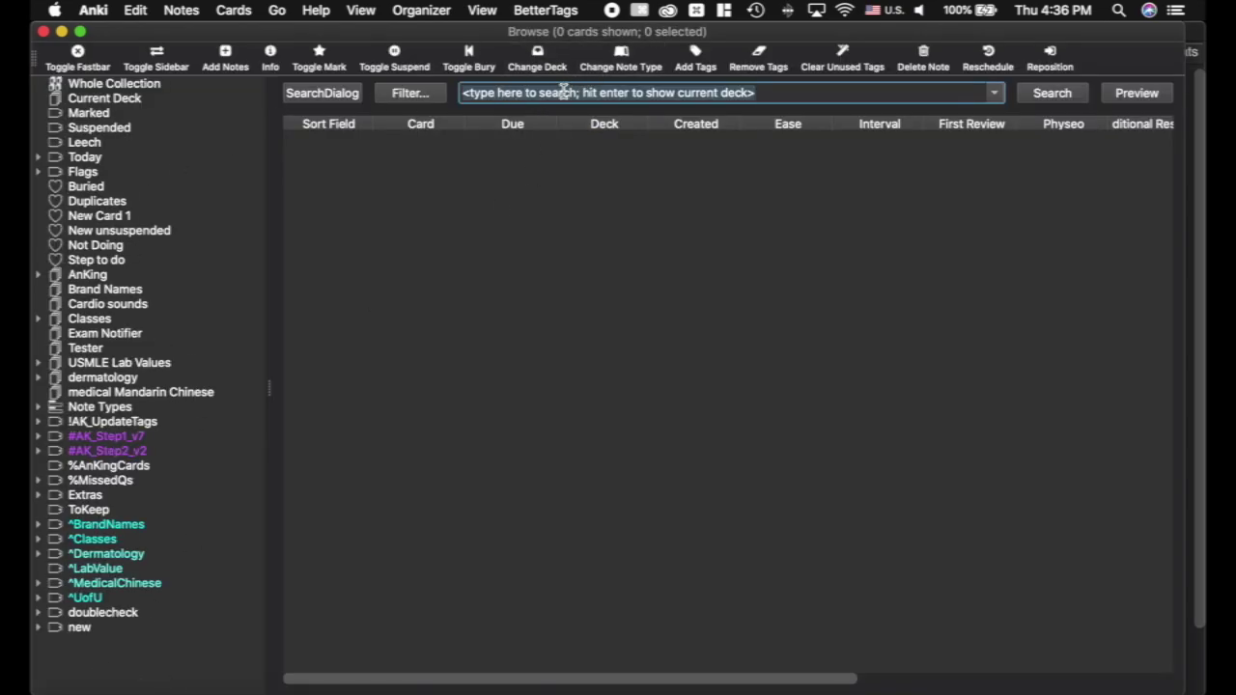
{"action": "type", "text": "x"}
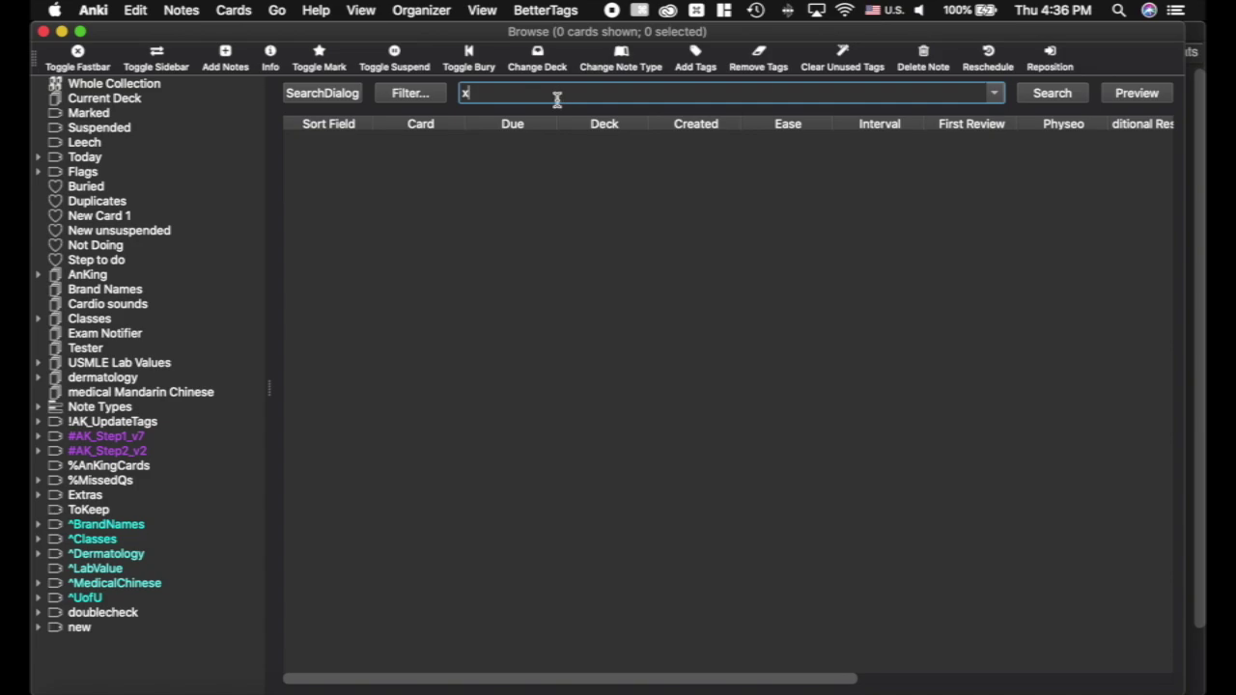
{"action": "type", "text": "x"}
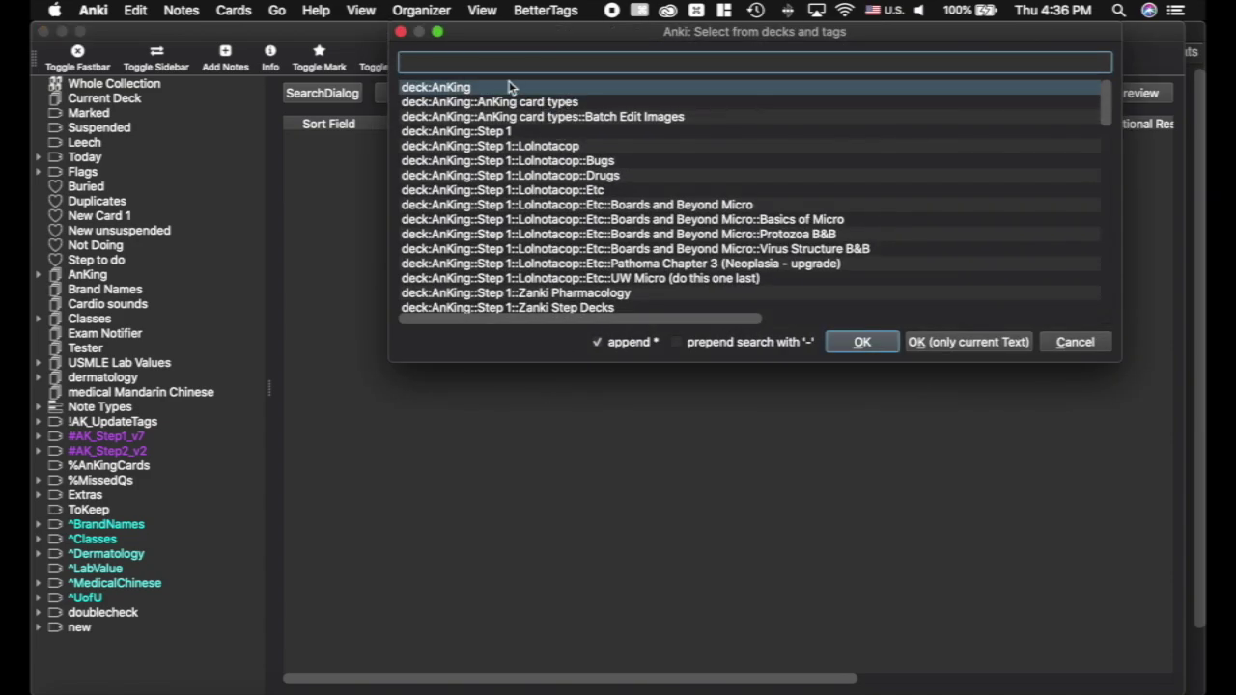
{"action": "type", "text": "rett"}
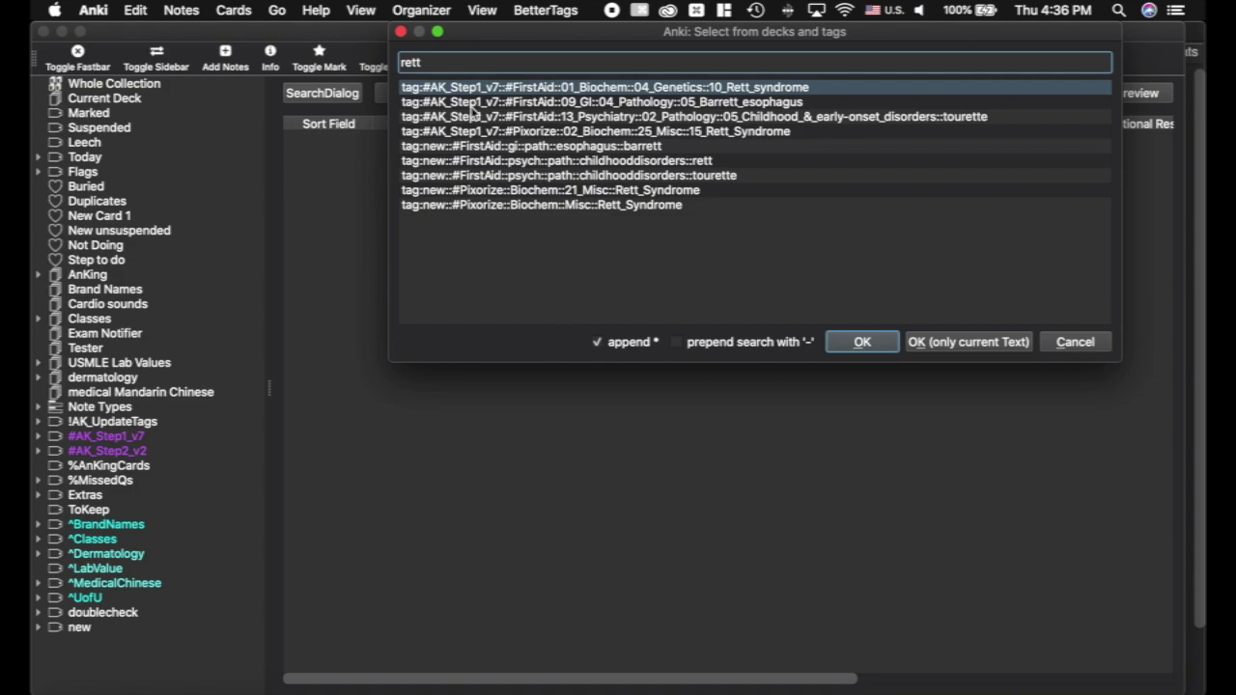
{"action": "left_click", "coordinate": [1082, 346]}
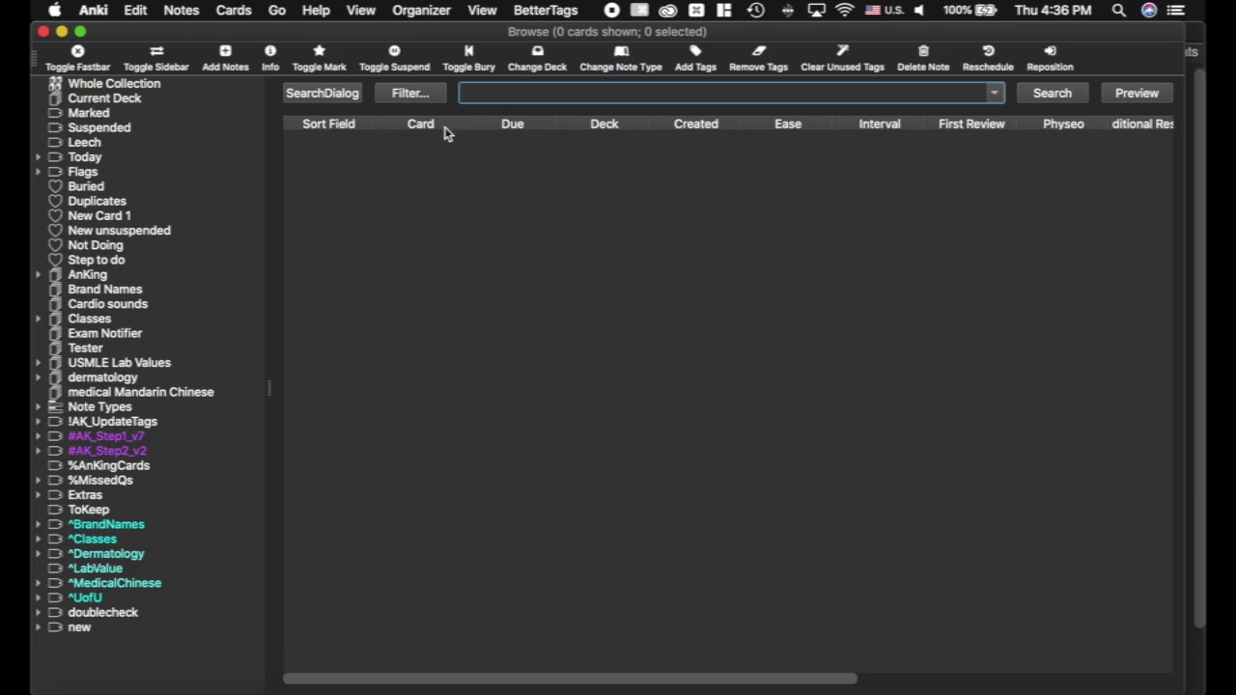
{"action": "left_click", "coordinate": [89, 275]}
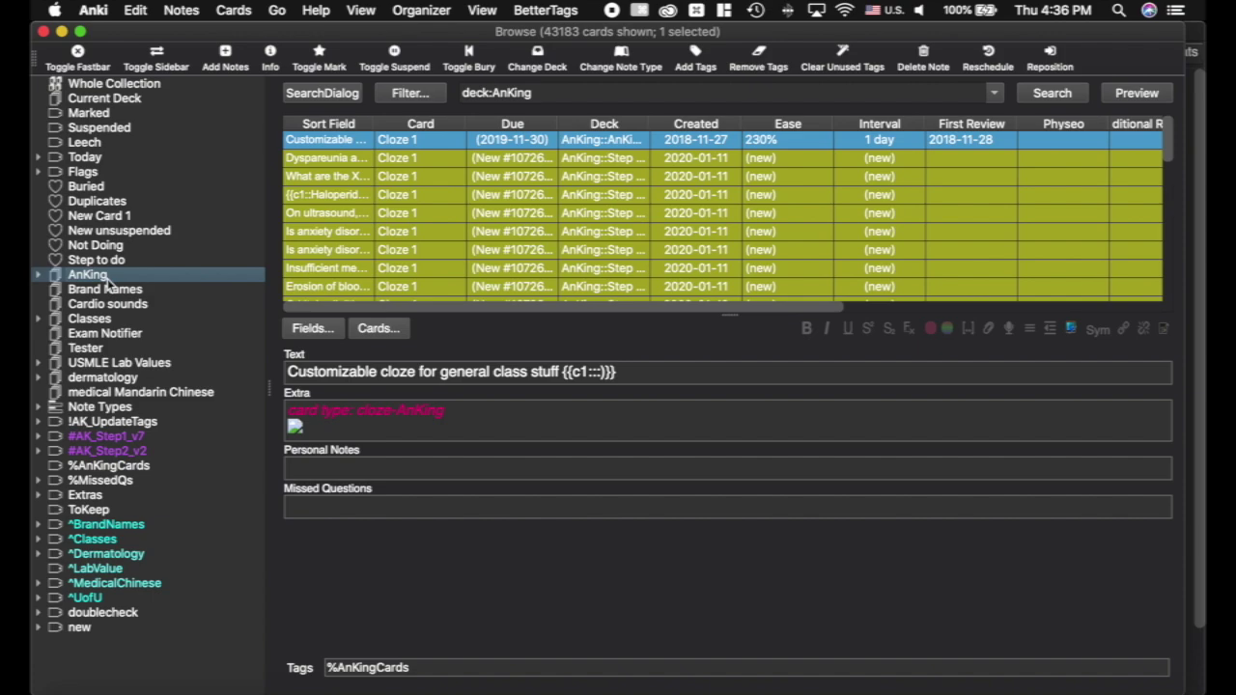
{"action": "left_click", "coordinate": [101, 322]}
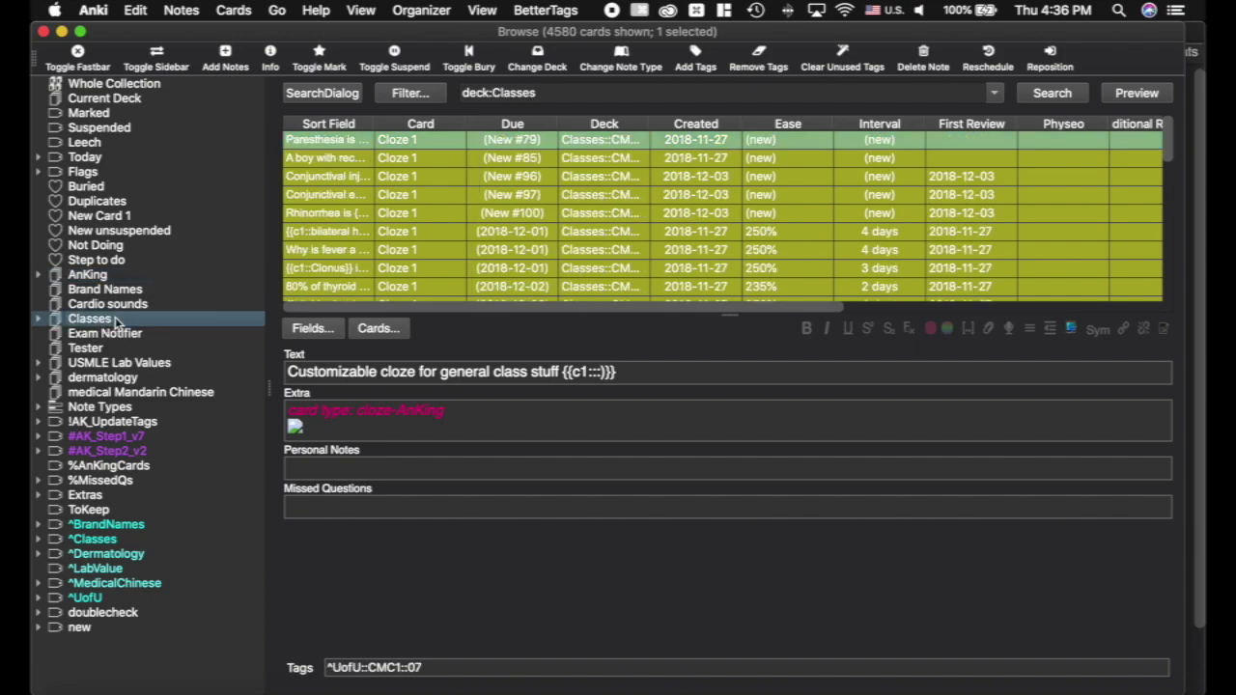
{"action": "left_click", "coordinate": [325, 94]}
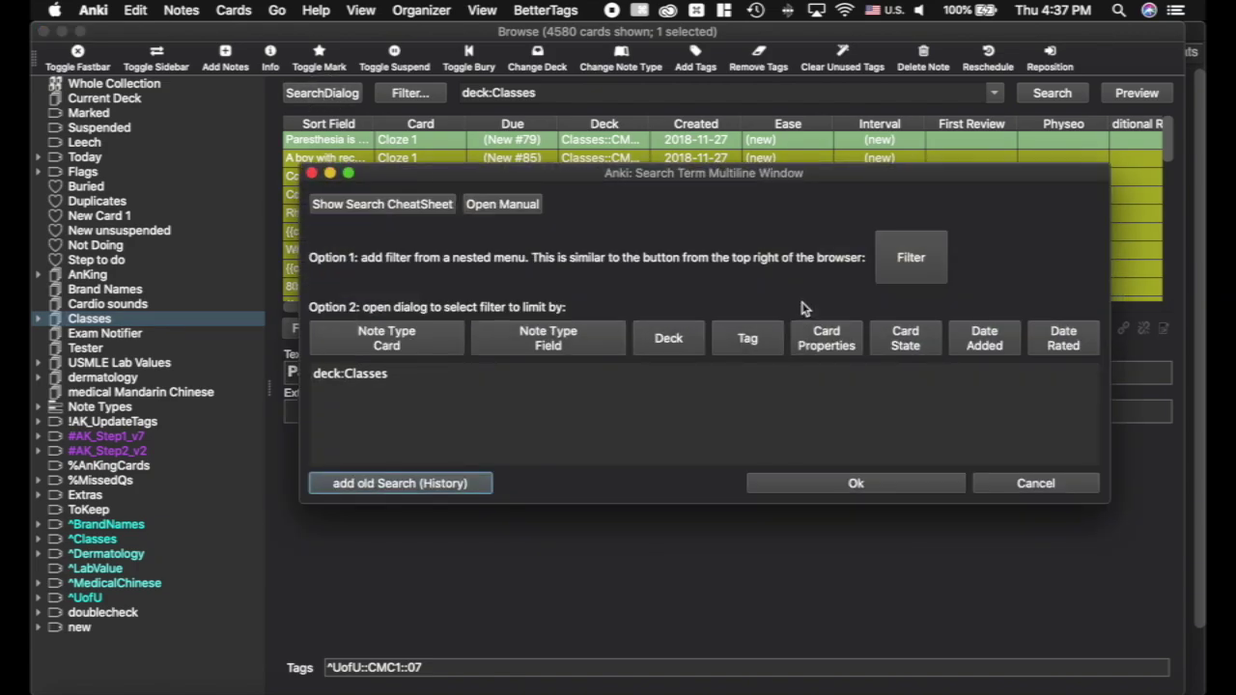
{"action": "left_click", "coordinate": [987, 340]}
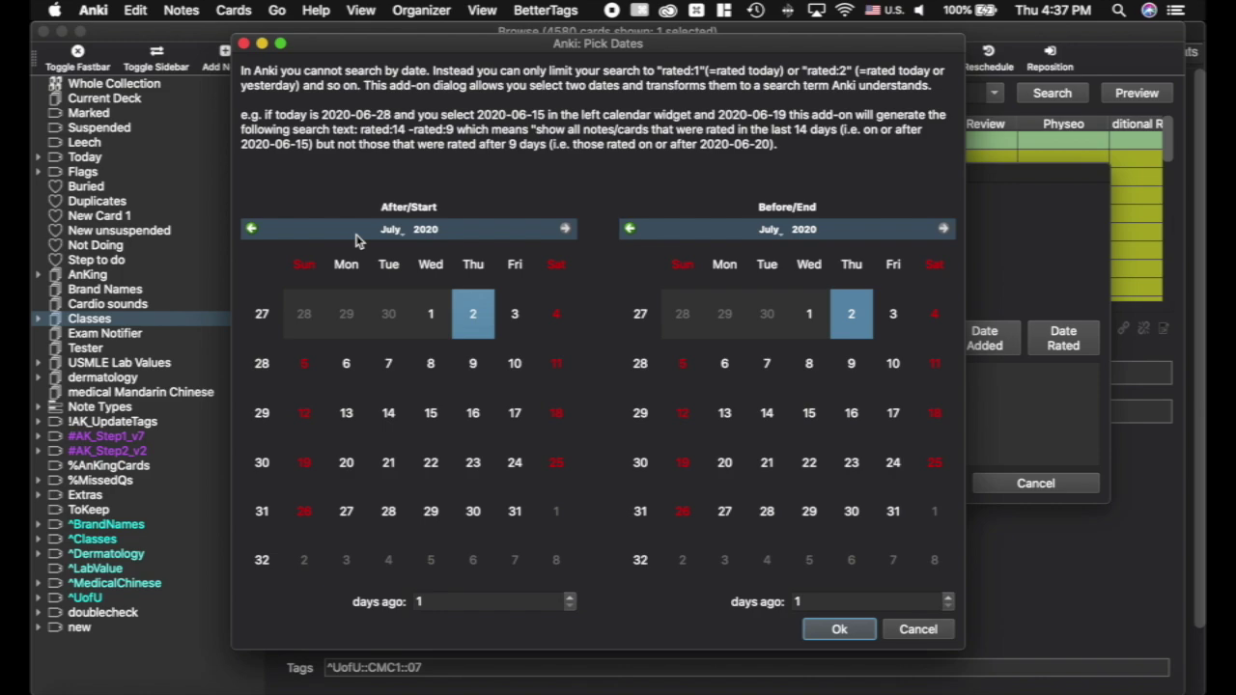
{"action": "left_click", "coordinate": [391, 232]}
{"action": "left_click", "coordinate": [405, 251]}
{"action": "left_click", "coordinate": [770, 232]}
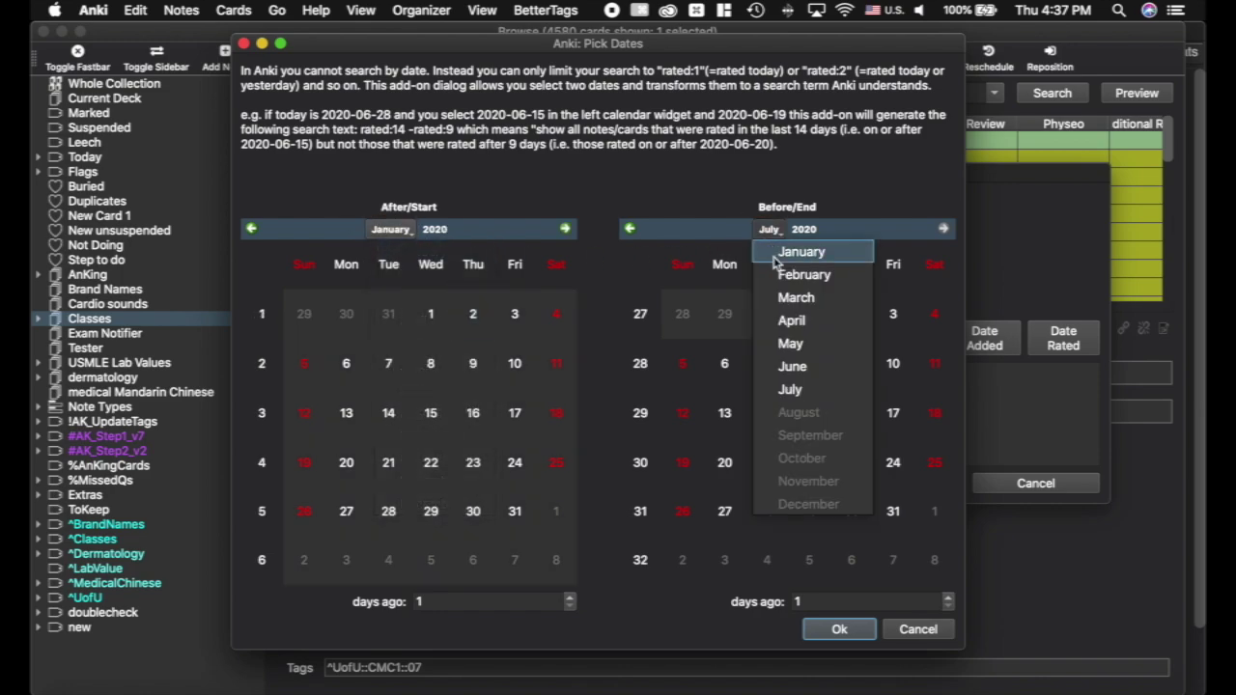
{"action": "left_click", "coordinate": [790, 299]}
{"action": "left_click", "coordinate": [431, 317]}
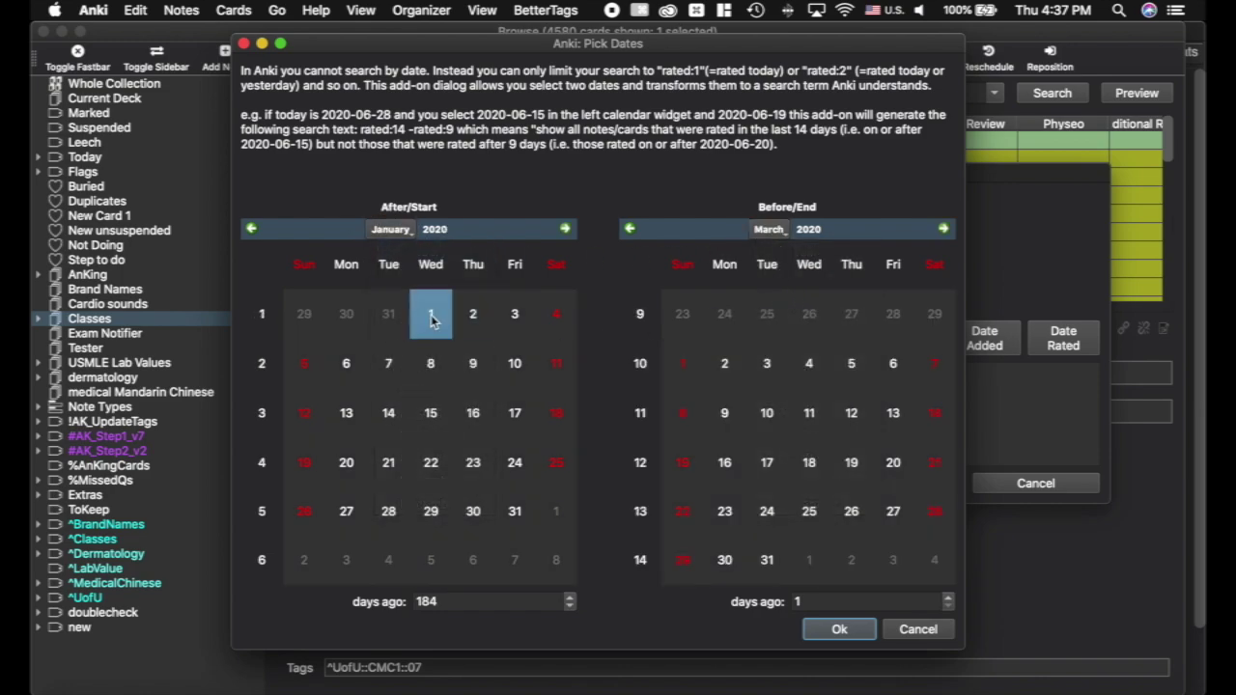
{"action": "left_click", "coordinate": [725, 365]}
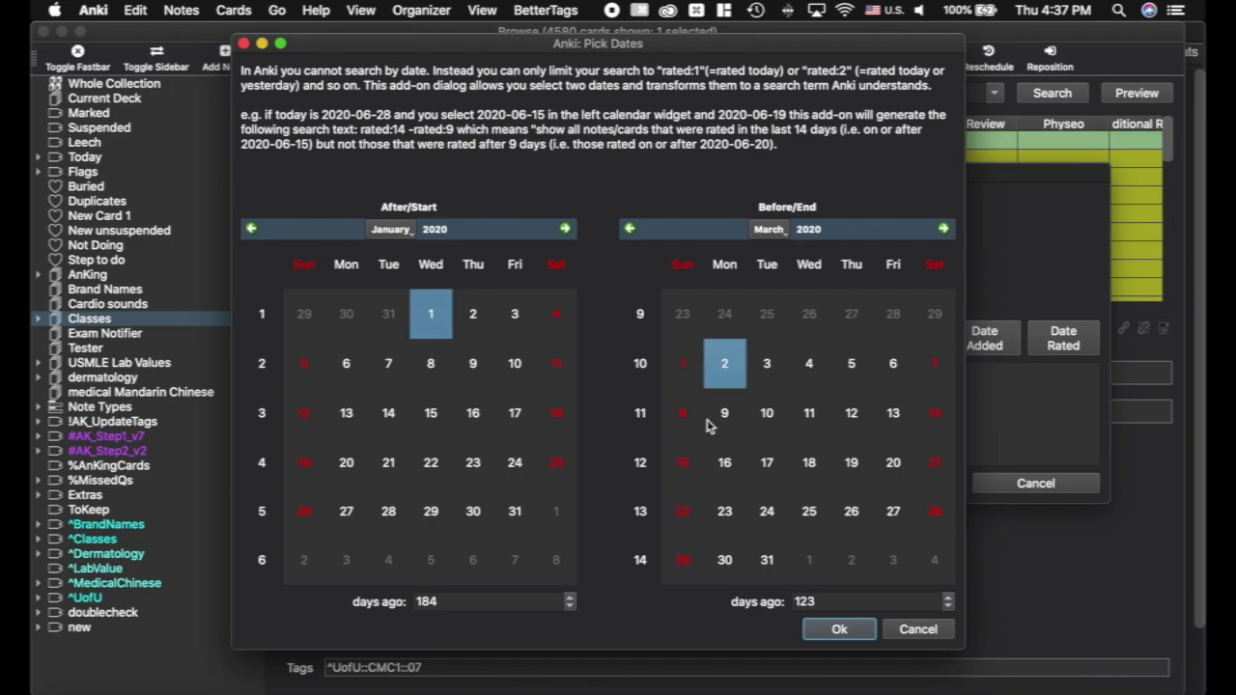
{"action": "left_click", "coordinate": [840, 631]}
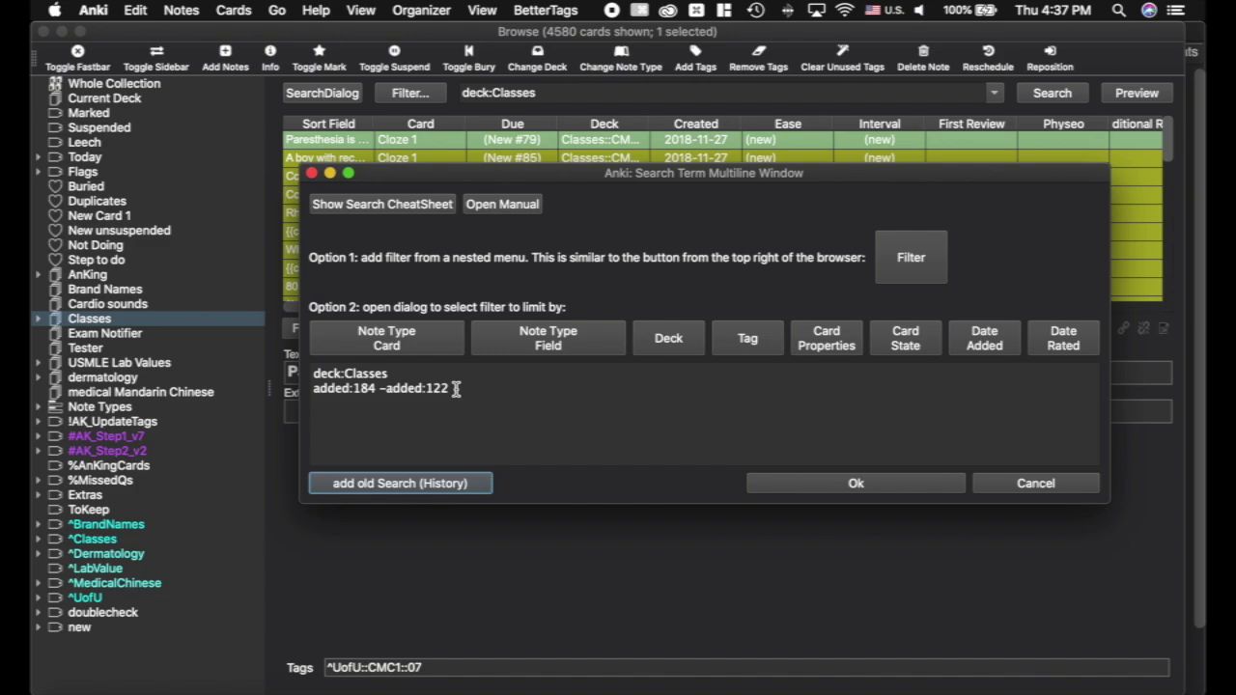
{"action": "left_click", "coordinate": [852, 480]}
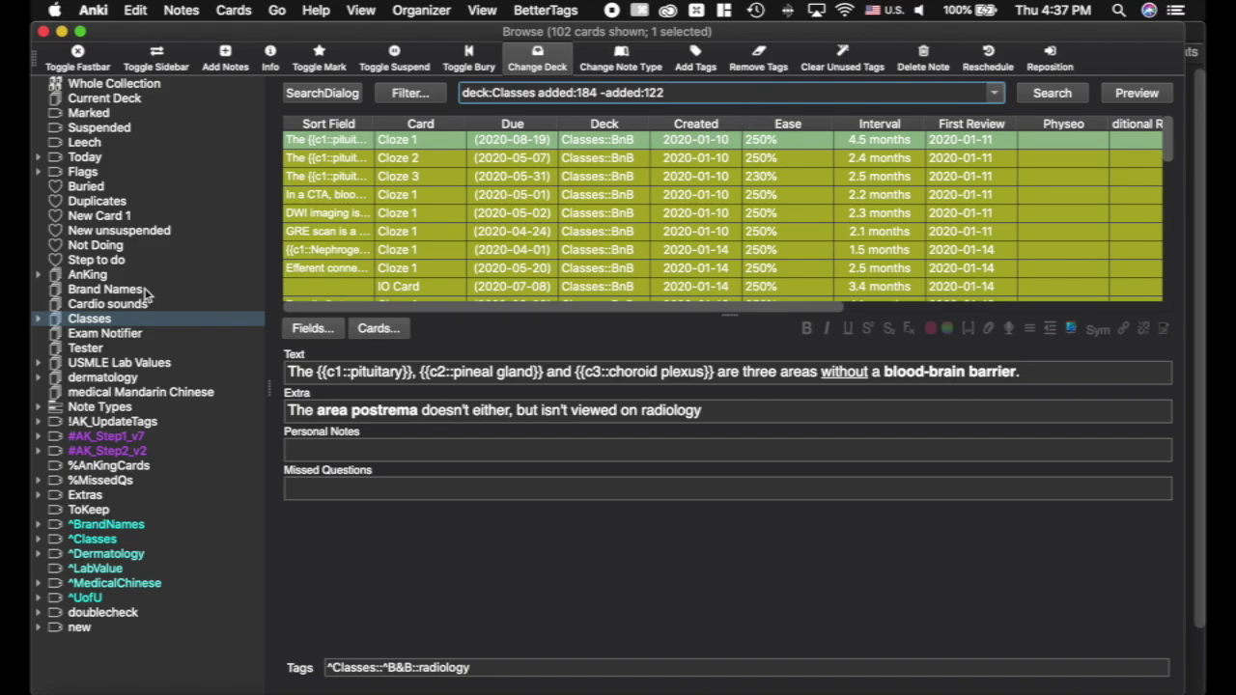
{"action": "left_click", "coordinate": [89, 275]}
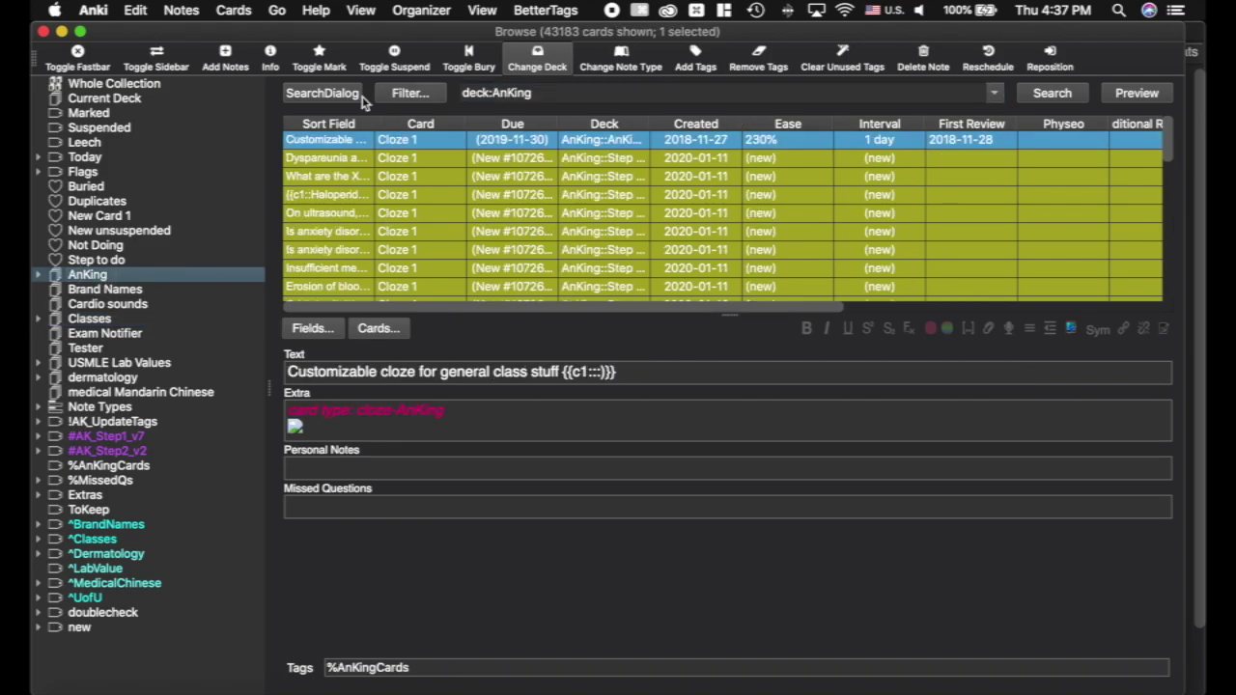
Add an interval card-property filter in the multiline search window, giving deck:AnKing prop:ivl>=21 (26900 cards).
{"action": "left_click", "coordinate": [337, 95]}
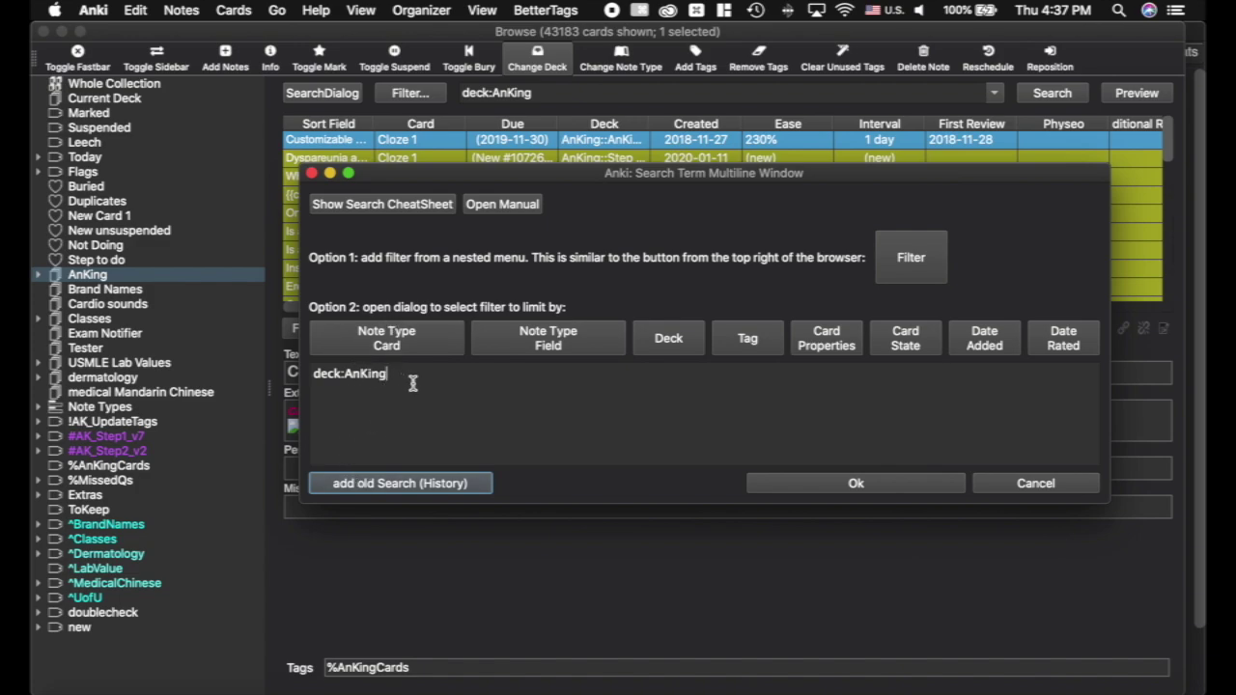
{"action": "left_click", "coordinate": [826, 340]}
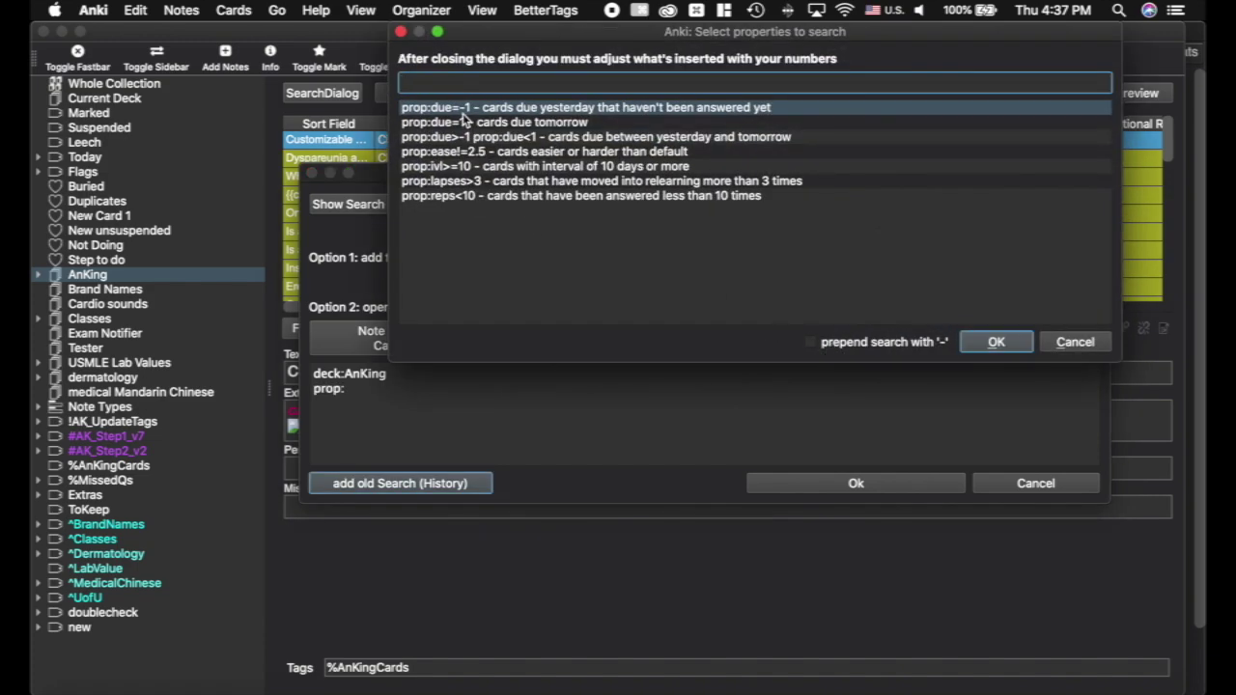
{"action": "left_click", "coordinate": [444, 167]}
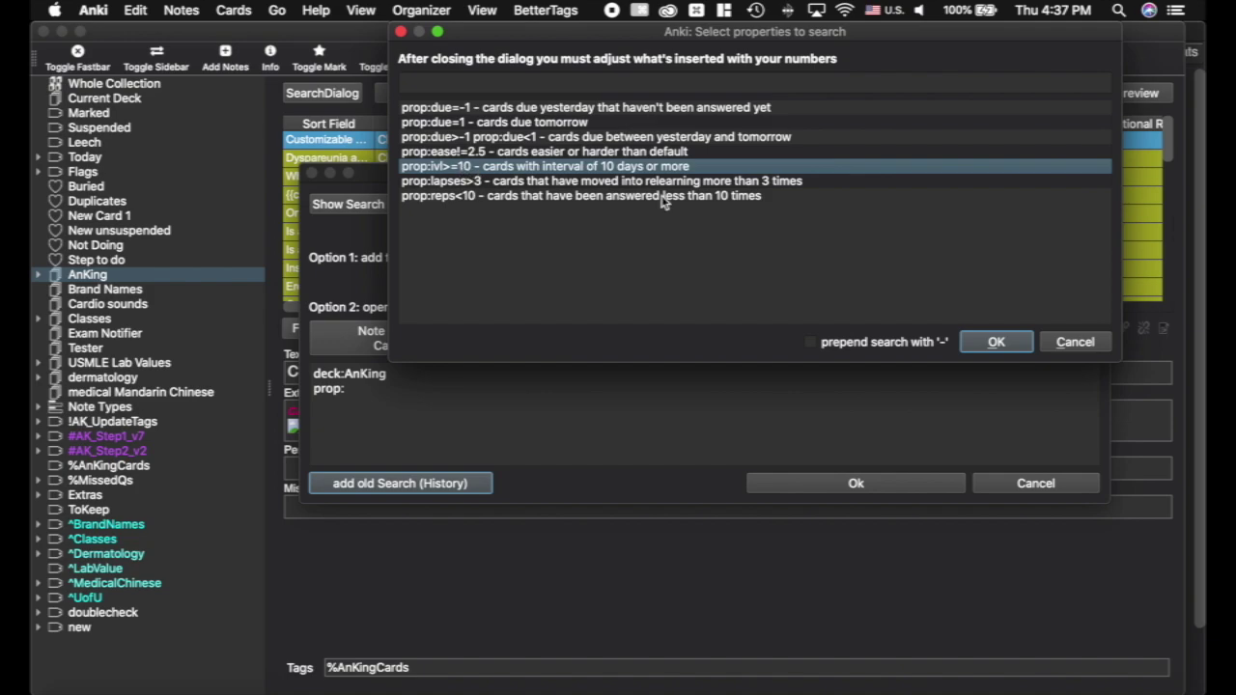
{"action": "left_click", "coordinate": [996, 343]}
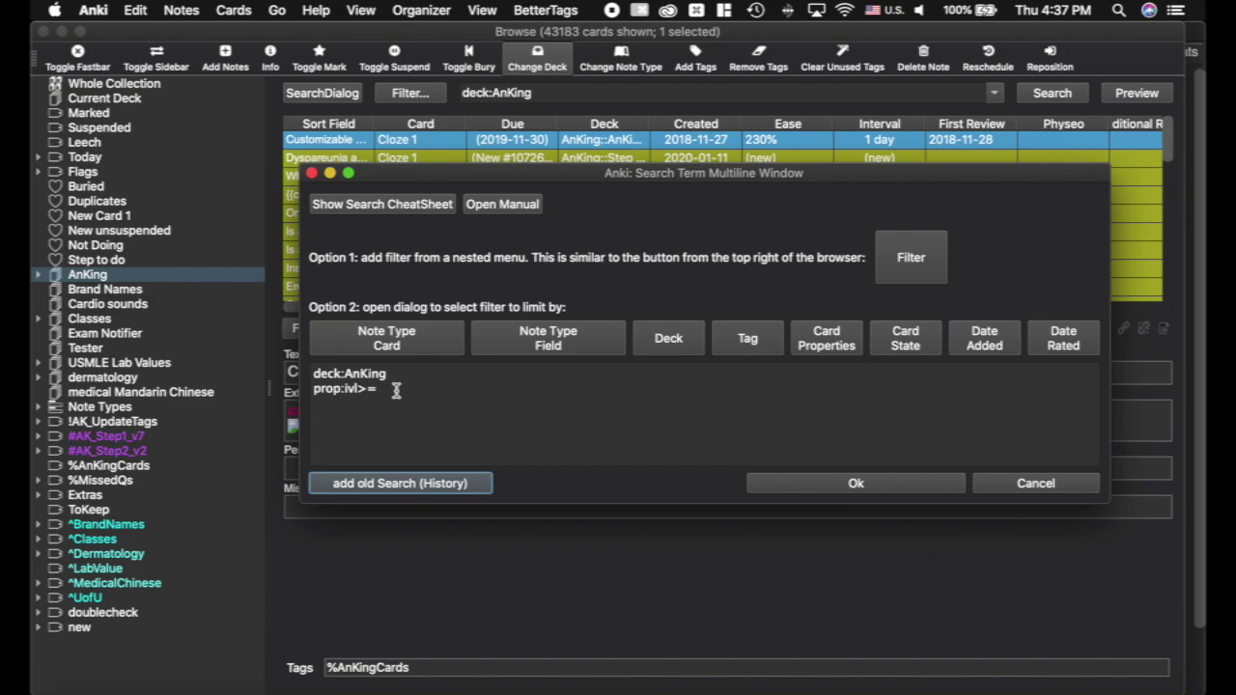
{"action": "left_click", "coordinate": [858, 485]}
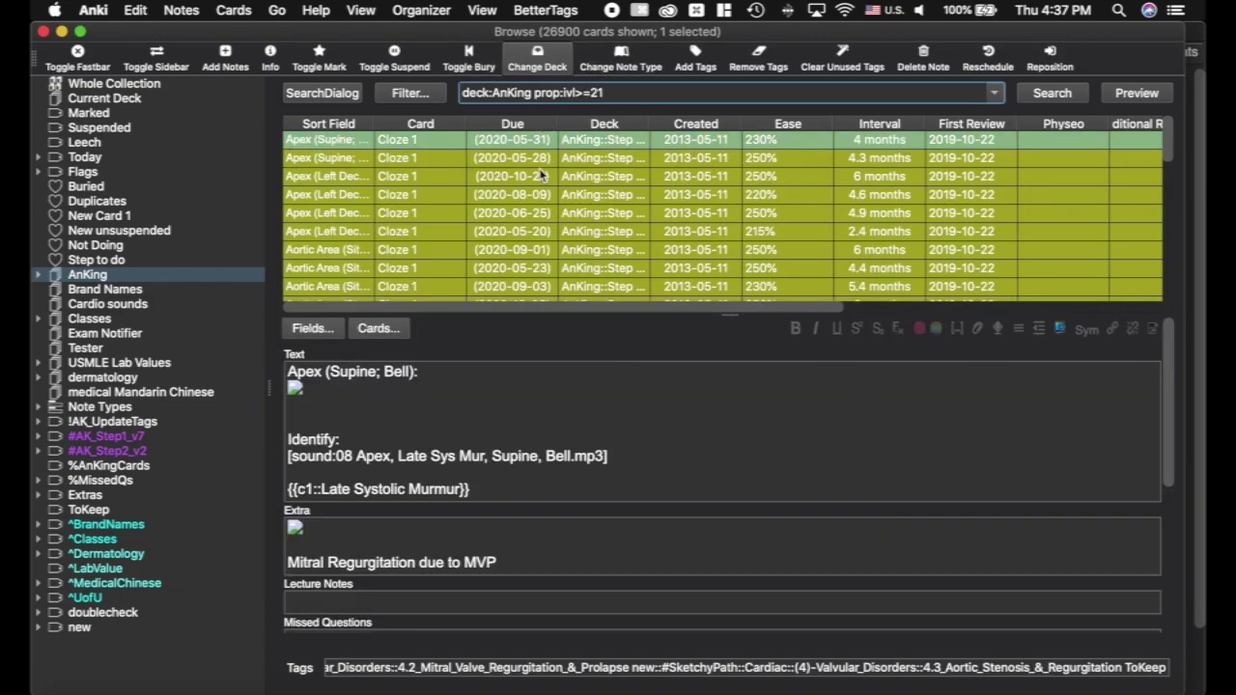
Append a negated is:suspended card-state condition through the search builder, leaving 3098 cards.
{"action": "left_click", "coordinate": [316, 93]}
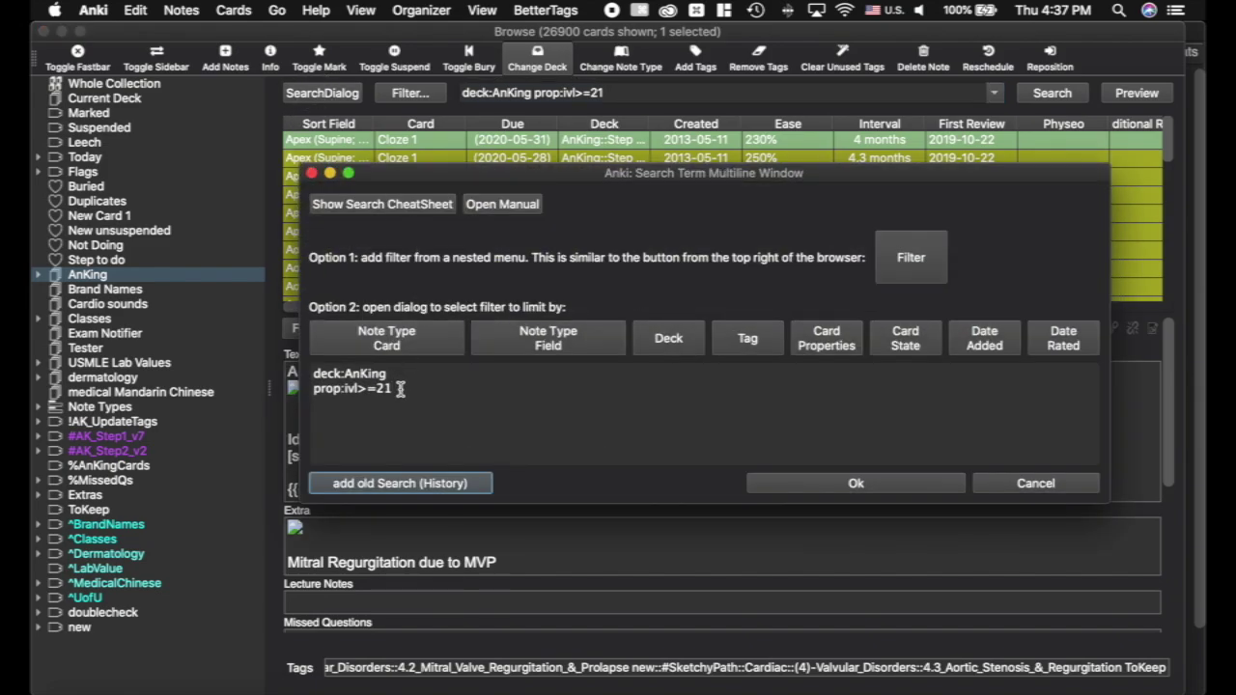
{"action": "left_click", "coordinate": [908, 340]}
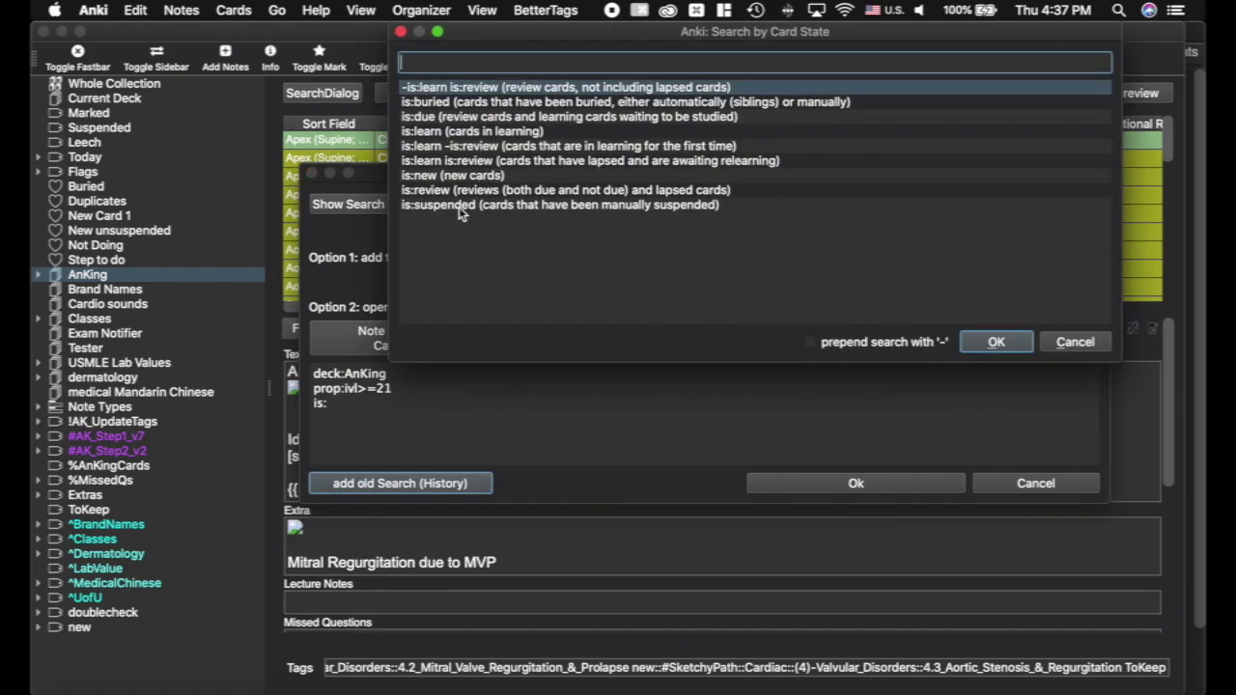
{"action": "left_click", "coordinate": [459, 206]}
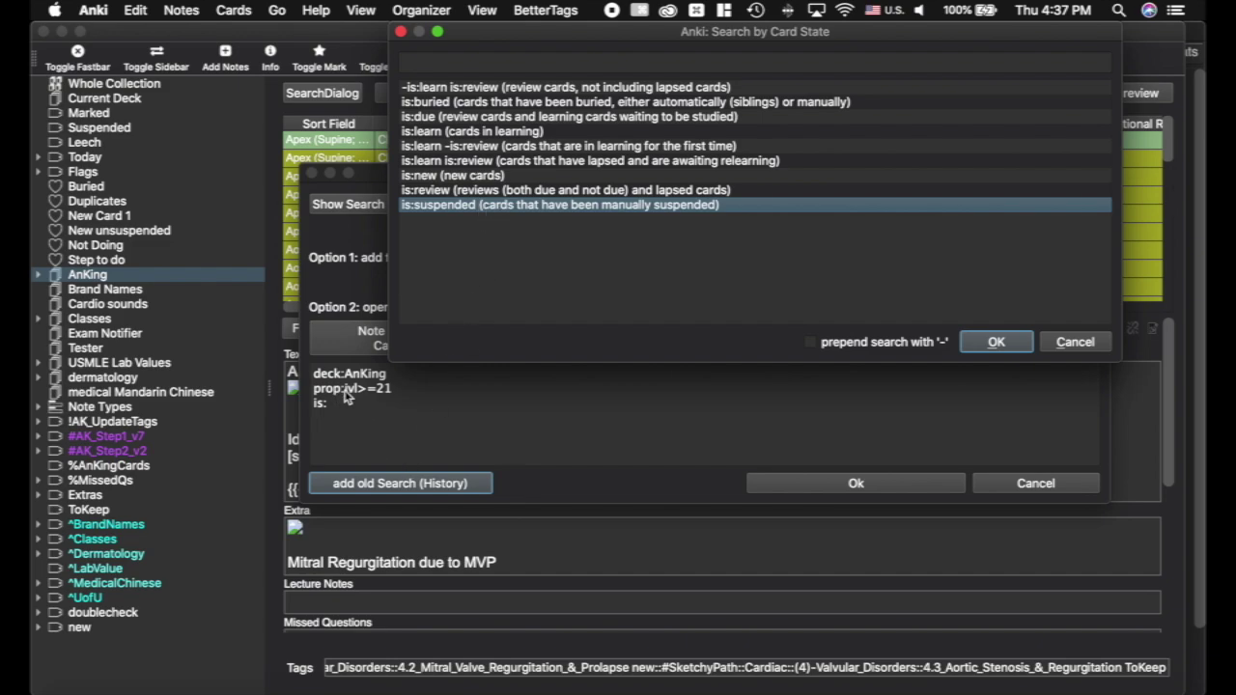
{"action": "left_click", "coordinate": [813, 344]}
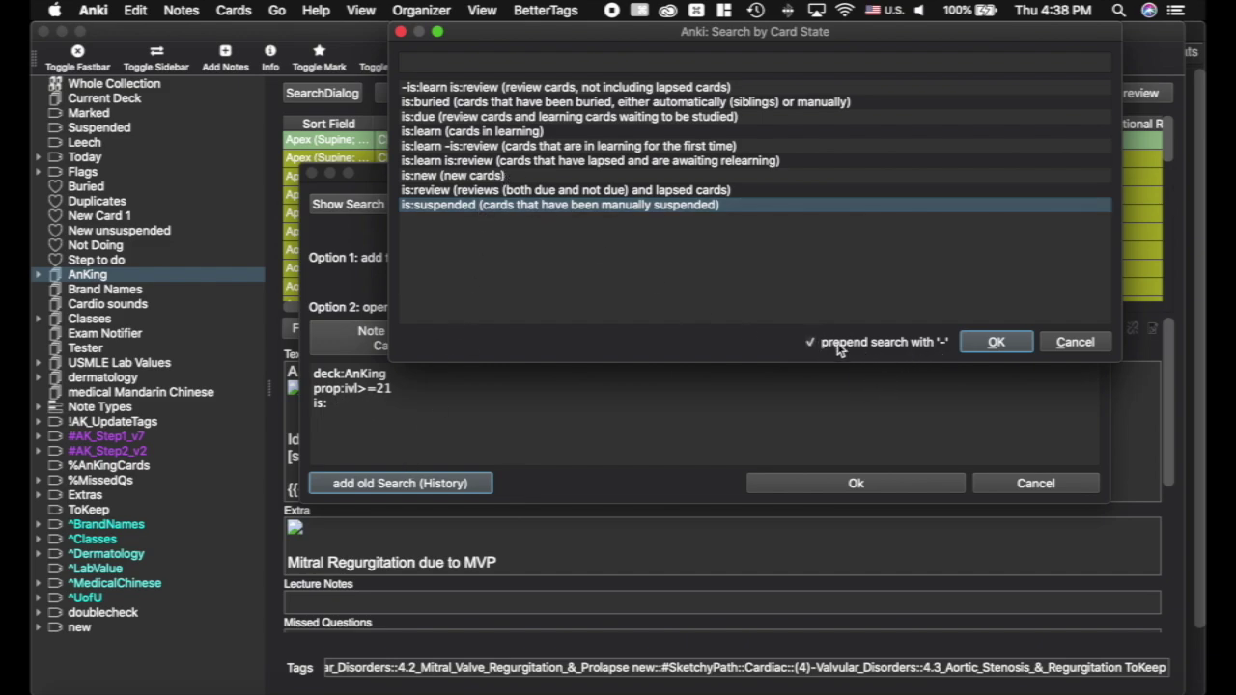
{"action": "left_click", "coordinate": [997, 344]}
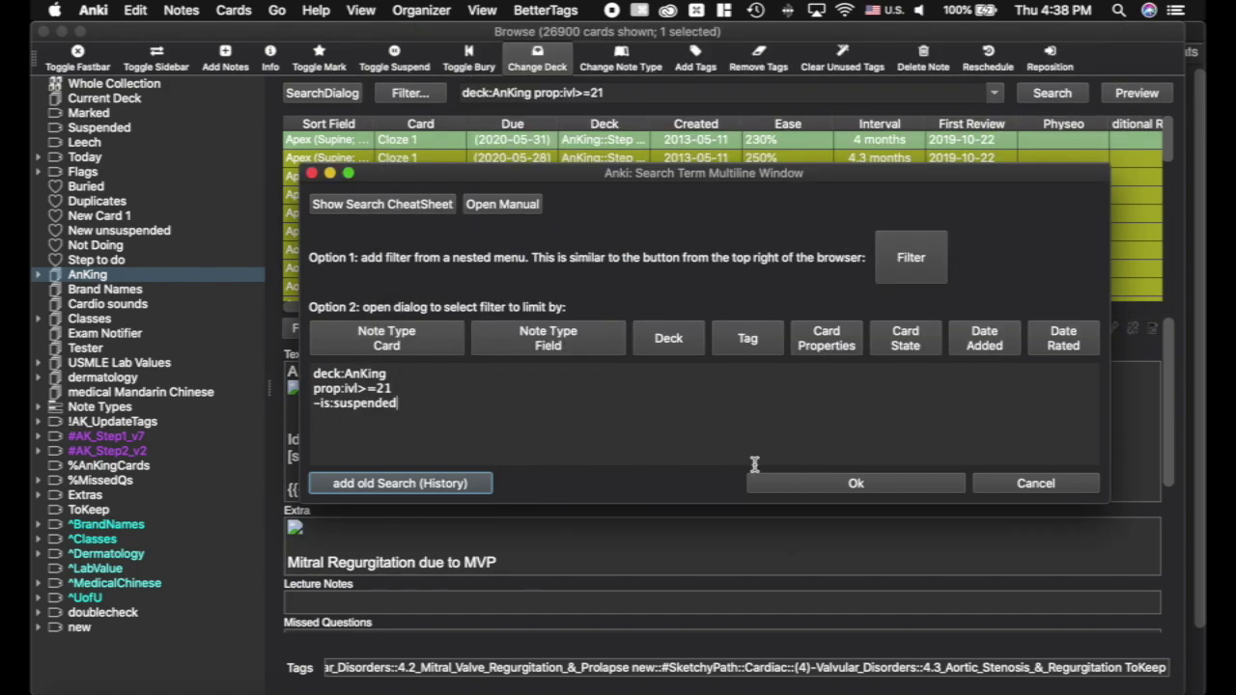
{"action": "left_click", "coordinate": [831, 486]}
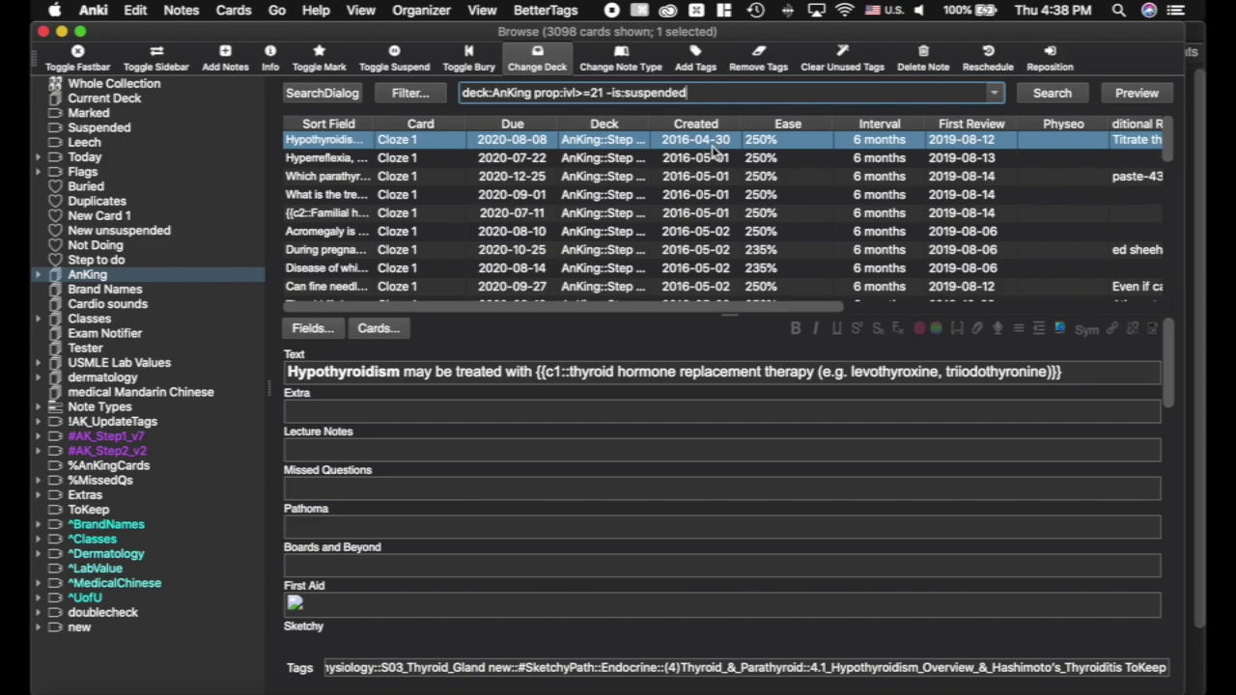
Scroll the card list and view the vertigo Cloze 3 card's note.
{"action": "scroll", "coordinate": [452, 187], "scroll_direction": "down", "scroll_amount": 10}
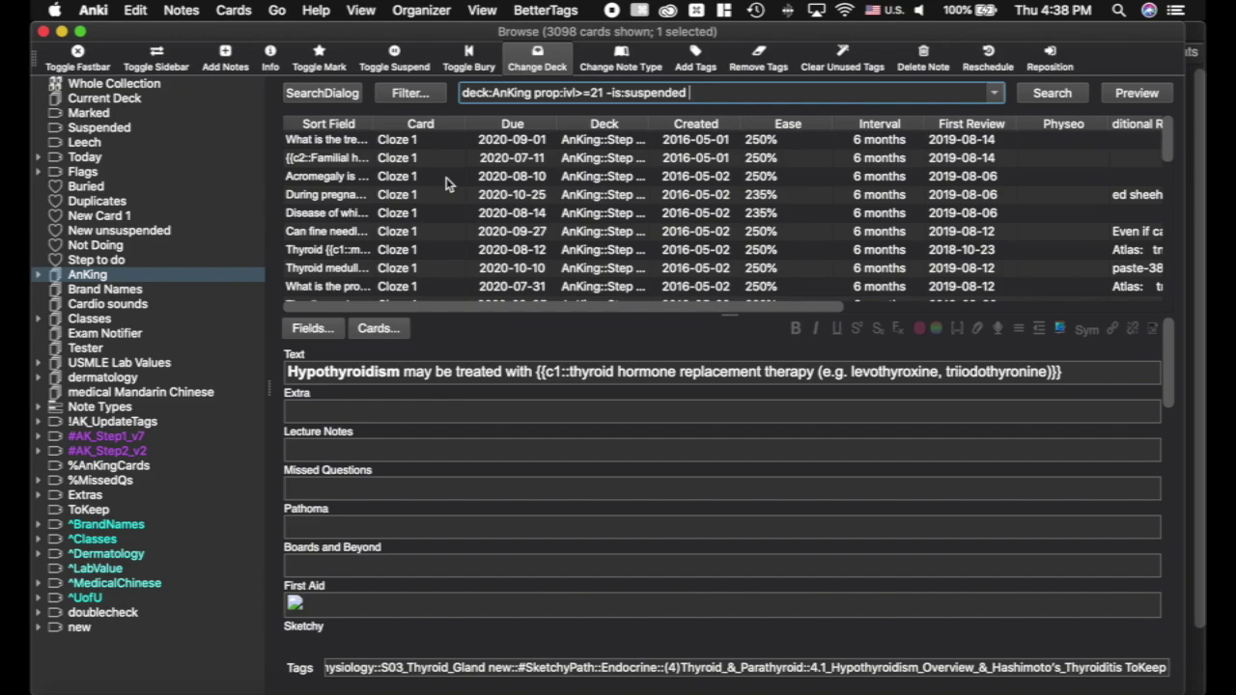
{"action": "scroll", "coordinate": [446, 184], "scroll_direction": "down", "scroll_amount": 10}
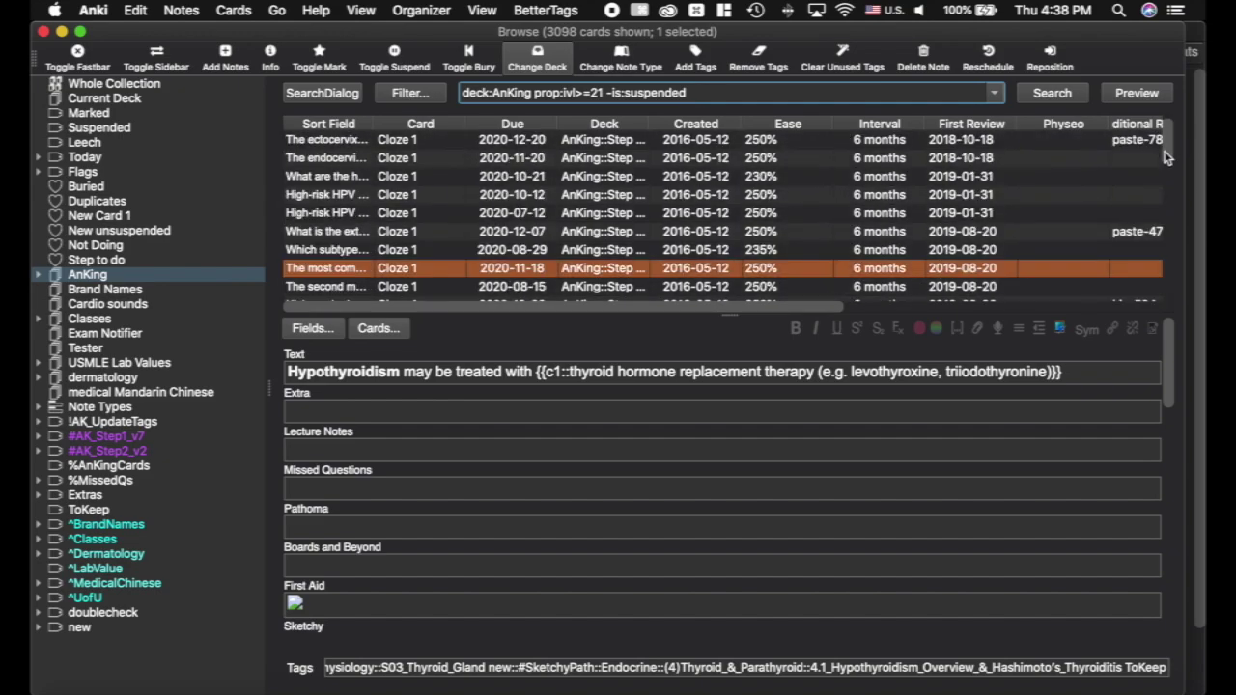
{"action": "left_click_drag", "start_coordinate": [1173, 175], "coordinate": [923, 249]}
{"action": "scroll", "coordinate": [444, 193], "scroll_direction": "down", "scroll_amount": 3}
{"action": "left_click", "coordinate": [411, 212]}
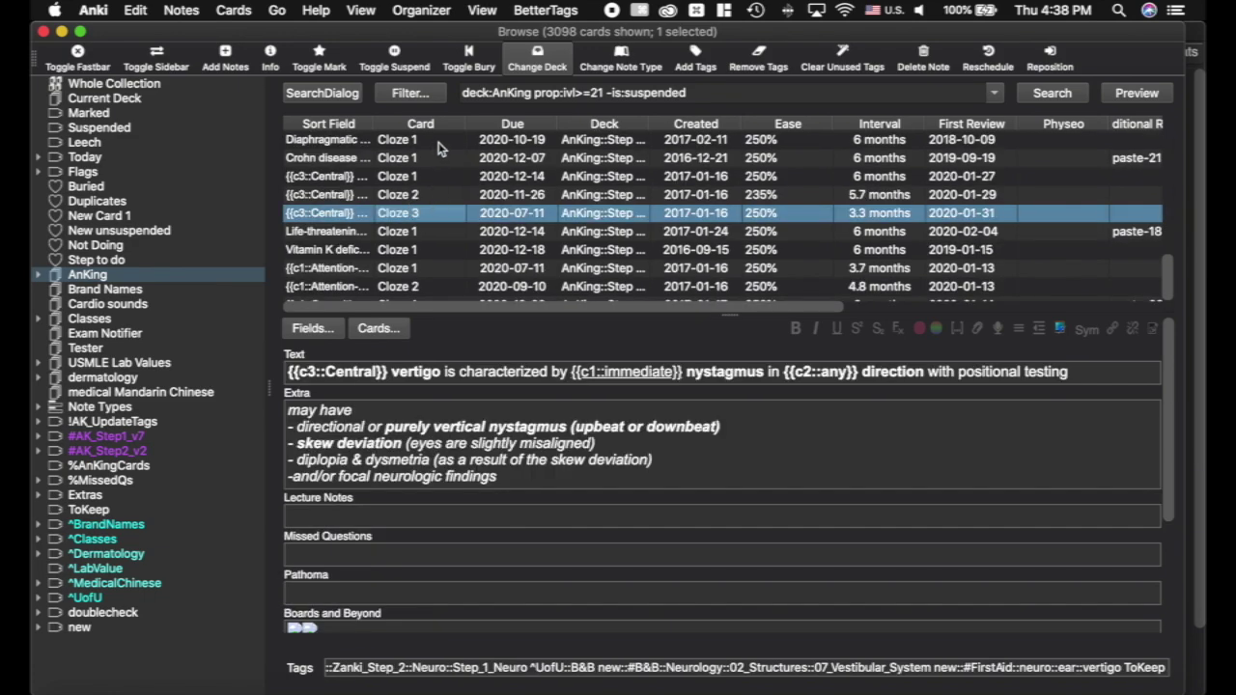
Append card:1 to the search (2334 cards), then change it to card:2 (574 cards).
{"action": "left_click", "coordinate": [718, 94]}
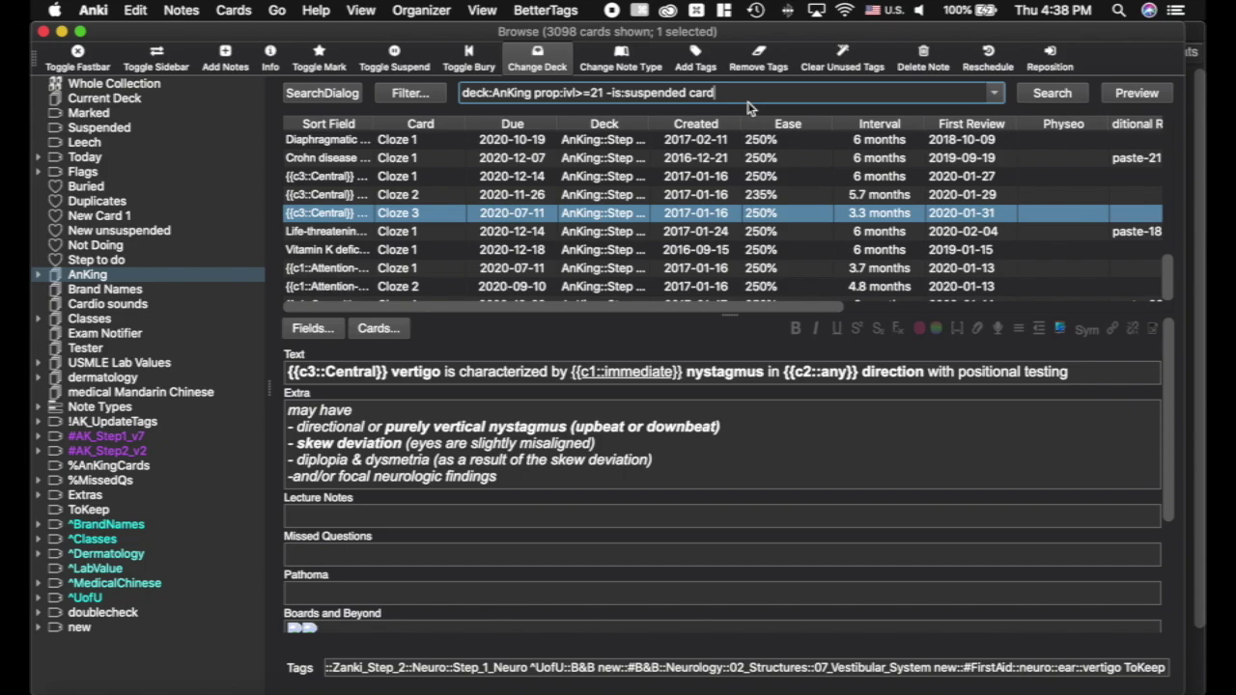
{"action": "key", "text": "Return"}
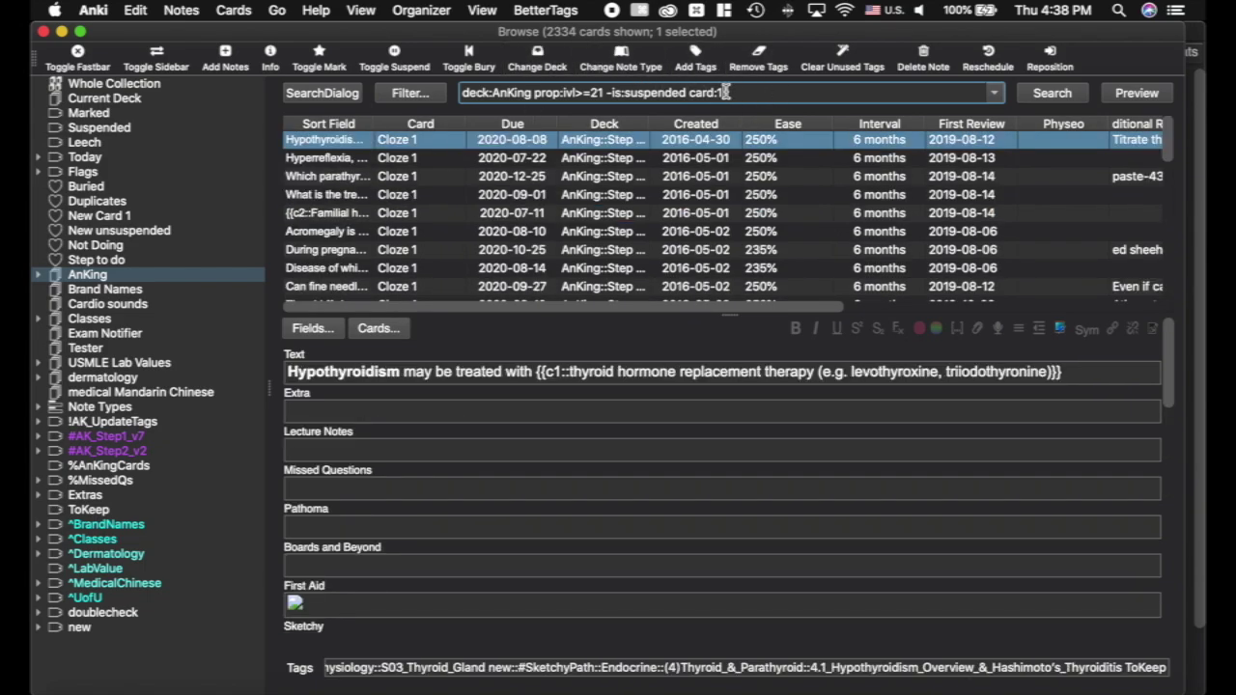
{"action": "type", "text": "2"}
{"action": "key", "text": "Return"}
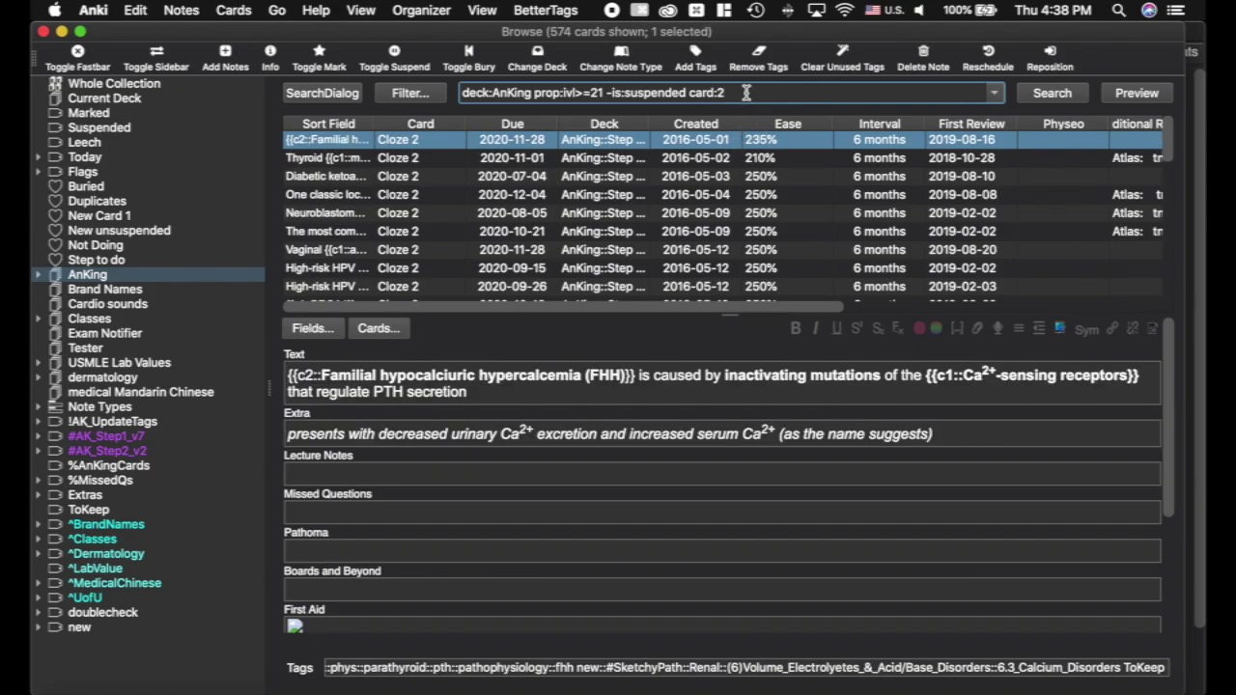
Reopen the multiline search window and dismiss the Note Type Card chooser without choosing.
{"action": "left_click", "coordinate": [320, 93]}
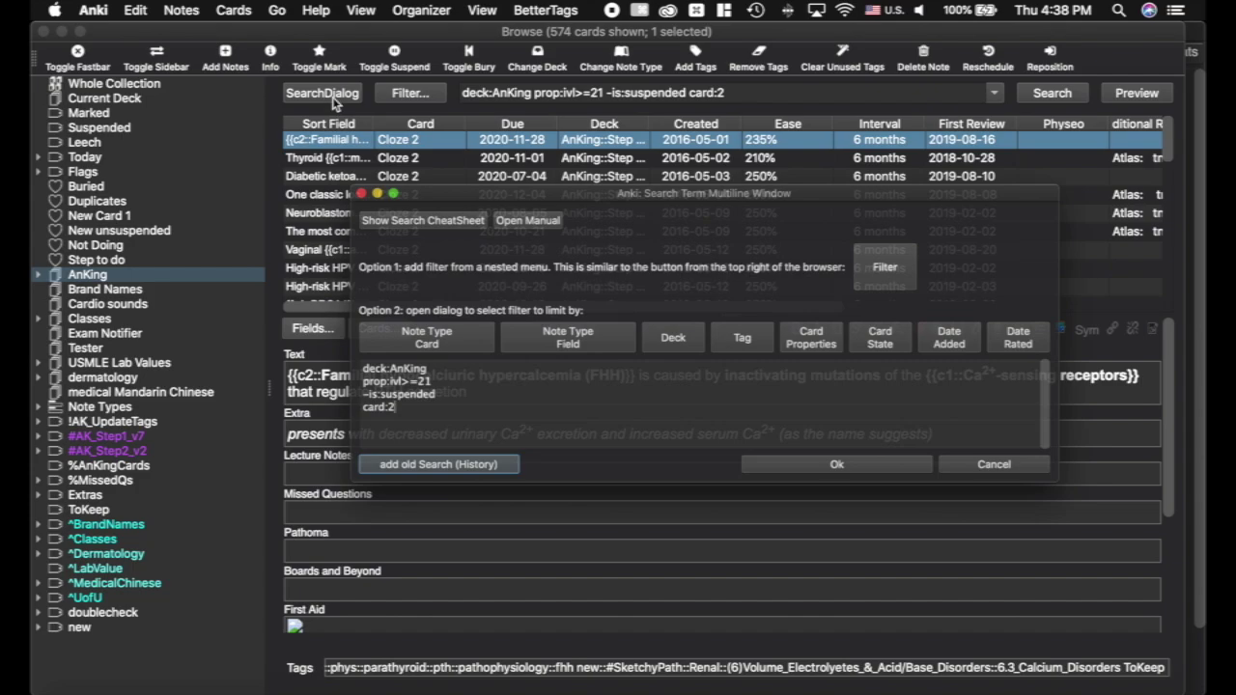
{"action": "left_click", "coordinate": [430, 338]}
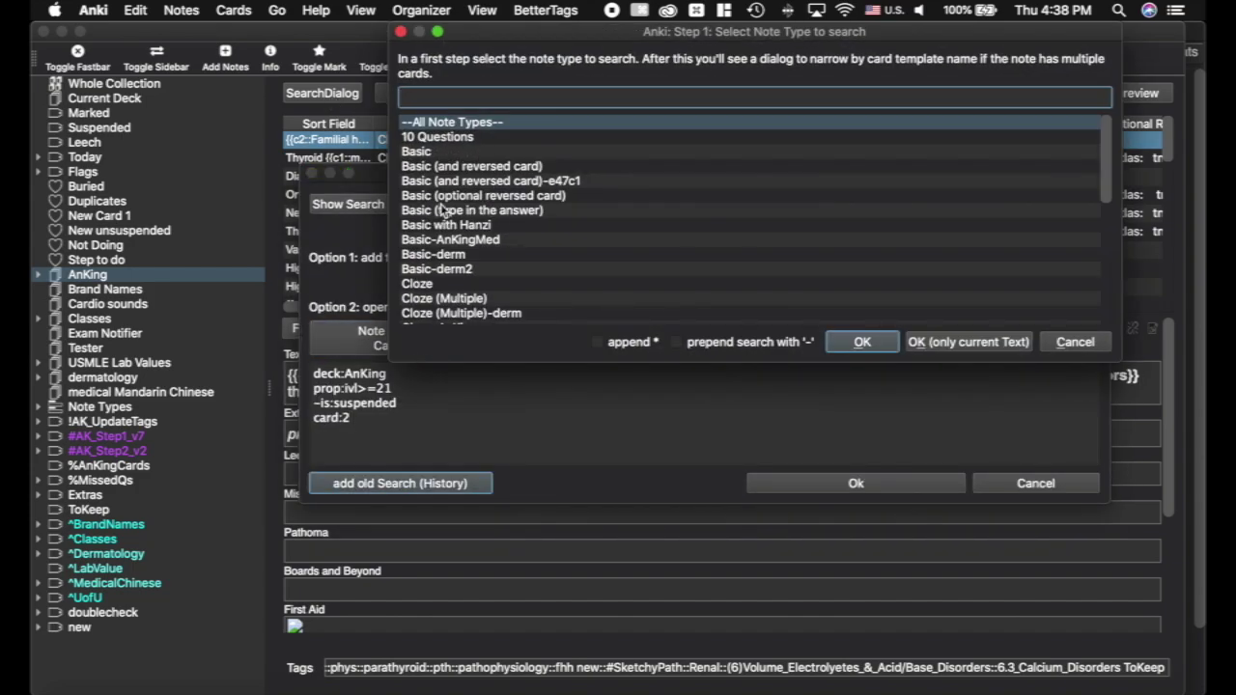
{"action": "scroll", "coordinate": [449, 212], "scroll_direction": "down", "scroll_amount": 10}
{"action": "scroll", "coordinate": [470, 220], "scroll_direction": "up", "scroll_amount": 10}
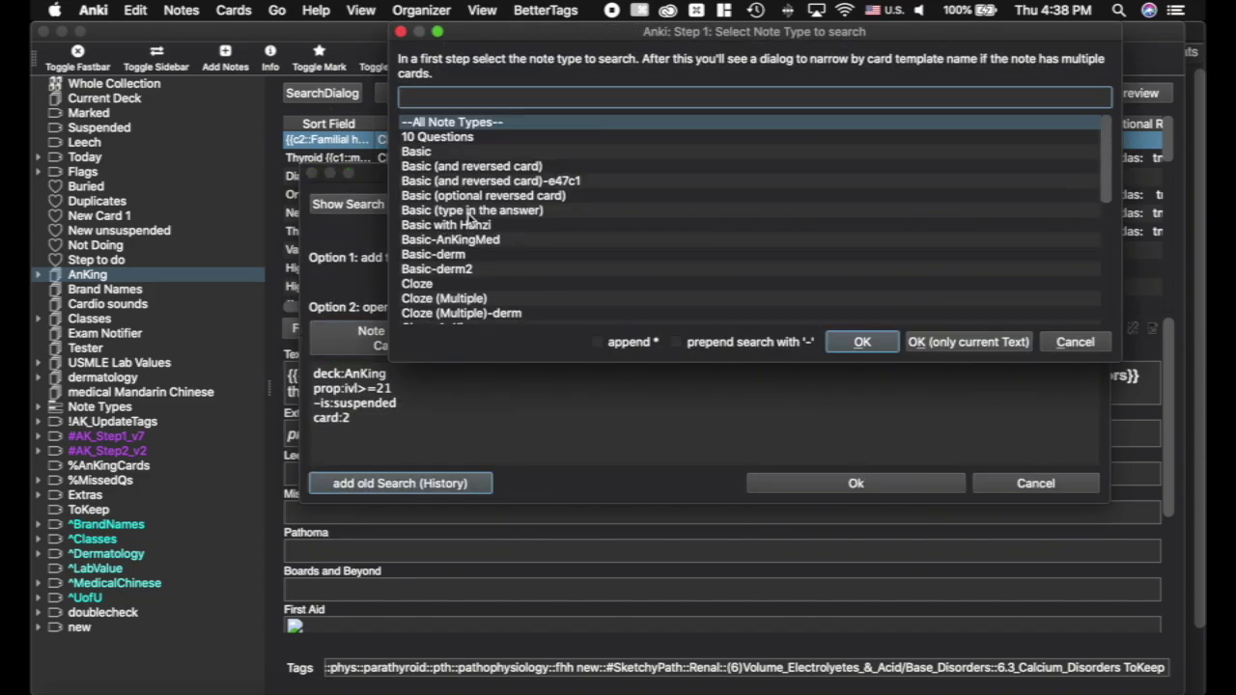
{"action": "left_click", "coordinate": [1073, 341]}
Delete the old search terms, then browse the search history and close it unchanged.
{"action": "left_click_drag", "start_coordinate": [406, 410], "coordinate": [273, 360]}
{"action": "key", "text": "BackSpace"}
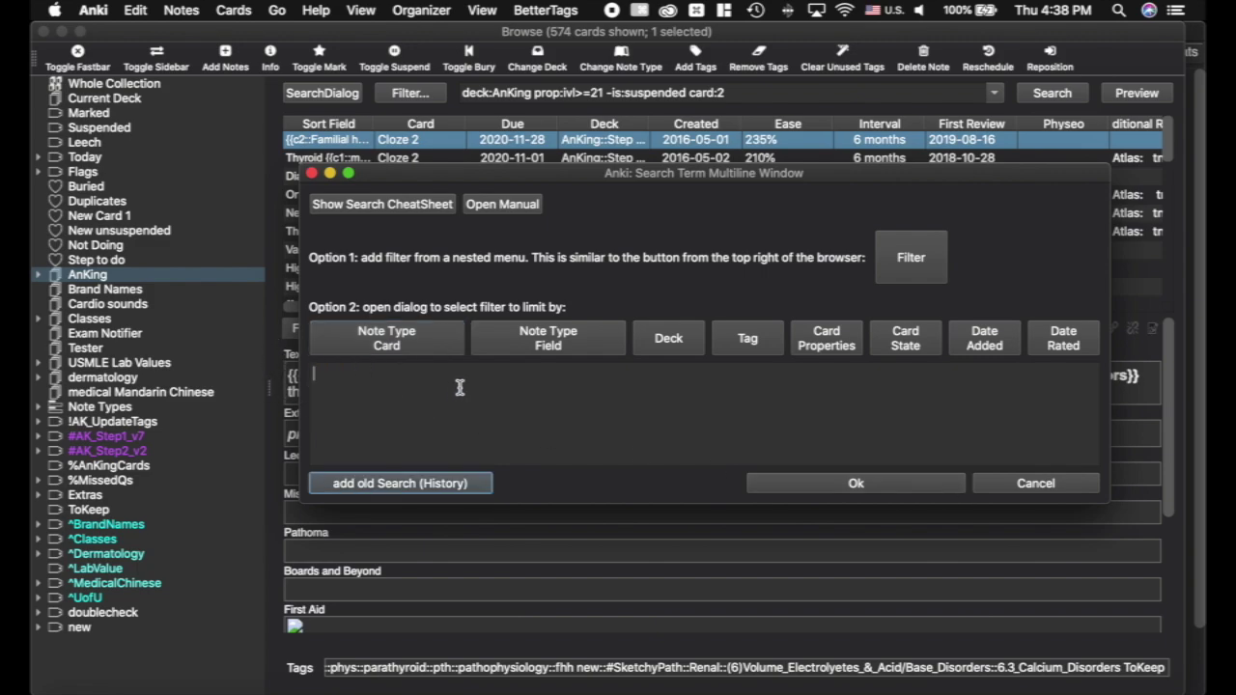
{"action": "left_click", "coordinate": [381, 487]}
{"action": "scroll", "coordinate": [582, 178], "scroll_direction": "down", "scroll_amount": 10}
{"action": "scroll", "coordinate": [582, 174], "scroll_direction": "up", "scroll_amount": 3}
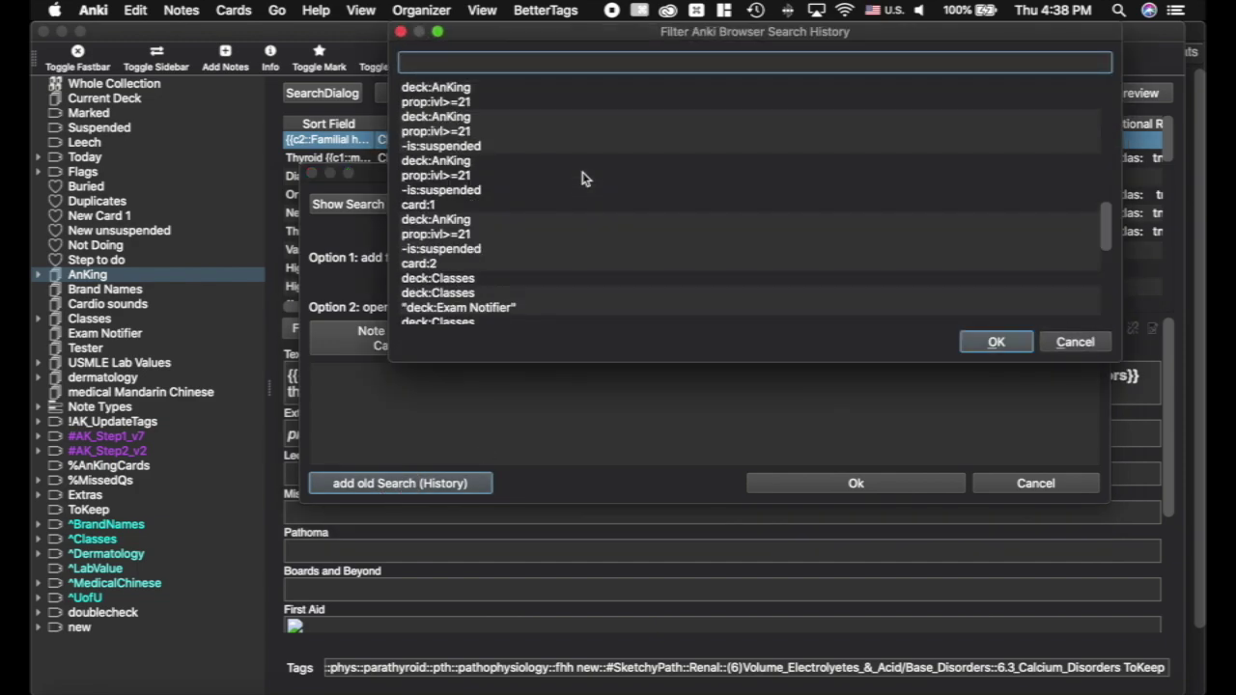
{"action": "left_click", "coordinate": [498, 192]}
{"action": "scroll", "coordinate": [504, 203], "scroll_direction": "down", "scroll_amount": 3}
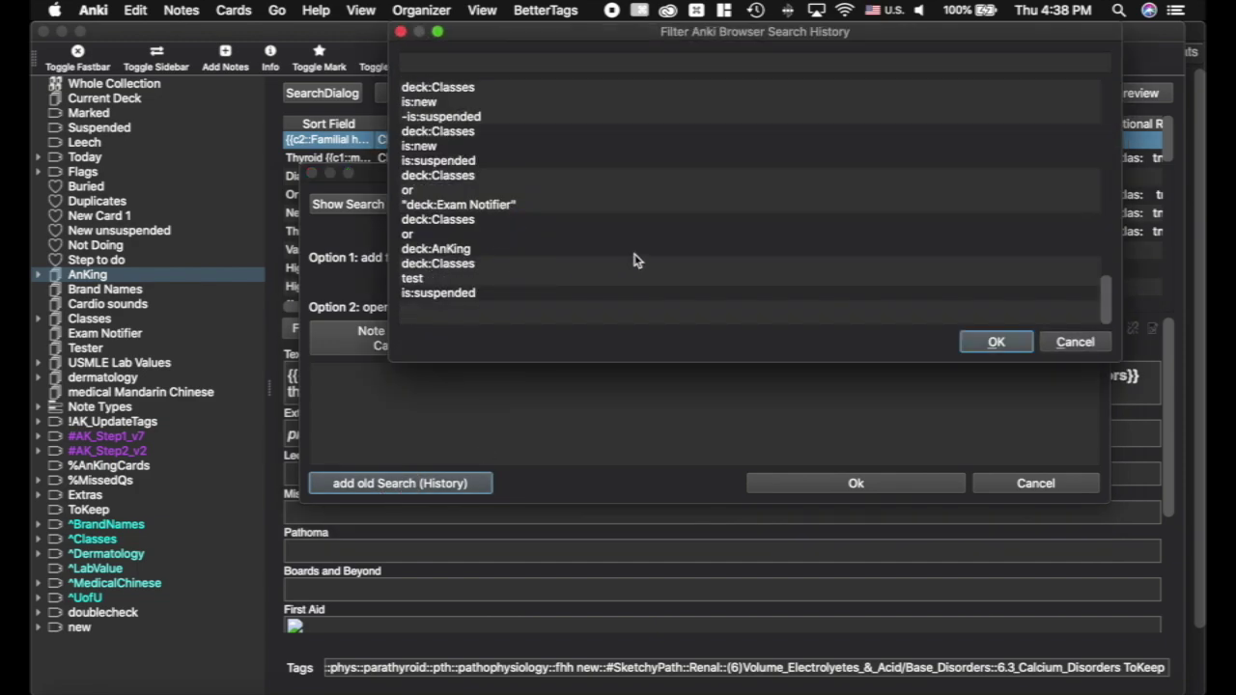
{"action": "left_click", "coordinate": [1075, 343]}
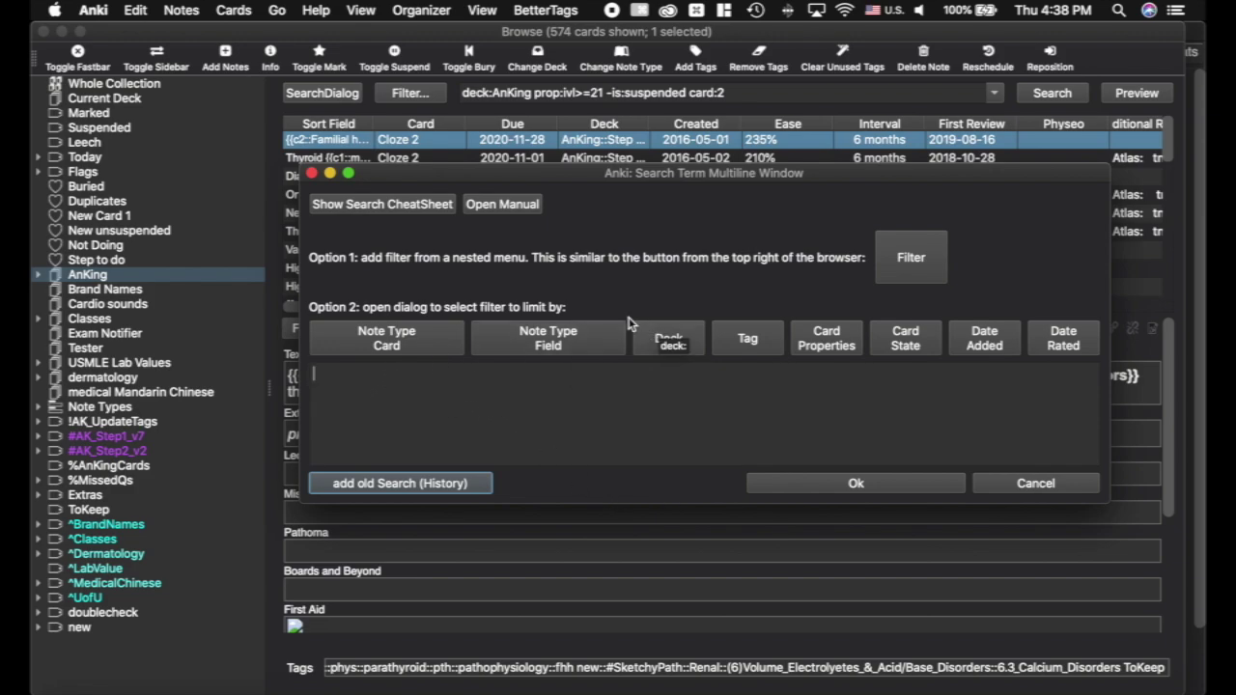
Search Cloze-AnKingMaster notes whose Lecture Notes field matches *test*, listing 3 cards.
{"action": "left_click", "coordinate": [532, 345]}
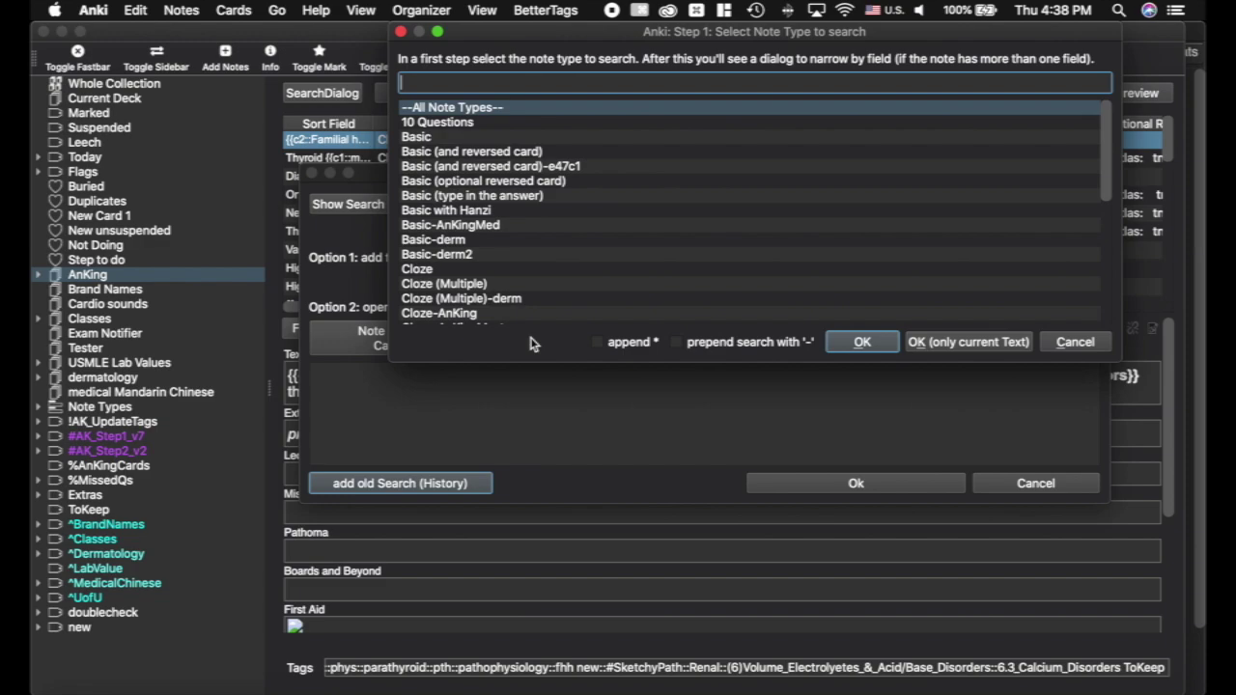
{"action": "scroll", "coordinate": [501, 254], "scroll_direction": "down", "scroll_amount": 3}
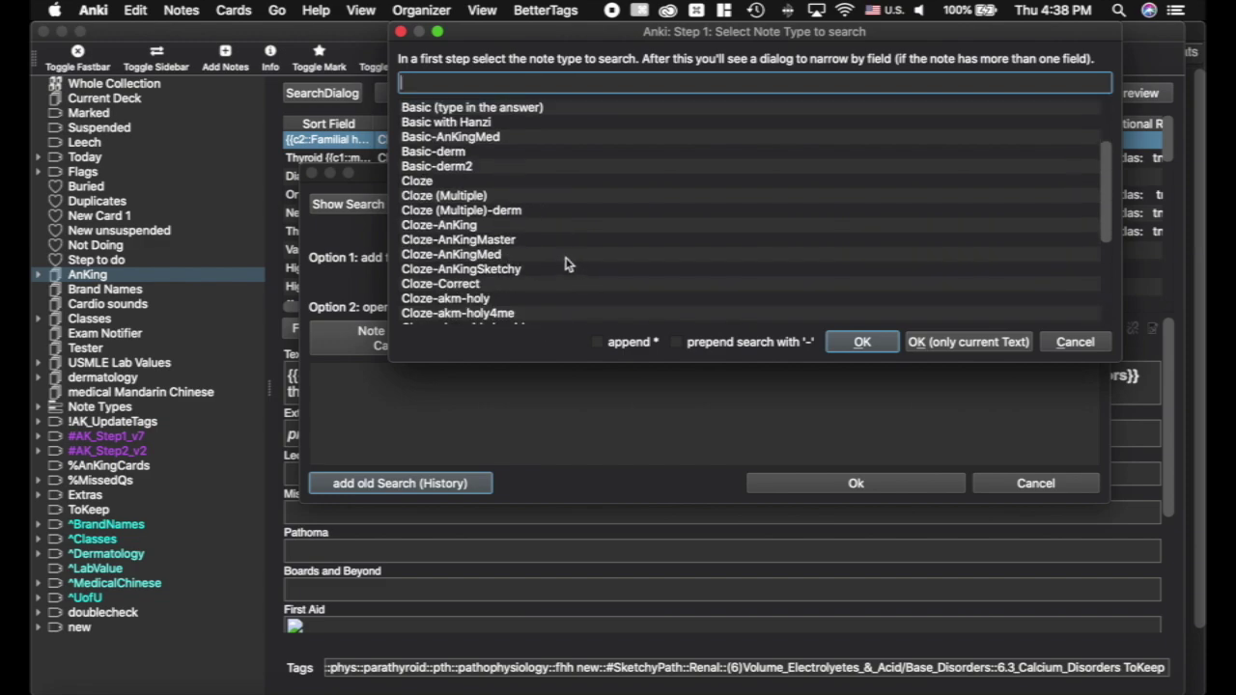
{"action": "left_click", "coordinate": [525, 239]}
{"action": "left_click", "coordinate": [869, 343]}
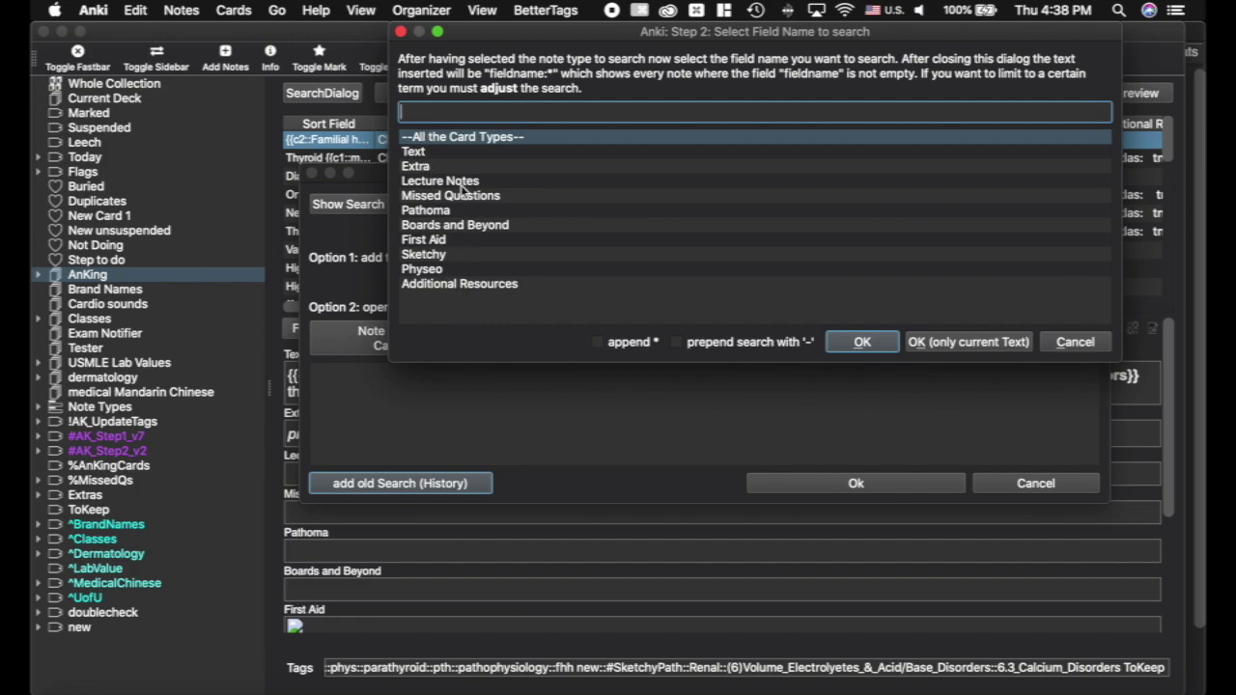
{"action": "left_click", "coordinate": [439, 183]}
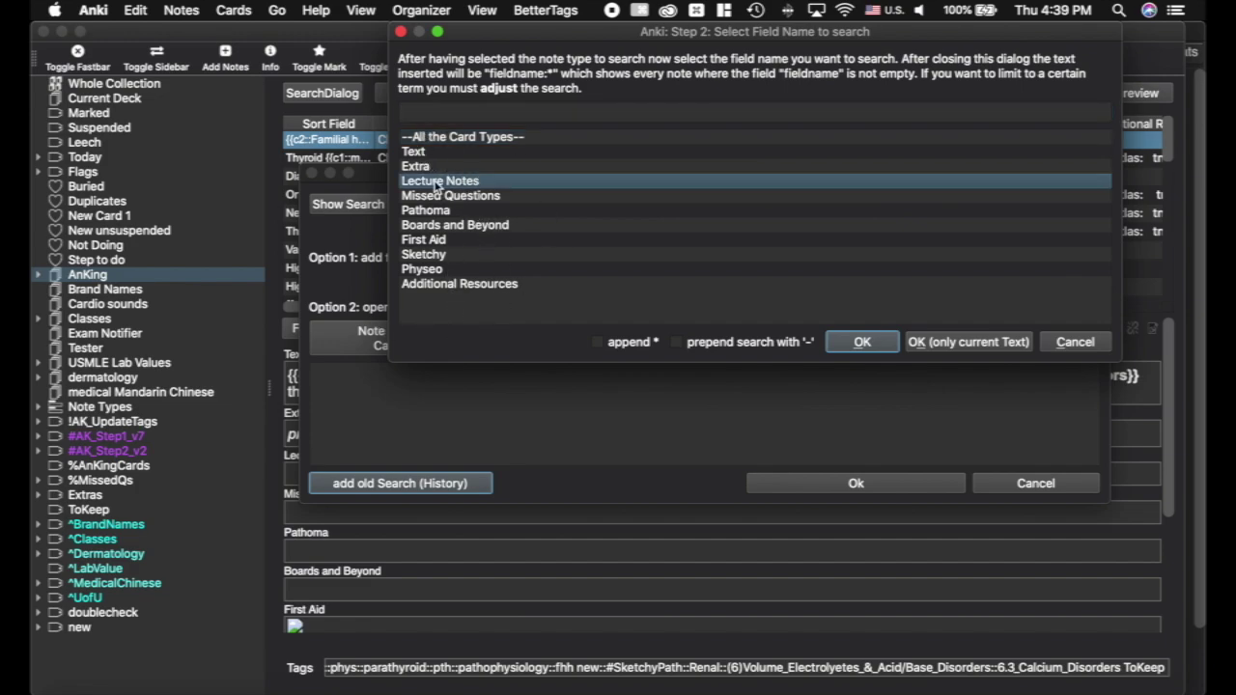
{"action": "left_click", "coordinate": [859, 341]}
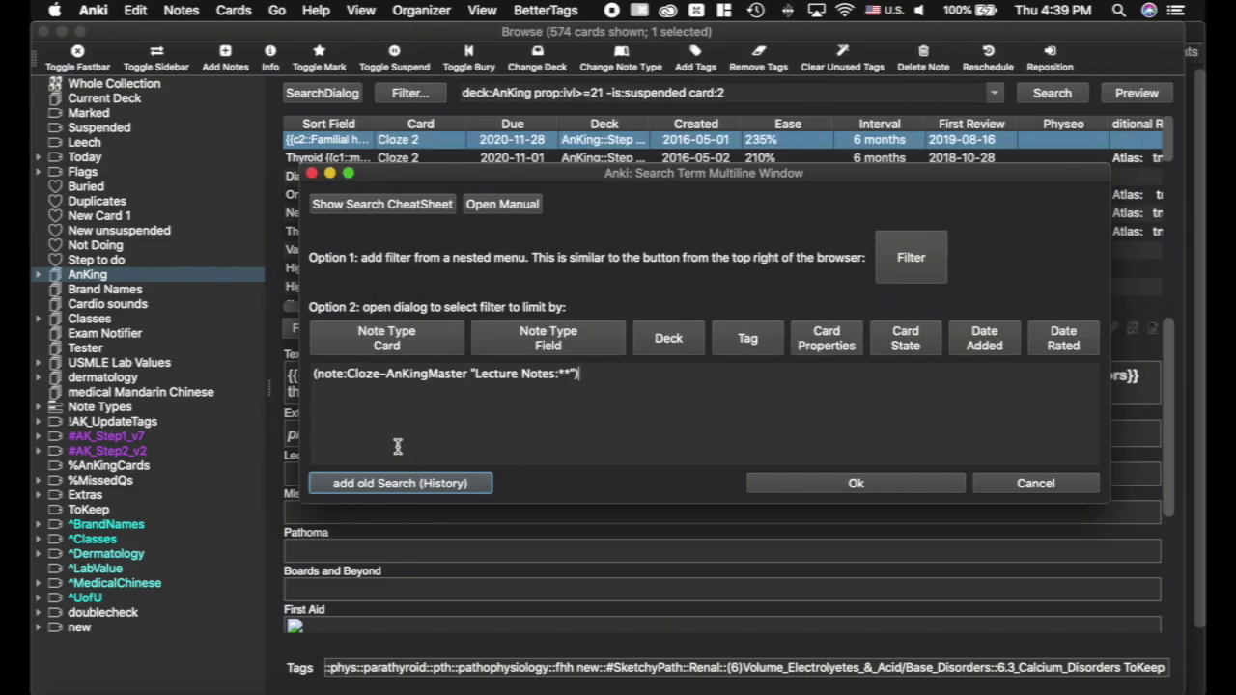
{"action": "left_click_drag", "start_coordinate": [571, 372], "coordinate": [559, 376]}
{"action": "type", "text": "*"}
{"action": "type", "text": "*"}
{"action": "left_click", "coordinate": [856, 483]}
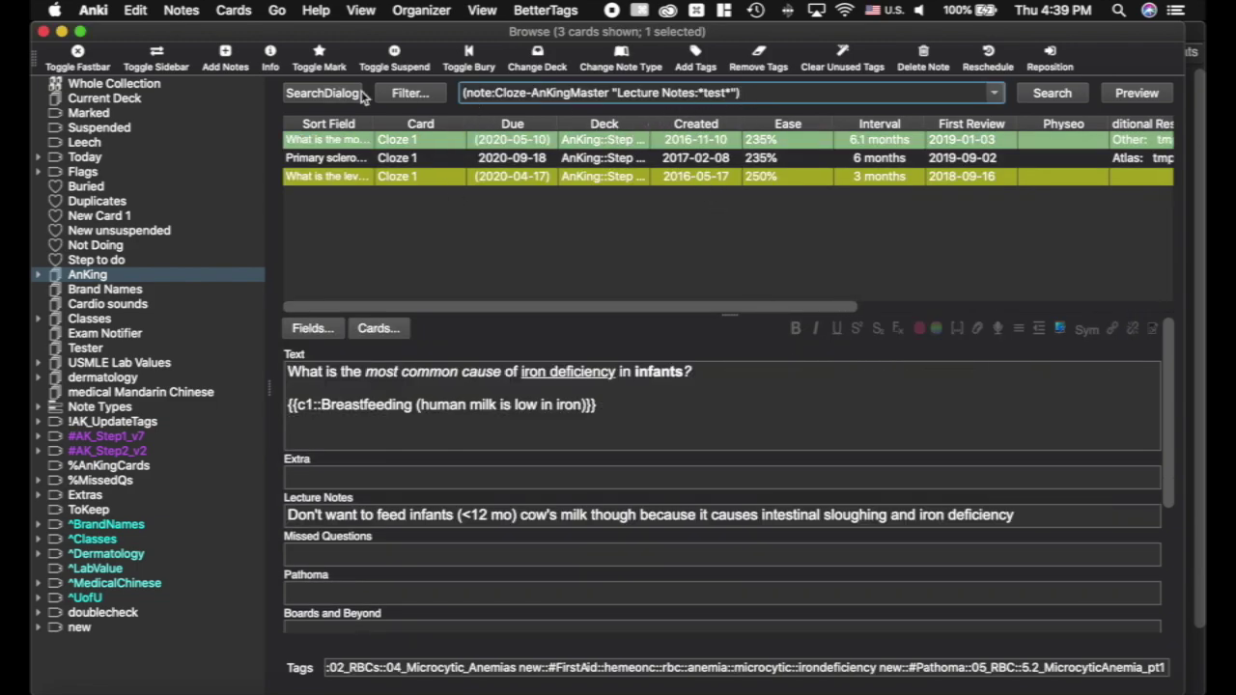
Replace the query with a Cloze-AnKingMaster search for a non-empty Missed Questions field.
{"action": "left_click", "coordinate": [329, 94]}
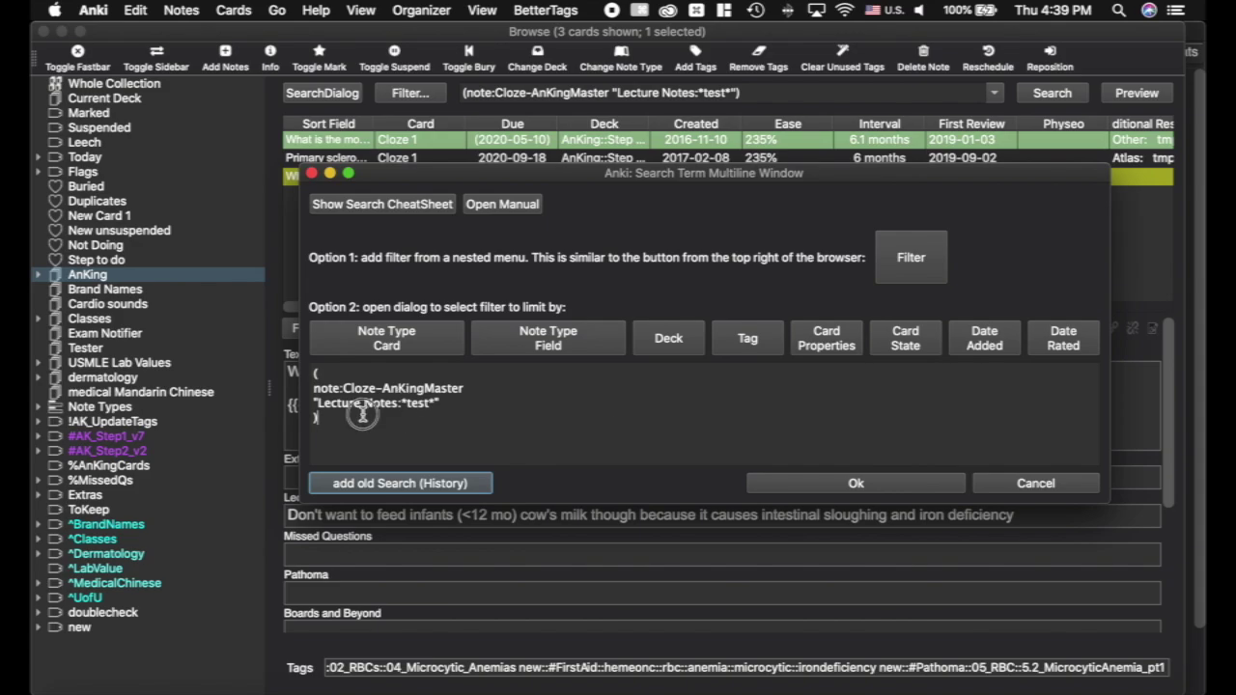
{"action": "left_click_drag", "start_coordinate": [324, 425], "coordinate": [295, 378]}
{"action": "key", "text": "BackSpace"}
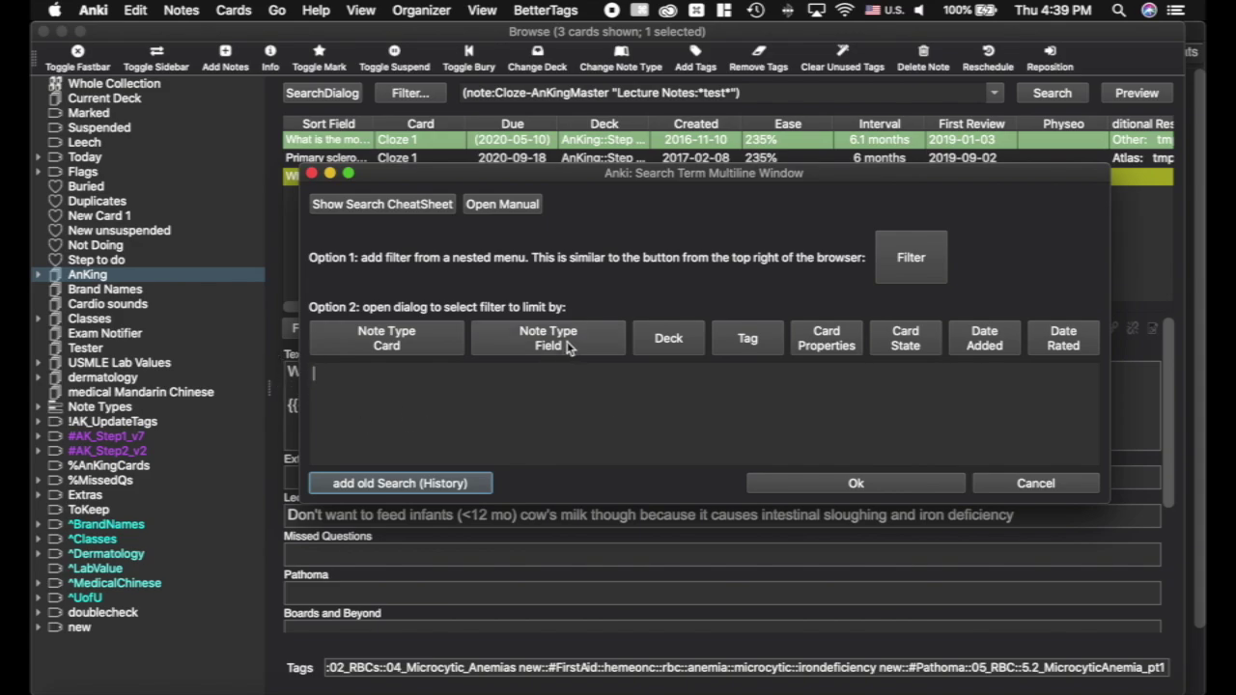
{"action": "left_click", "coordinate": [569, 348]}
{"action": "scroll", "coordinate": [531, 286], "scroll_direction": "down", "scroll_amount": 3}
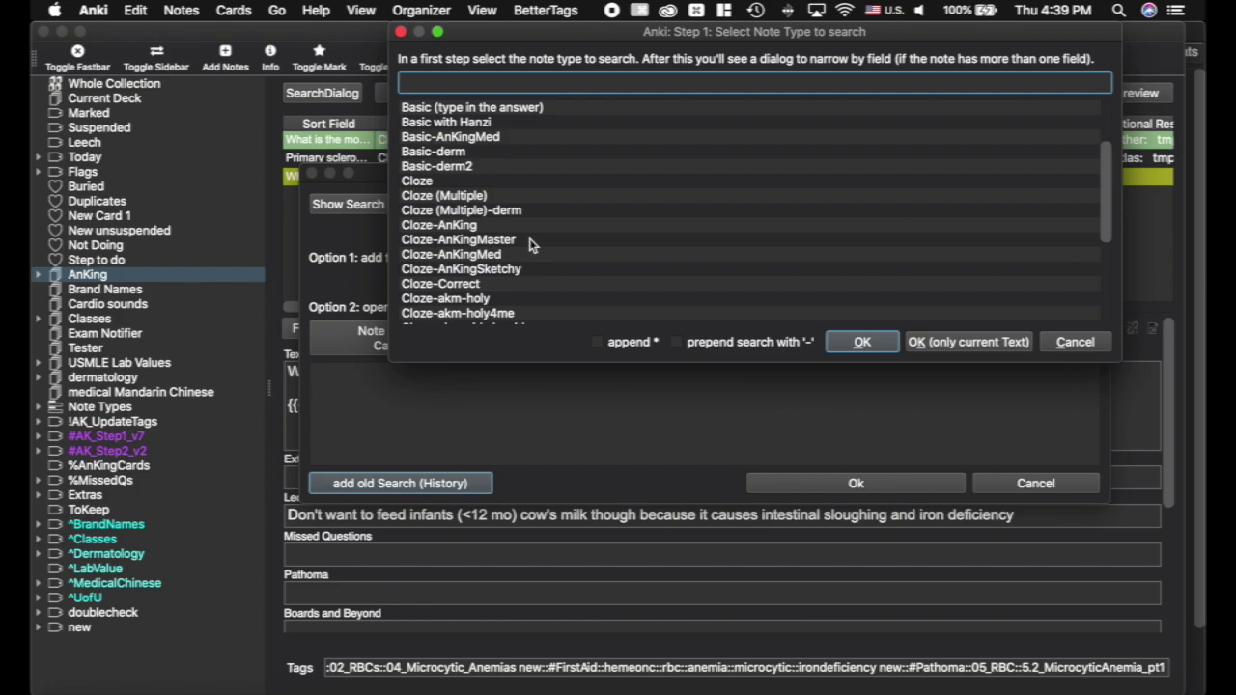
{"action": "left_click", "coordinate": [530, 243]}
{"action": "left_click", "coordinate": [866, 344]}
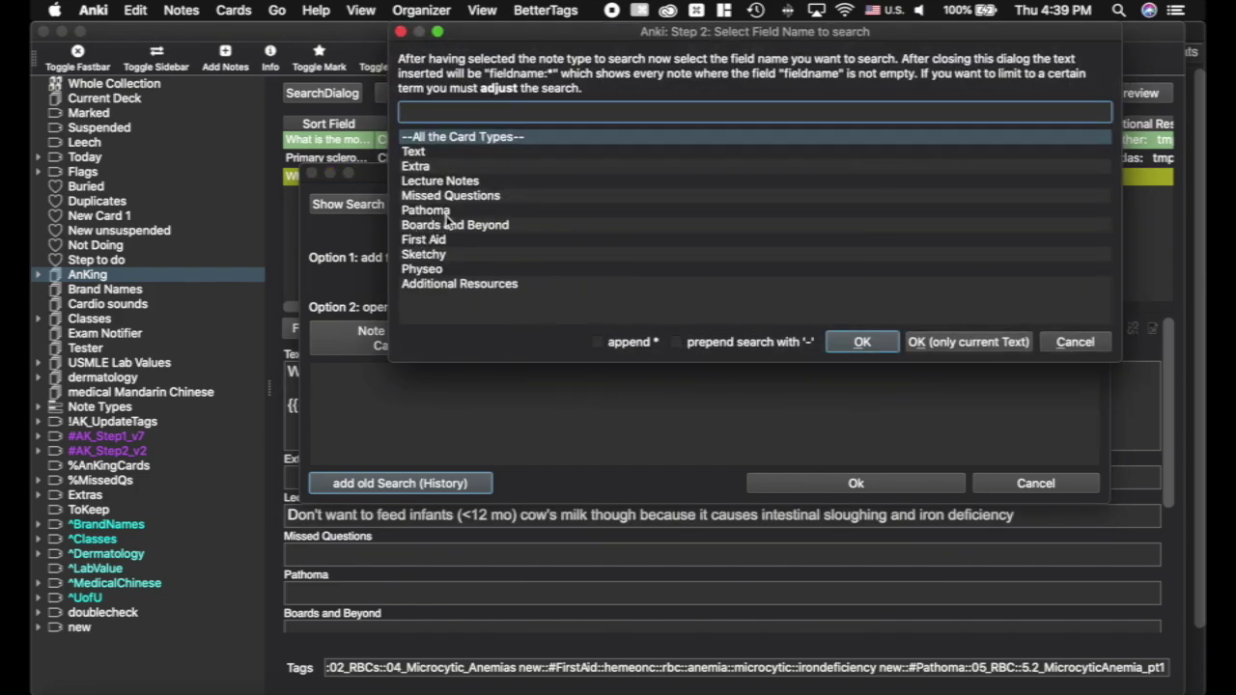
{"action": "left_click", "coordinate": [445, 196]}
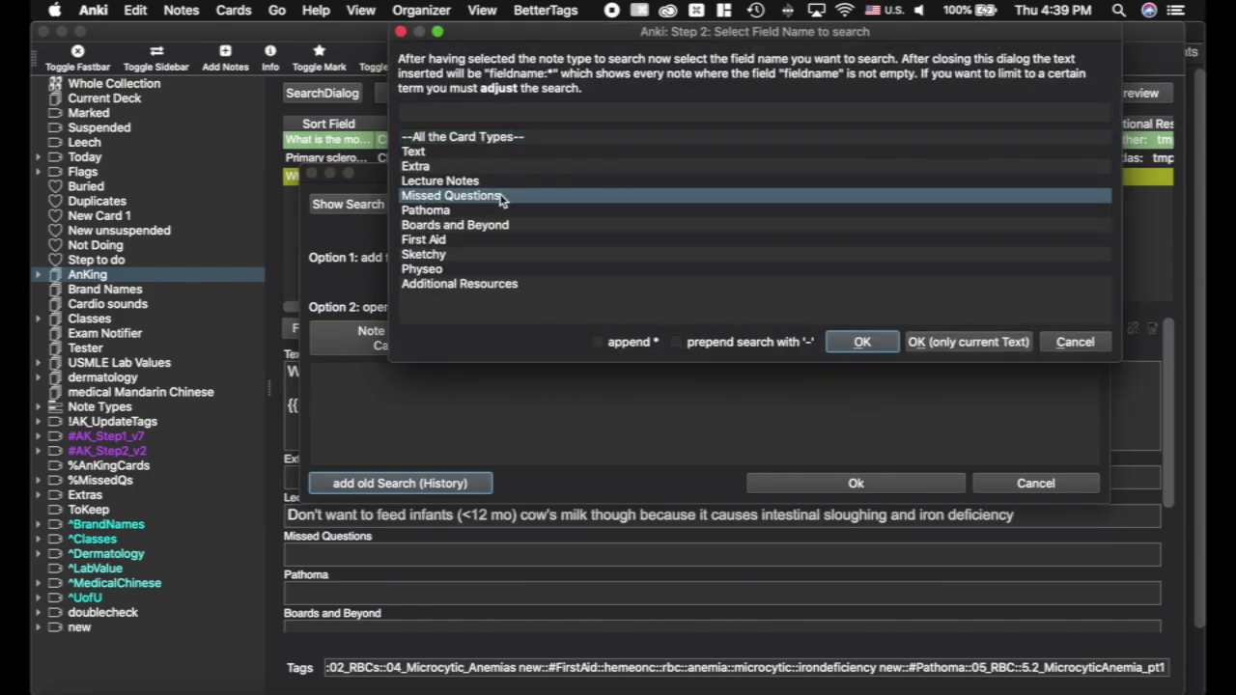
{"action": "left_click", "coordinate": [859, 342]}
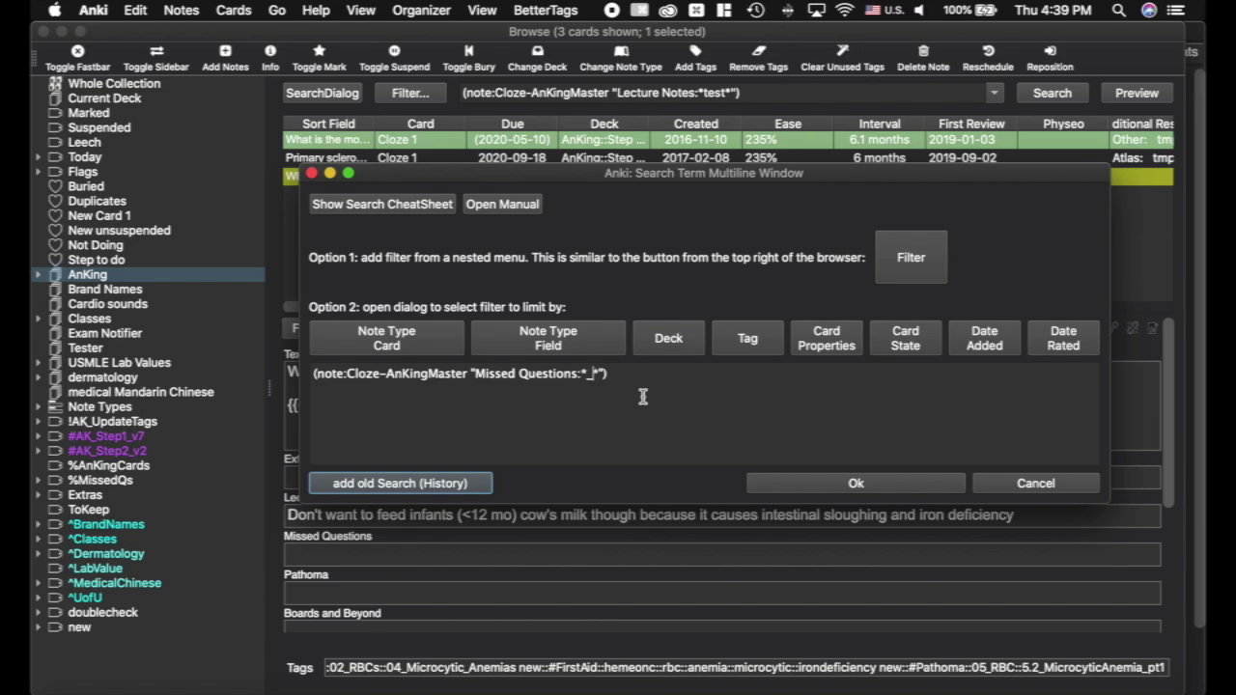
{"action": "left_click", "coordinate": [856, 482]}
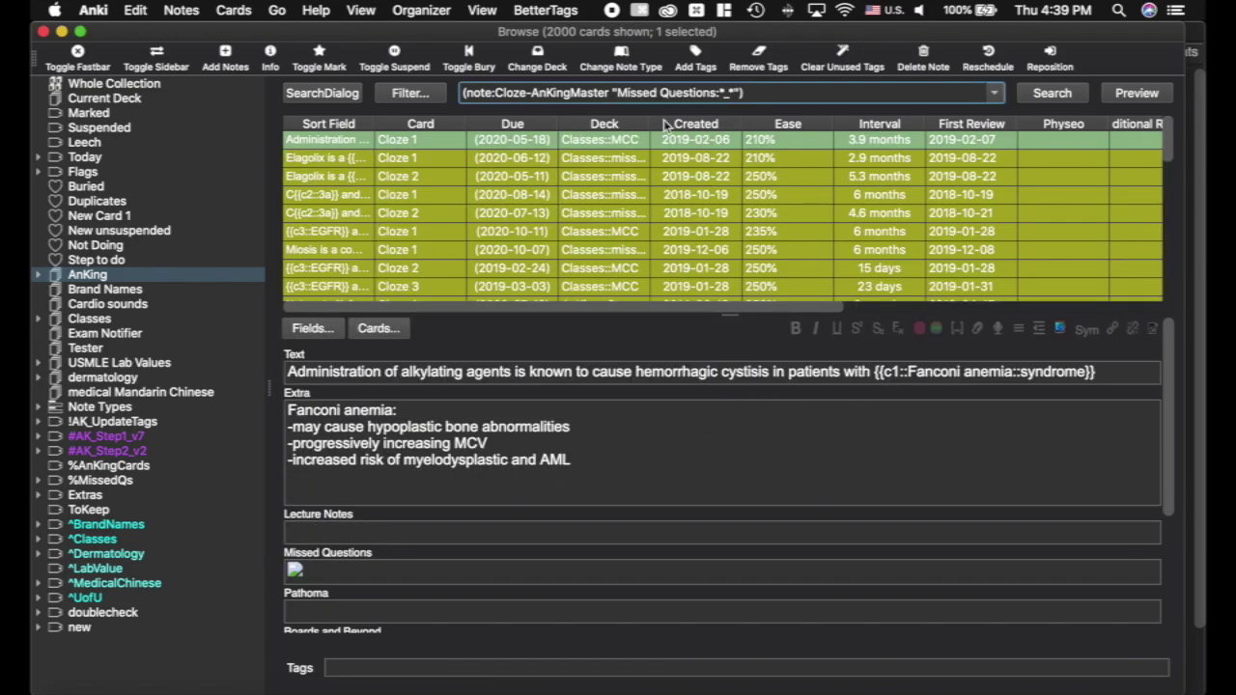
Open the African Sleeping Sickness card from the results, then empty the search box.
{"action": "scroll", "coordinate": [607, 182], "scroll_direction": "down", "scroll_amount": 3}
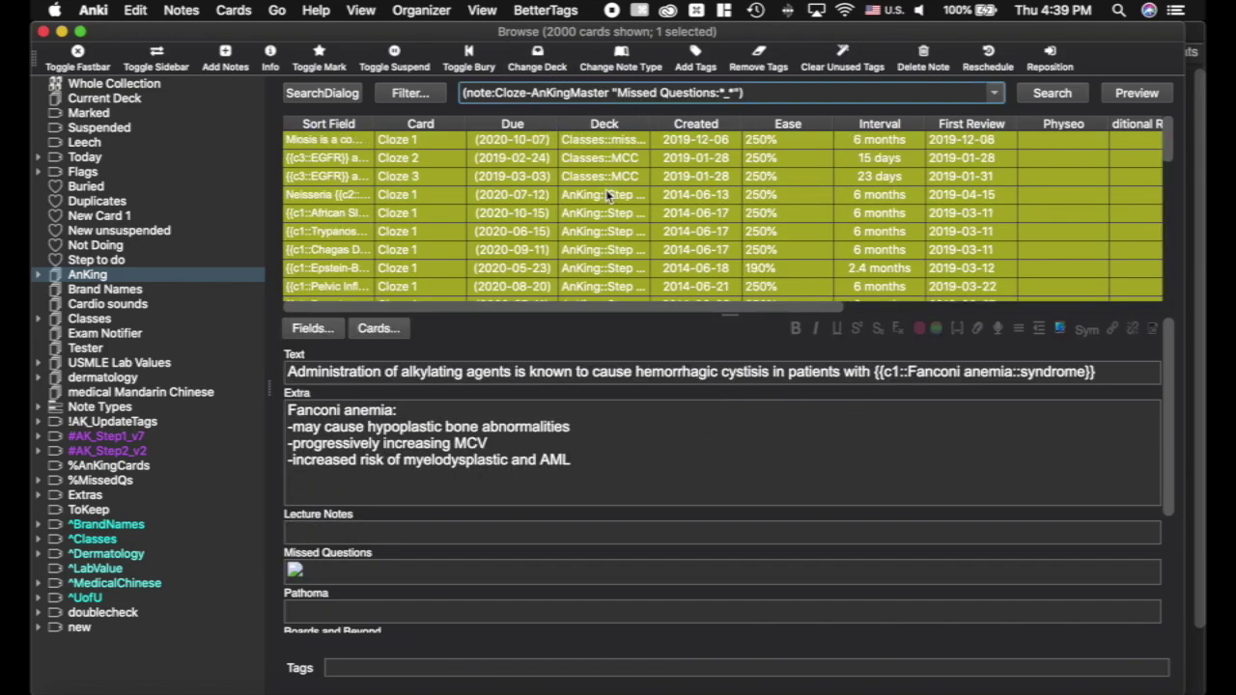
{"action": "scroll", "coordinate": [327, 565], "scroll_direction": "down", "scroll_amount": 3}
{"action": "left_click", "coordinate": [329, 454]}
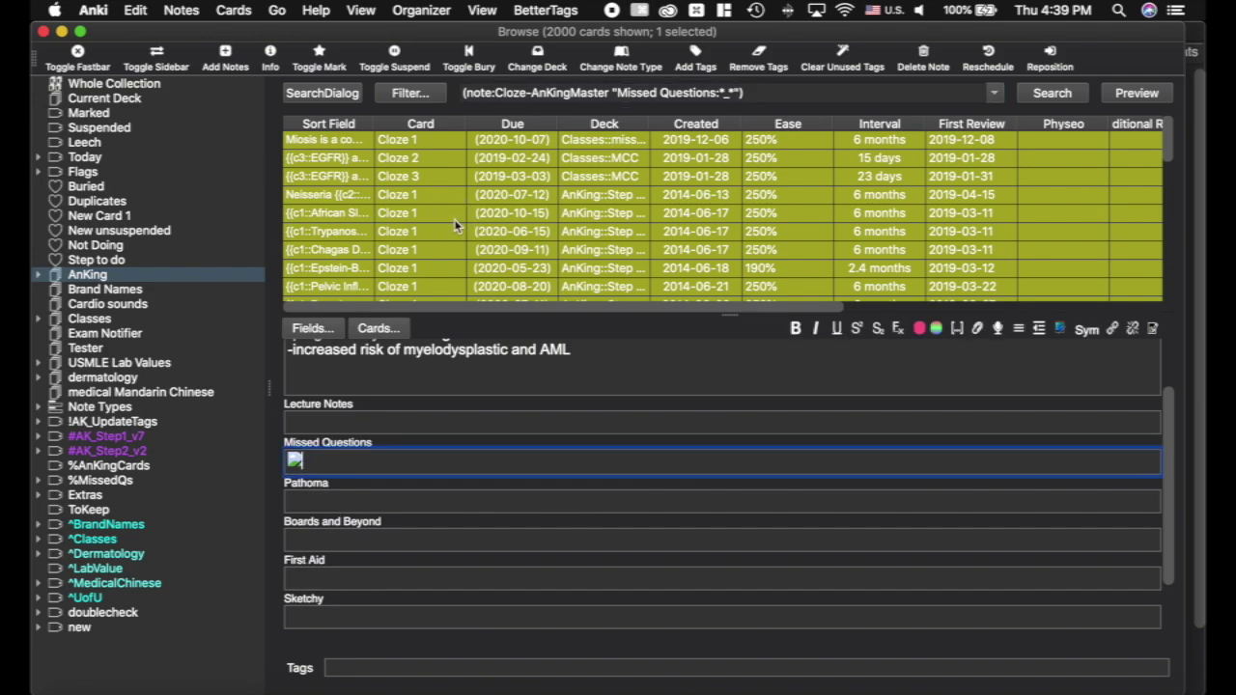
{"action": "key", "text": "ctrl+n"}
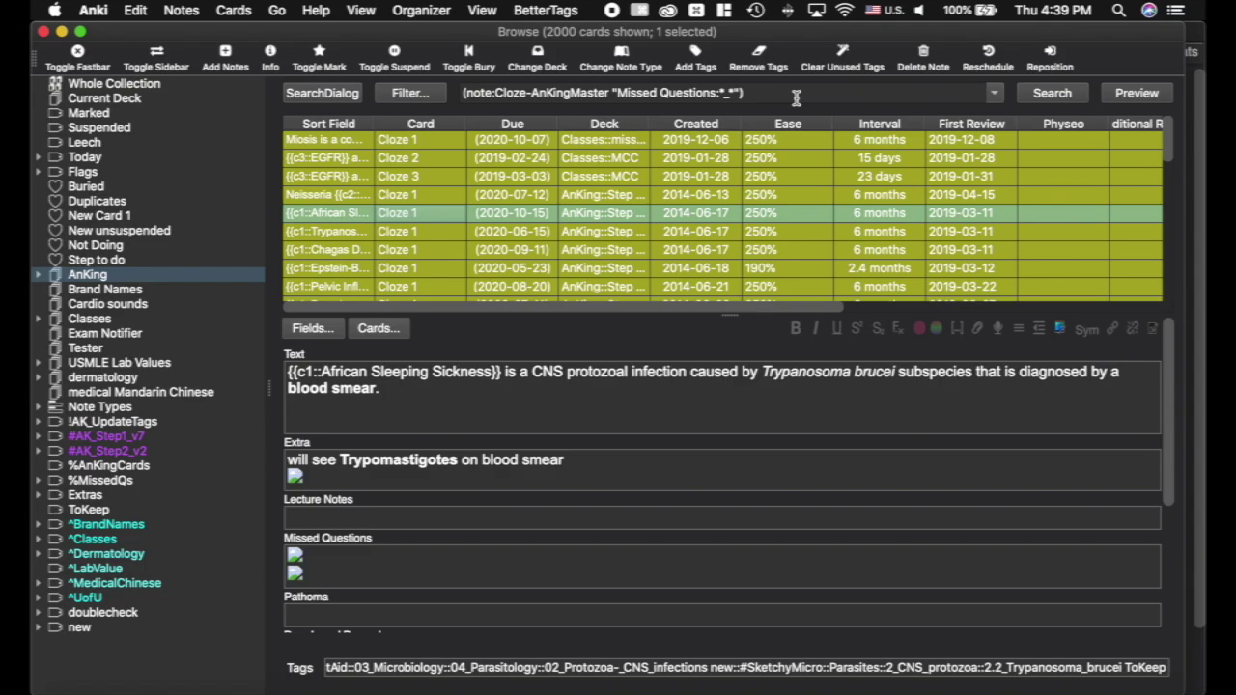
{"action": "left_click", "coordinate": [796, 96]}
{"action": "key", "text": "super+a"}
{"action": "key", "text": "BackSpace"}
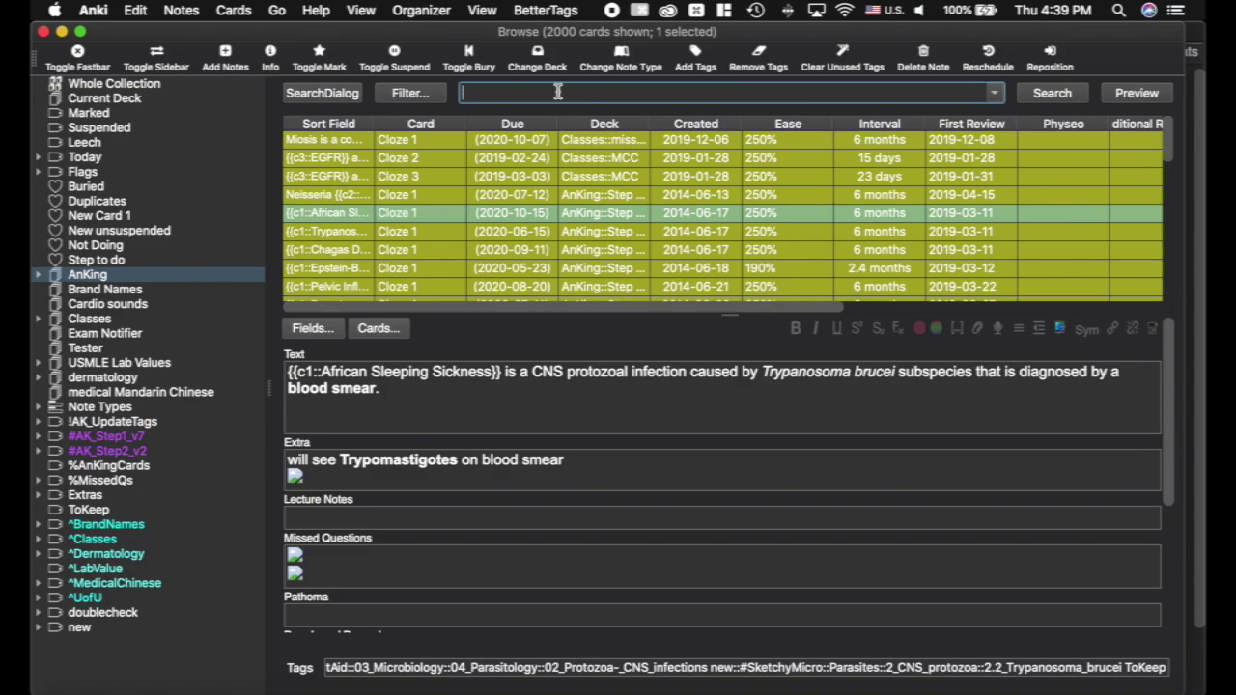
Filter the browser to cards added today (added:1), which returns nothing.
{"action": "left_click", "coordinate": [424, 95]}
{"action": "mouse_move", "coordinate": [483, 141]}
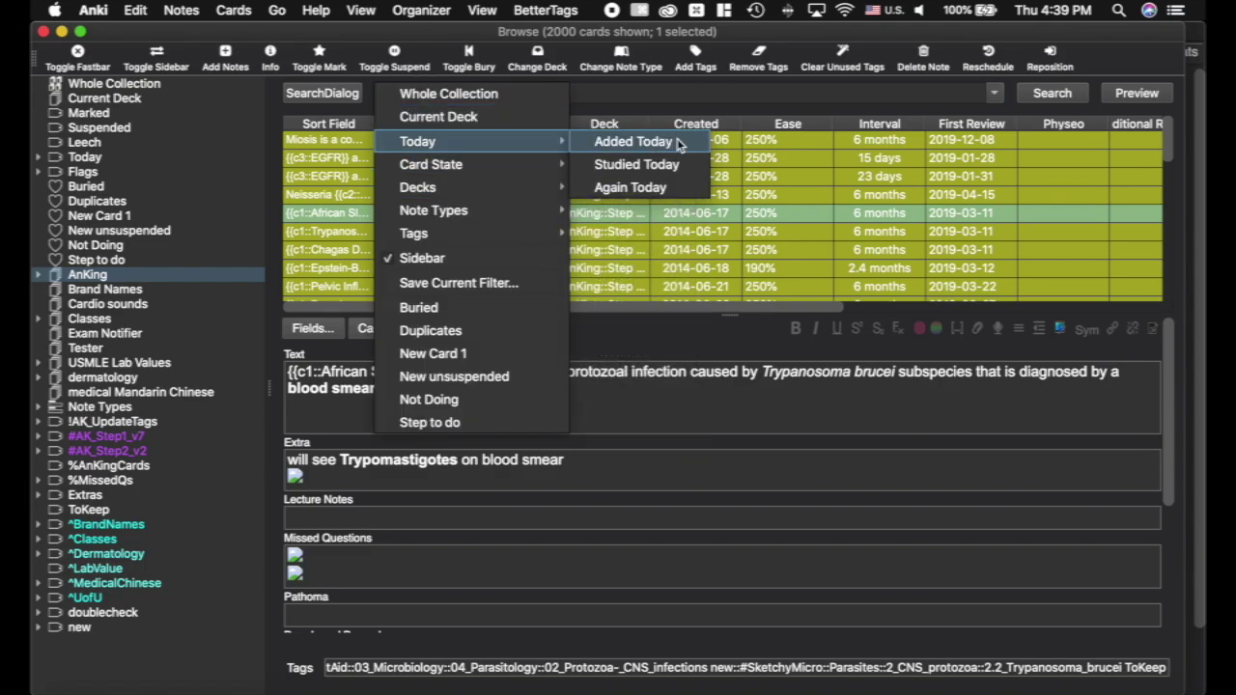
{"action": "left_click", "coordinate": [679, 143]}
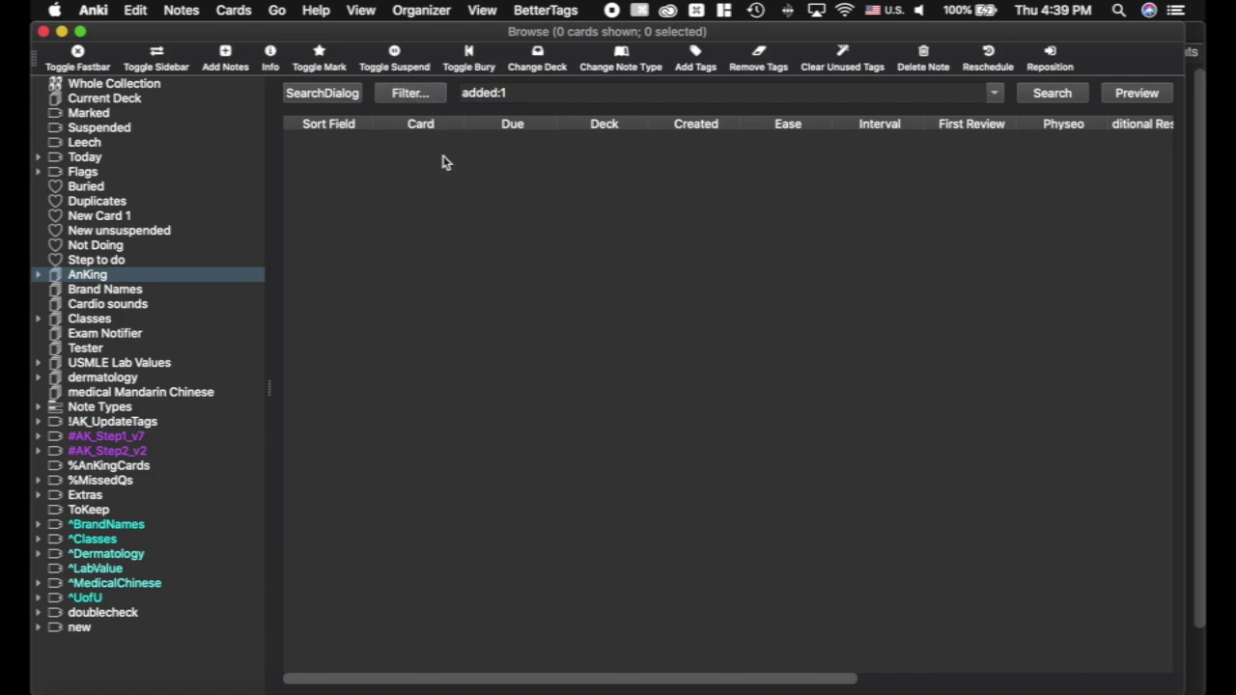
Filter the browser to the Brand Names deck, listing 331 cards.
{"action": "left_click", "coordinate": [409, 93]}
{"action": "mouse_move", "coordinate": [447, 187]}
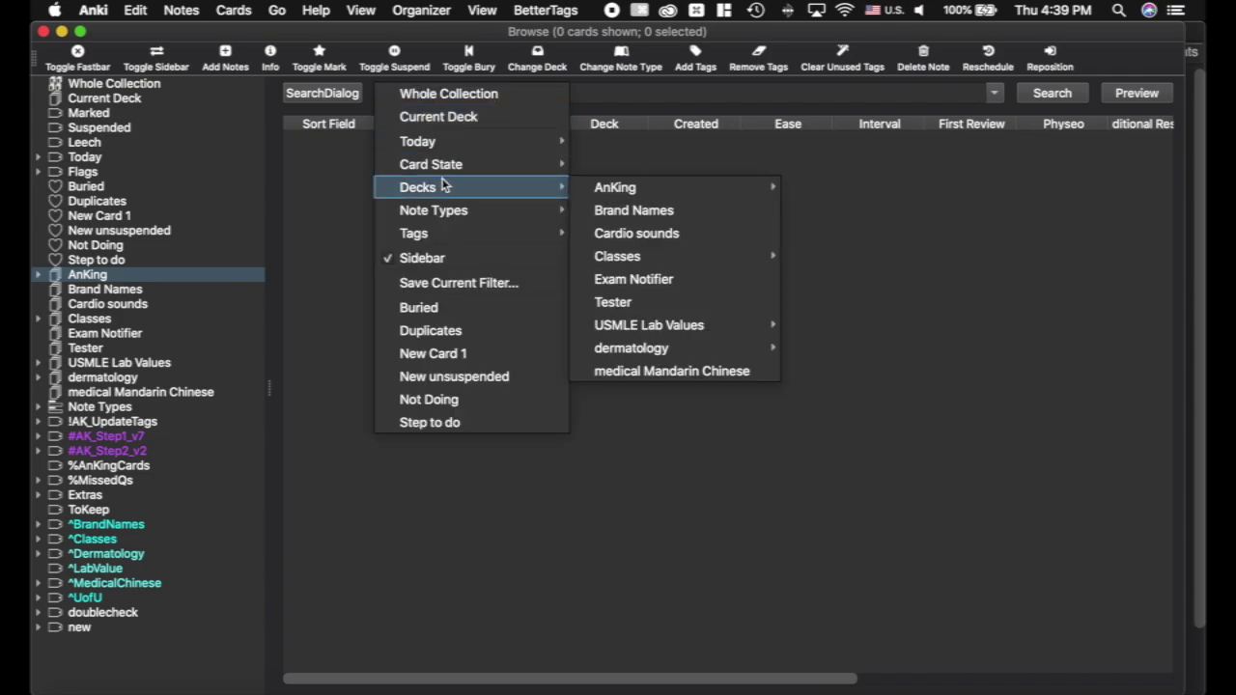
{"action": "left_click", "coordinate": [674, 214]}
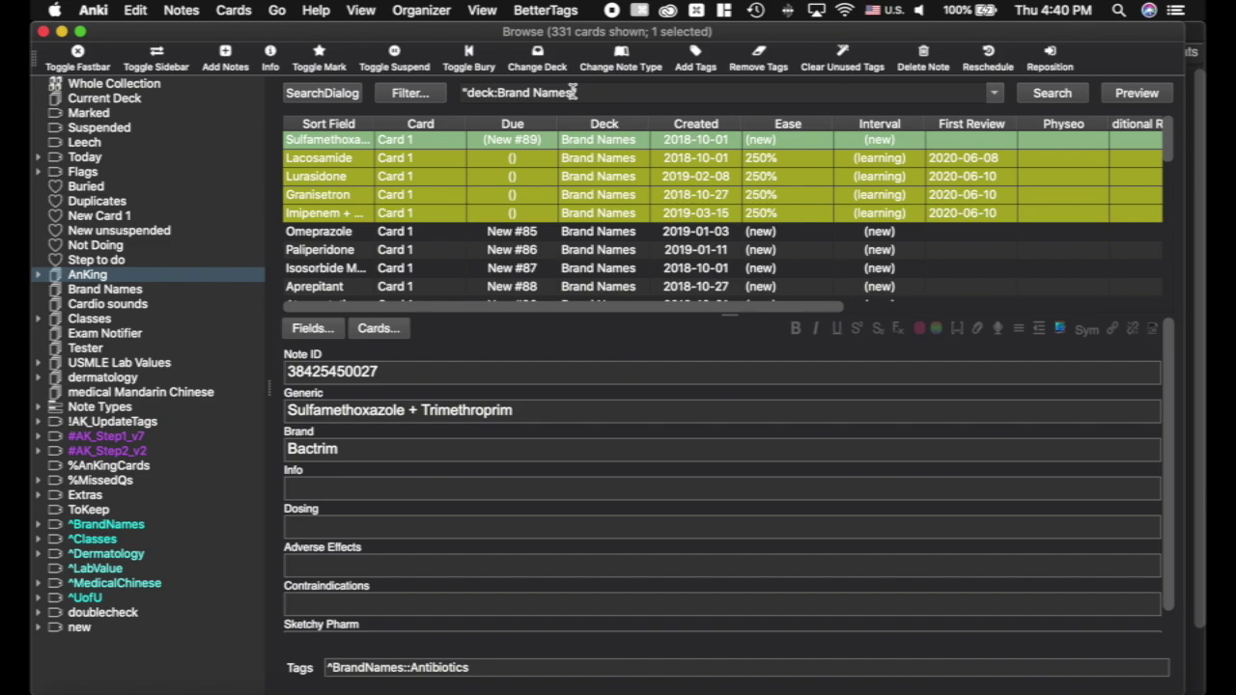
Open the multiline search window and add an is:new card-state condition.
{"action": "left_click", "coordinate": [329, 94]}
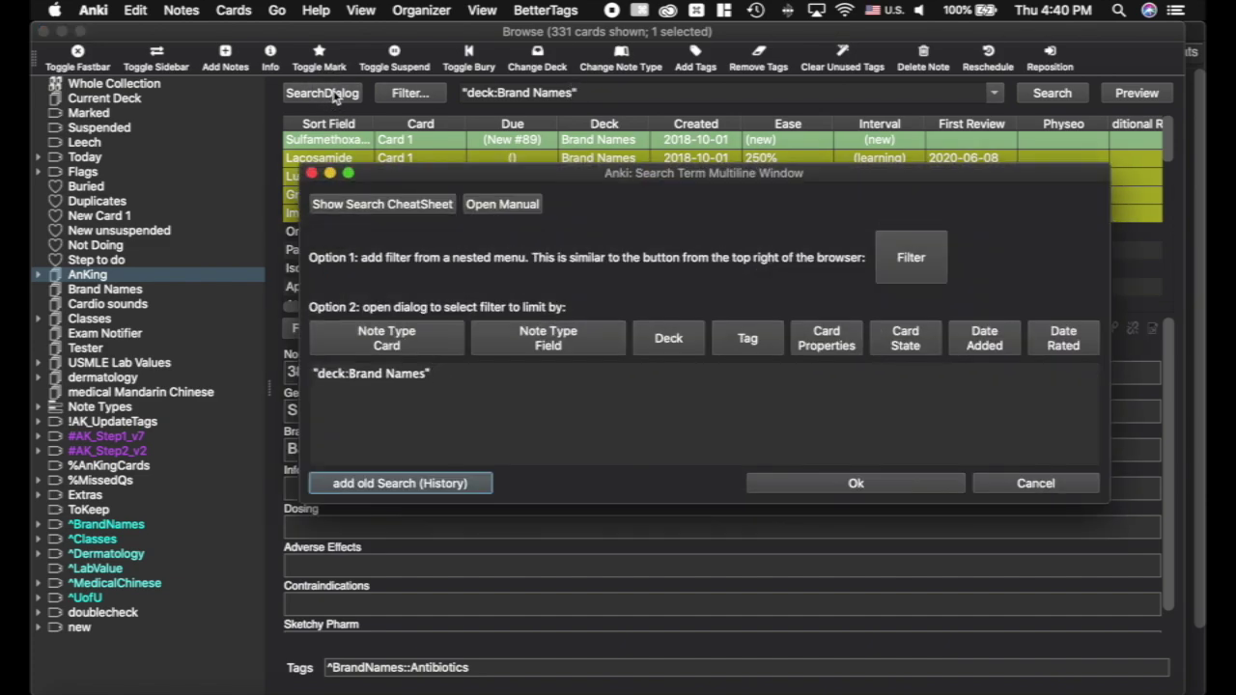
{"action": "left_click", "coordinate": [924, 262]}
{"action": "mouse_move", "coordinate": [934, 298]}
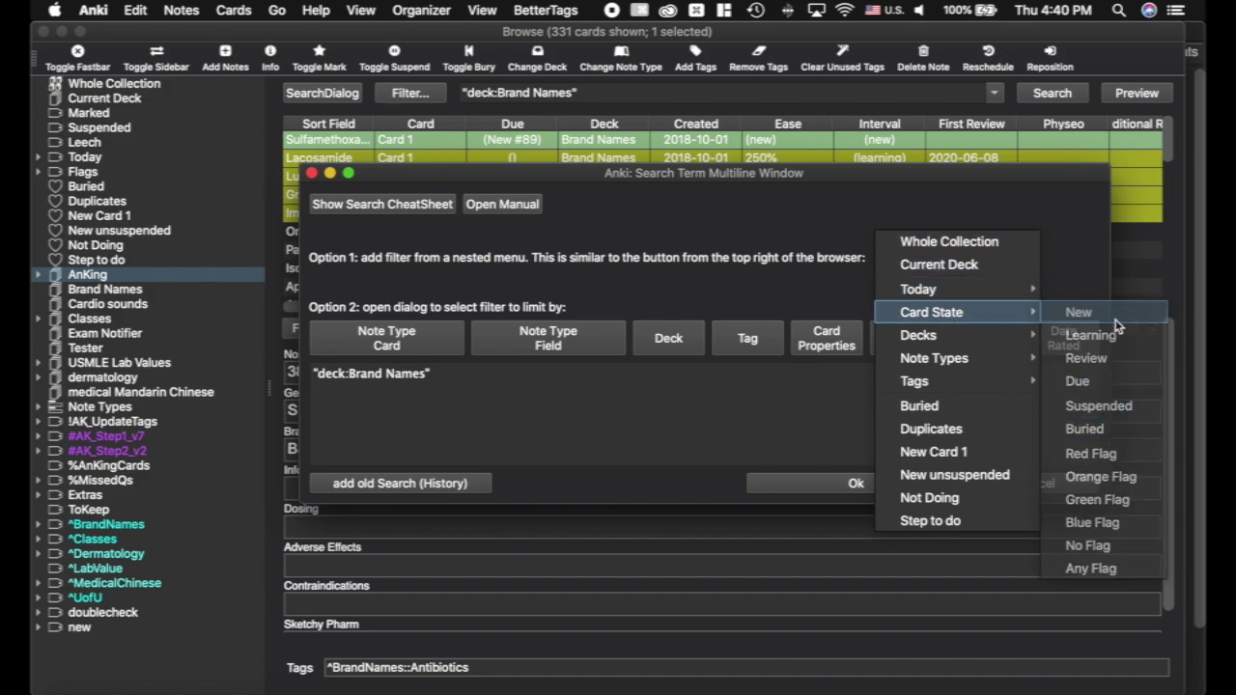
{"action": "left_click", "coordinate": [1117, 323]}
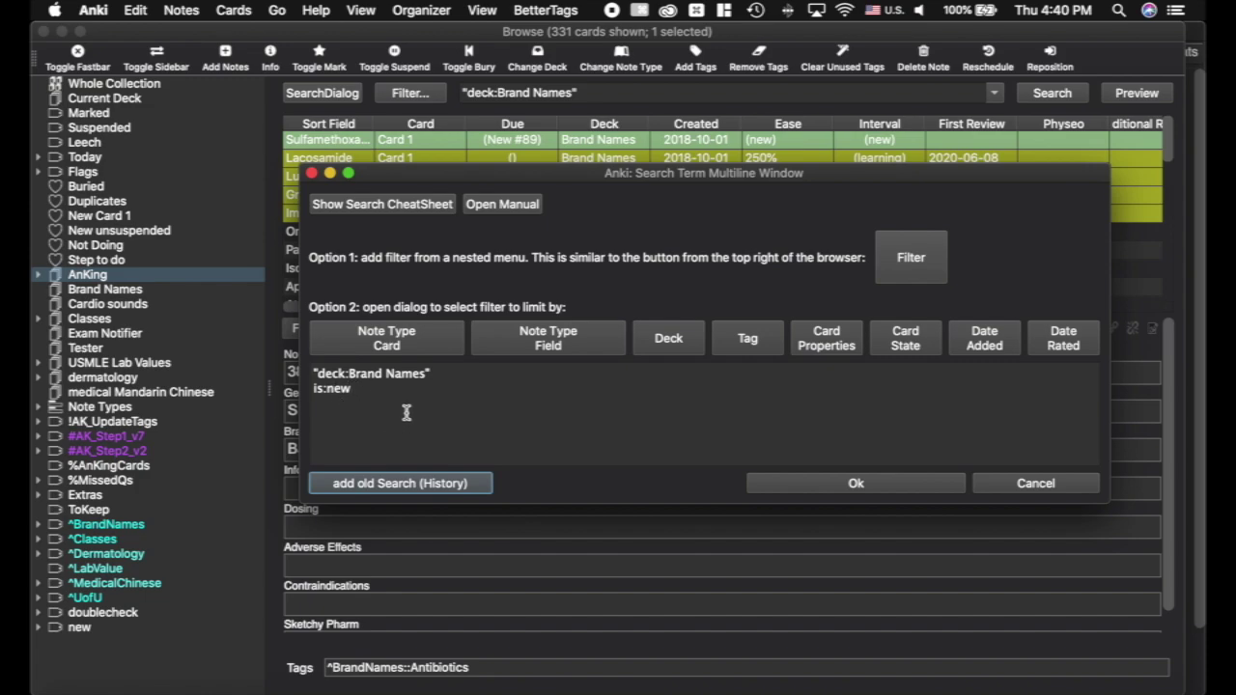
Insert a line reading 'or' after the deck:Brand Names line, followed by an empty line.
{"action": "left_click_drag", "start_coordinate": [315, 388], "coordinate": [300, 365]}
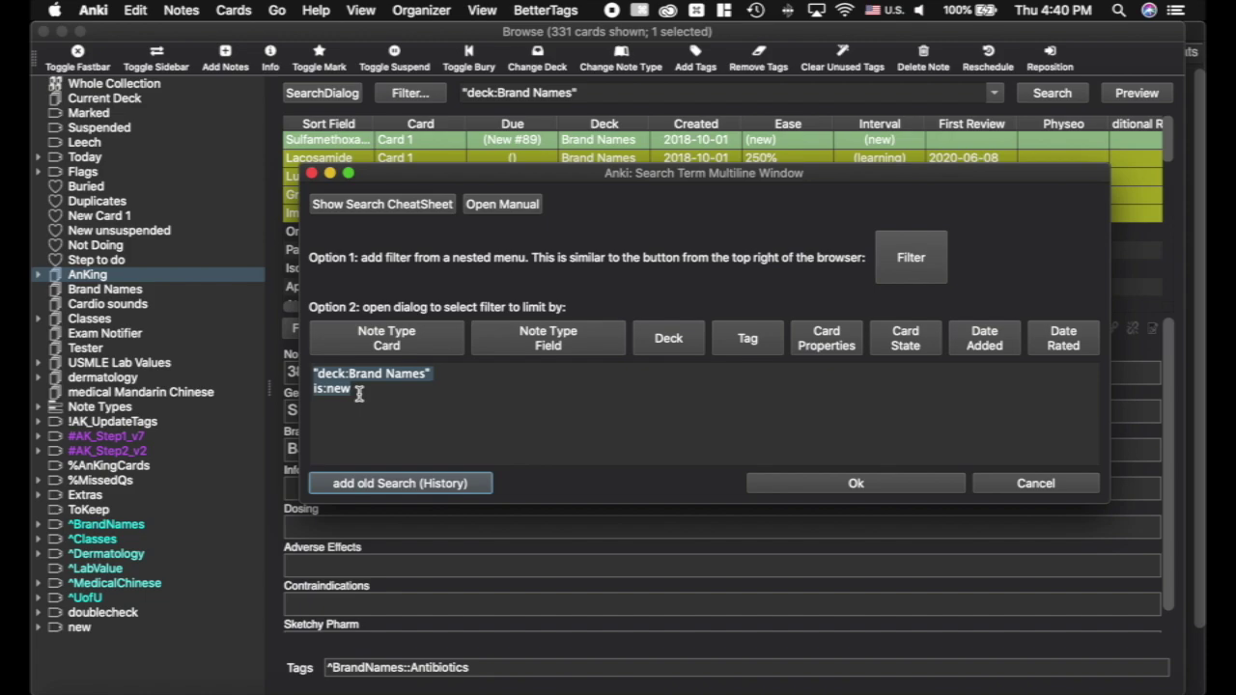
{"action": "left_click", "coordinate": [316, 377]}
{"action": "left_click", "coordinate": [432, 376]}
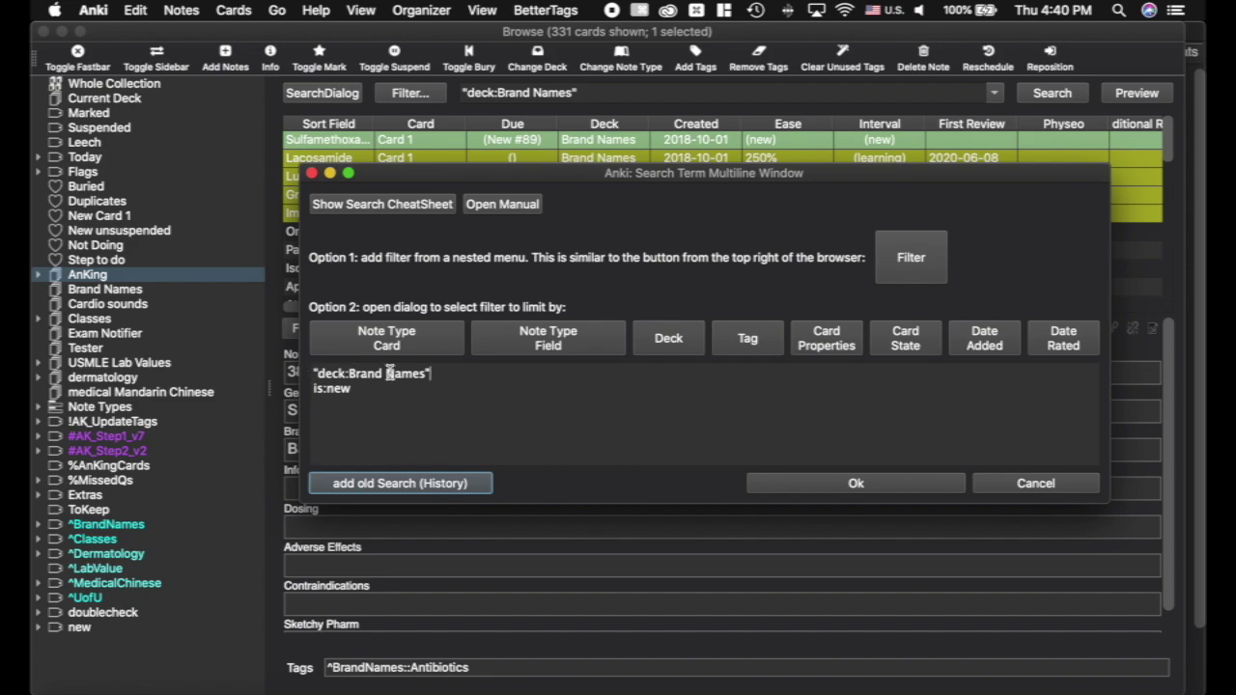
{"action": "key", "text": "Return"}
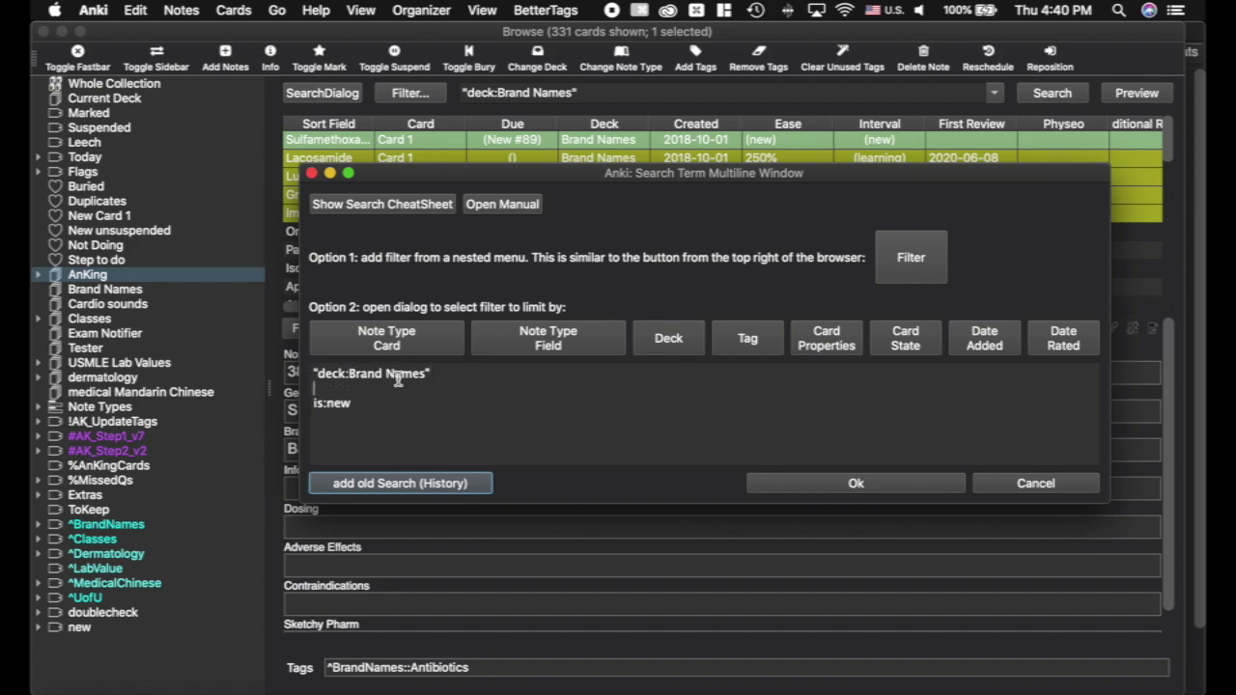
{"action": "type", "text": "or"}
{"action": "key", "text": "Return"}
Add a deck condition for AnKing::AnKing card types to the query.
{"action": "left_click", "coordinate": [682, 350]}
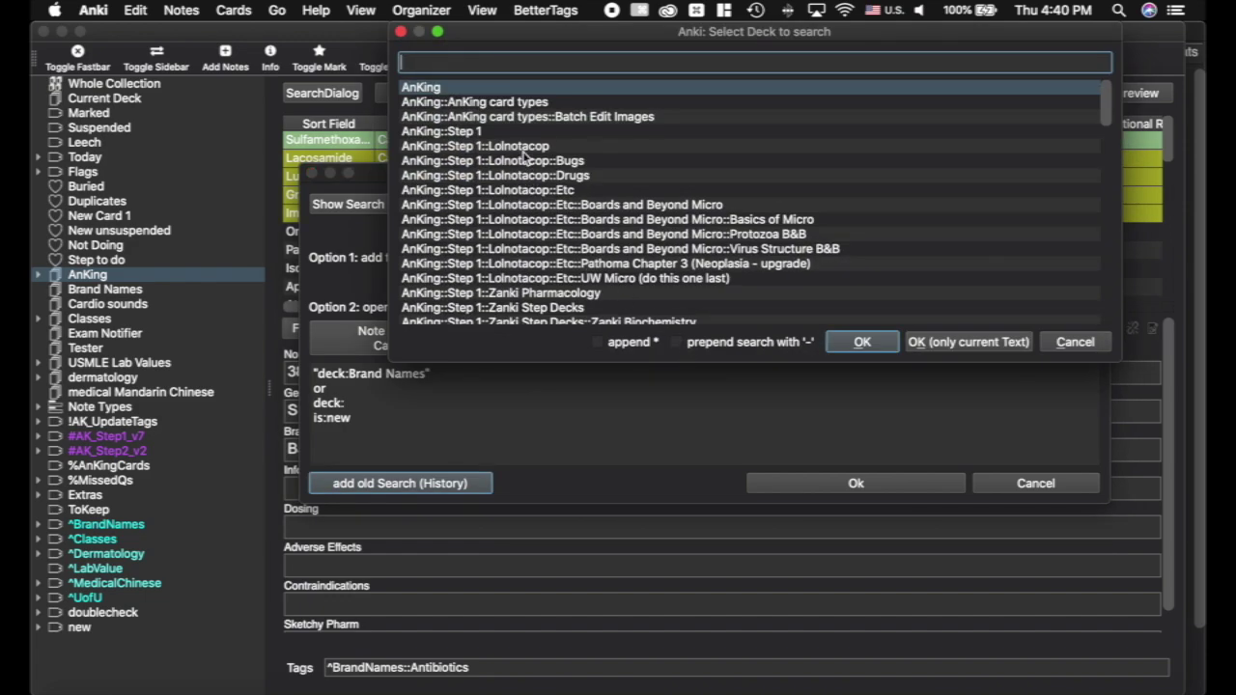
{"action": "left_click", "coordinate": [537, 103]}
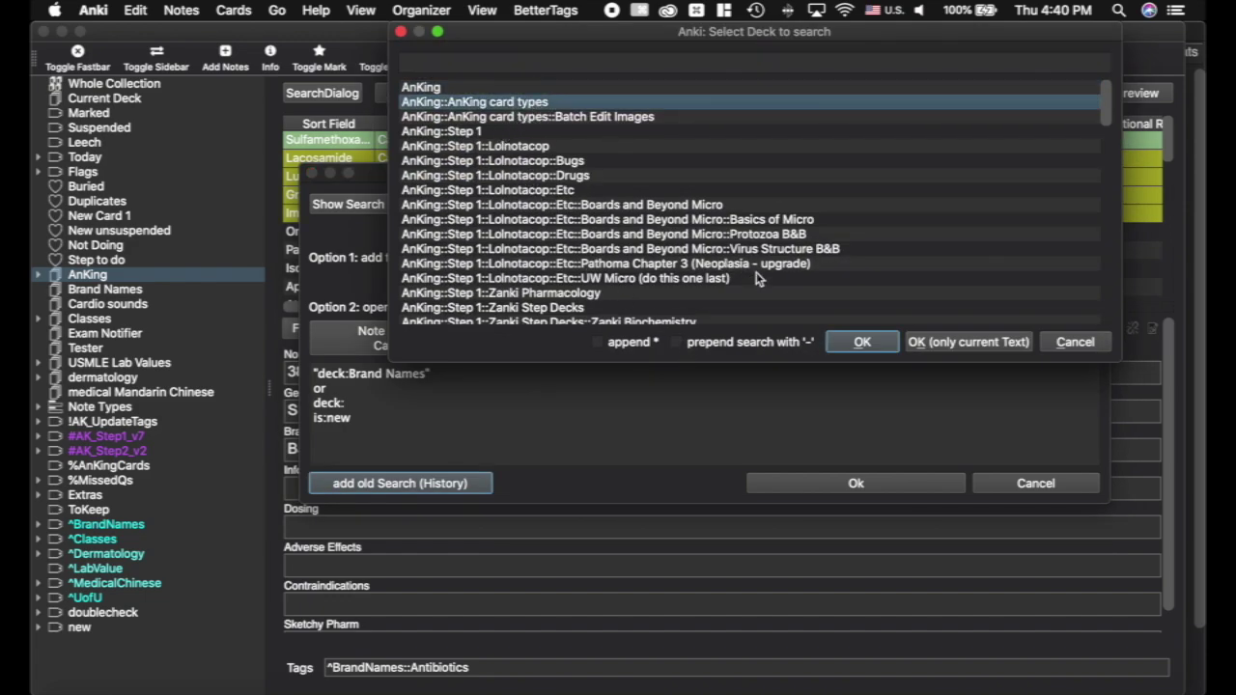
{"action": "left_click", "coordinate": [888, 351]}
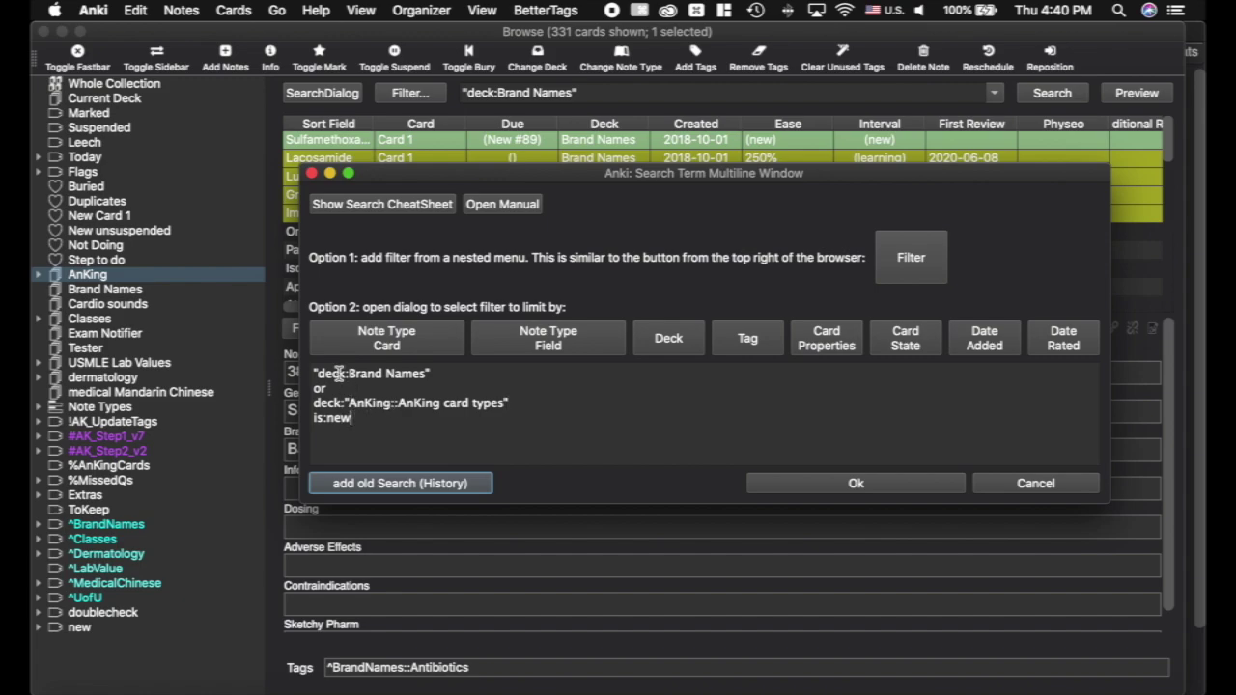
Group the two deck lines in parentheses, run the query for 258 cards, then clear the search box.
{"action": "left_click", "coordinate": [532, 400]}
{"action": "left_click", "coordinate": [313, 373]}
{"action": "type", "text": "("}
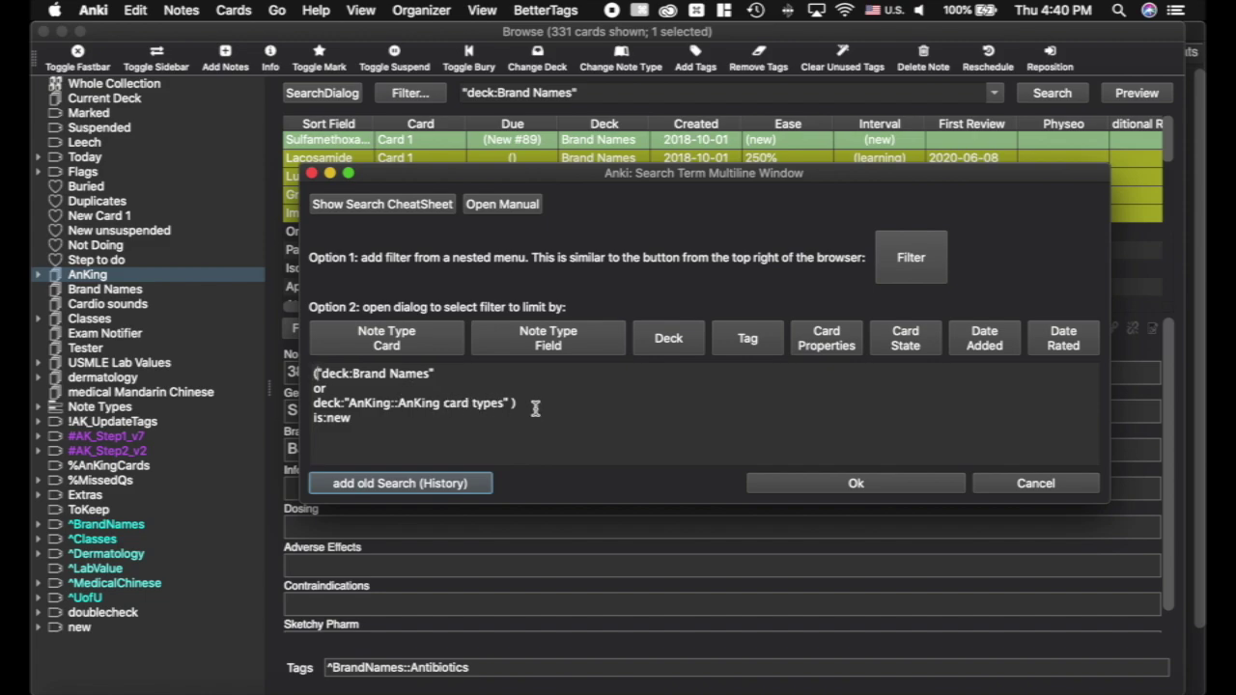
{"action": "left_click_drag", "start_coordinate": [535, 409], "coordinate": [314, 373]}
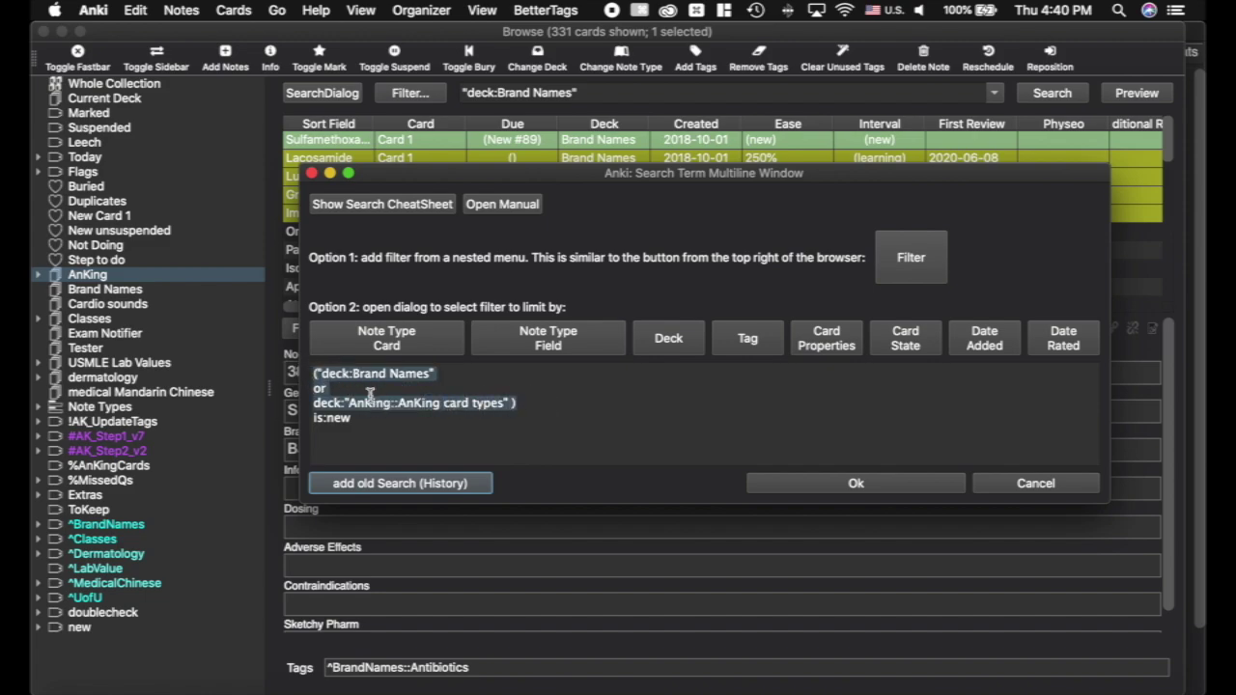
{"action": "left_click_drag", "start_coordinate": [354, 420], "coordinate": [310, 420]}
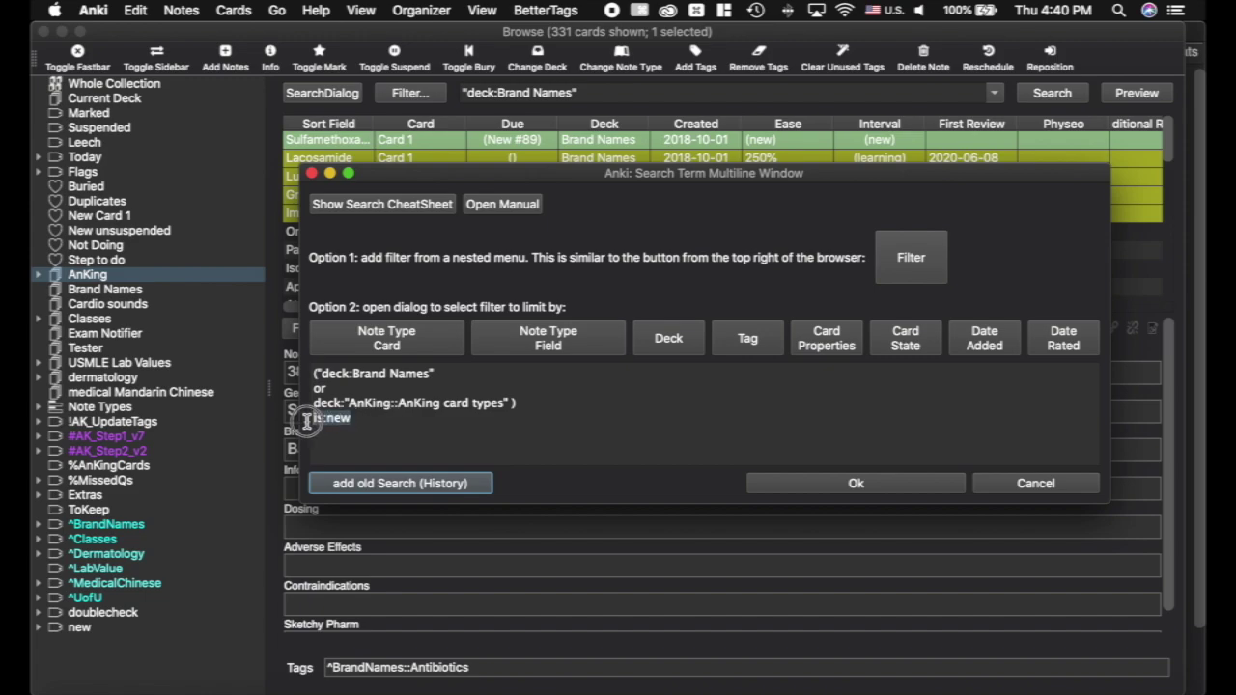
{"action": "left_click", "coordinate": [555, 425]}
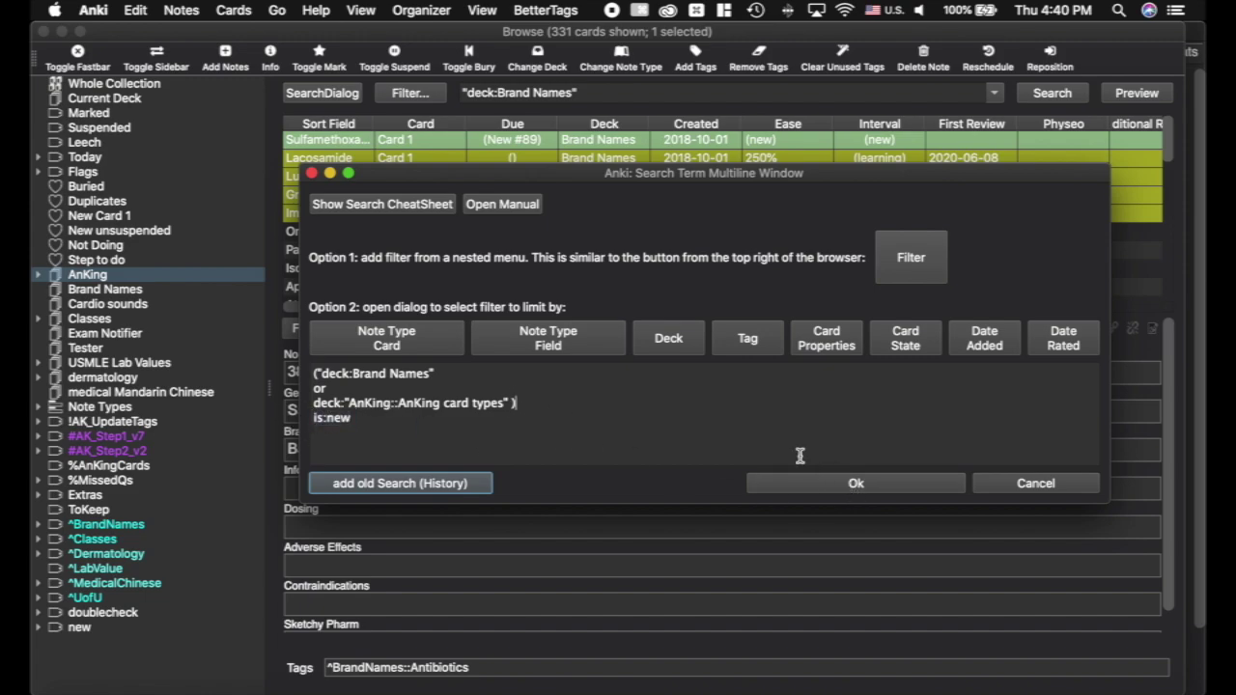
{"action": "left_click", "coordinate": [846, 485]}
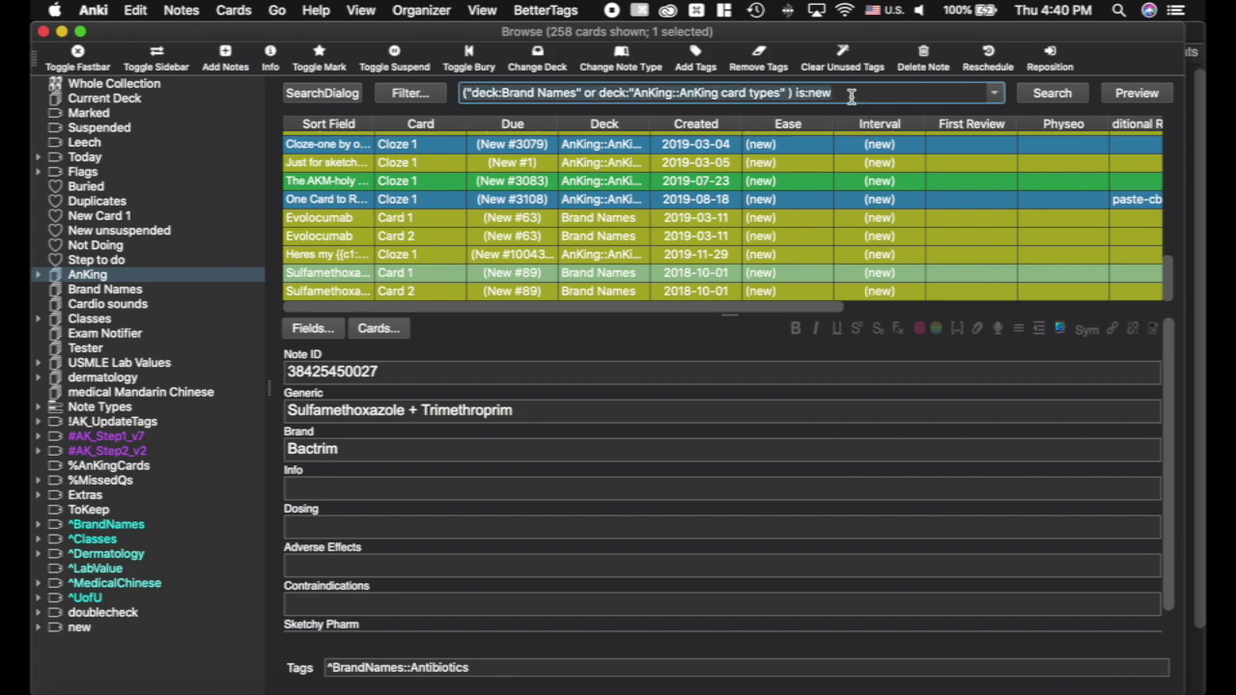
{"action": "key", "text": "super+a"}
{"action": "key", "text": "BackSpace"}
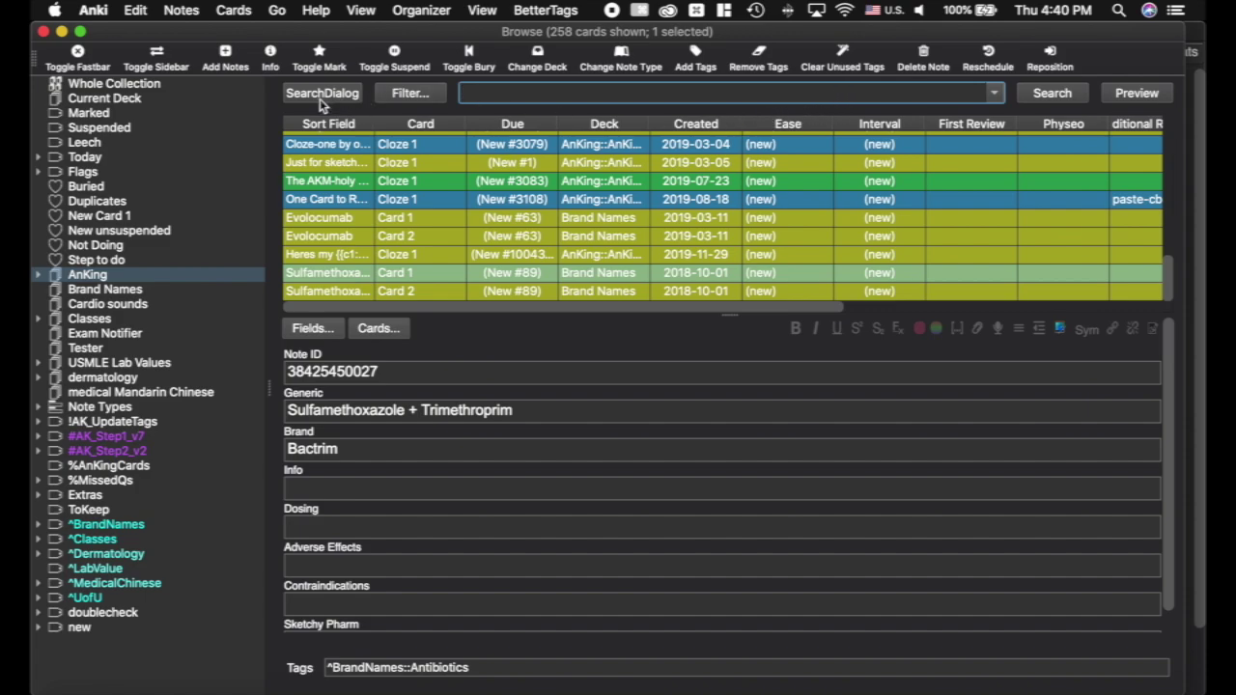
Reopen the multiline search window, view the syntax cheat sheet, and dismiss the field: picker.
{"action": "left_click", "coordinate": [320, 96]}
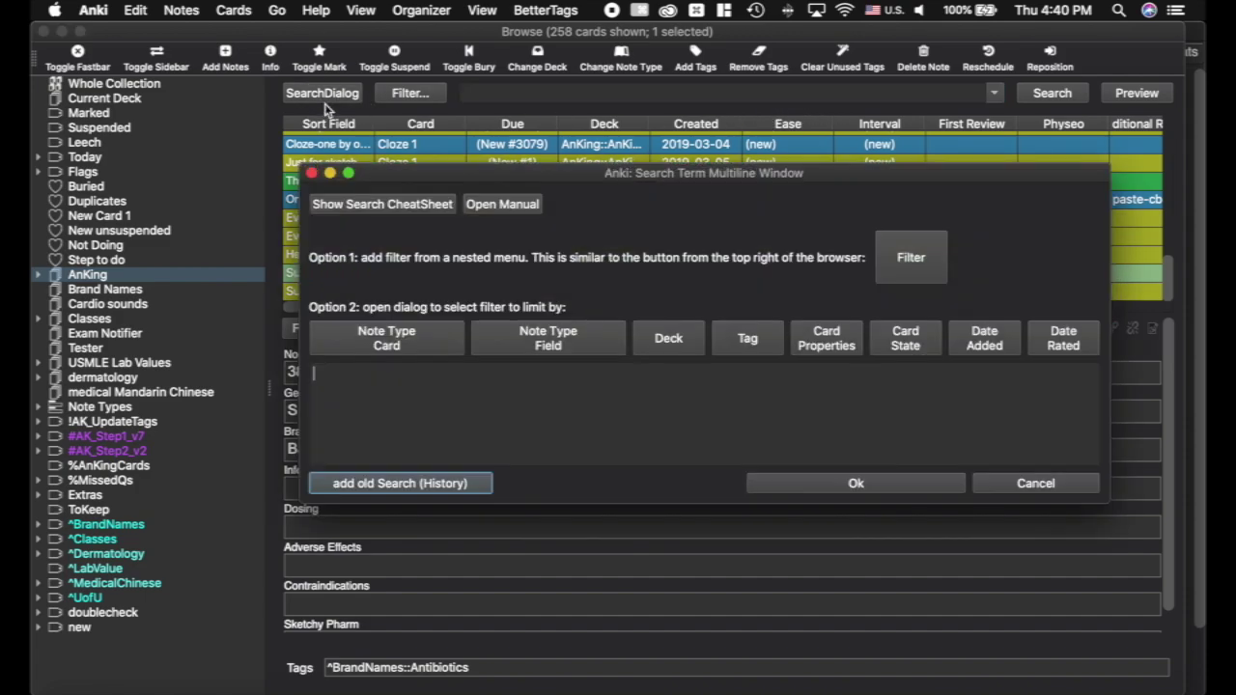
{"action": "left_click", "coordinate": [403, 206]}
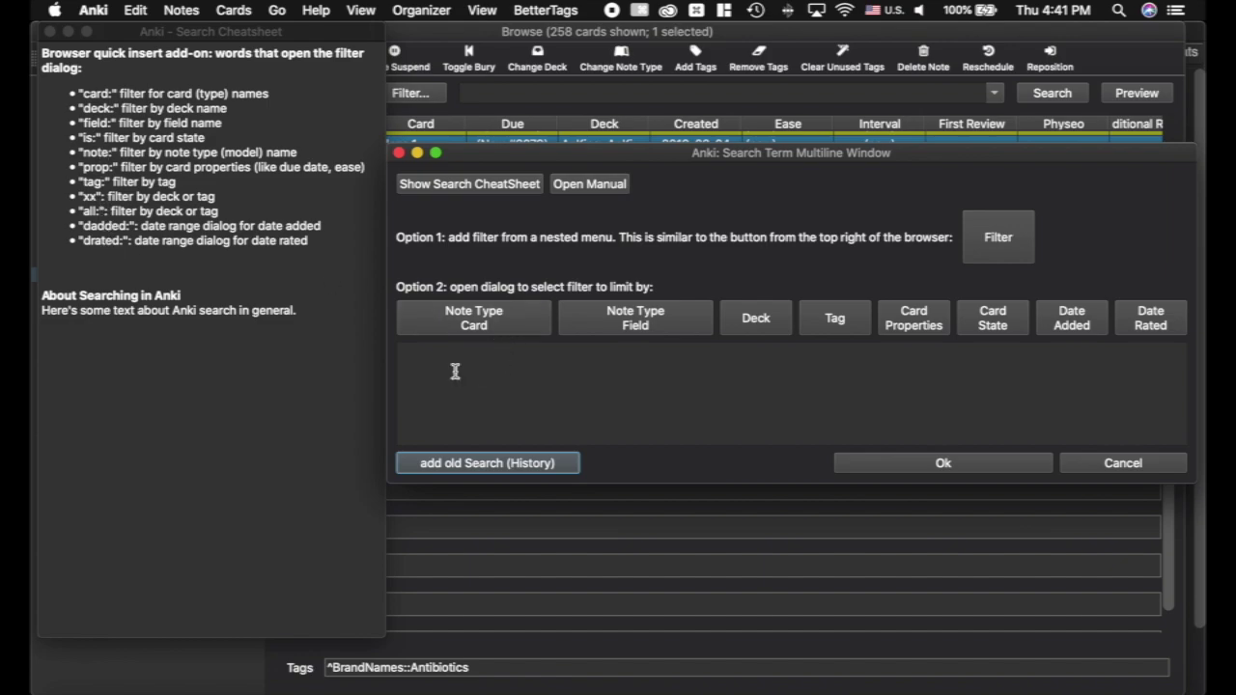
{"action": "type", "text": ":"}
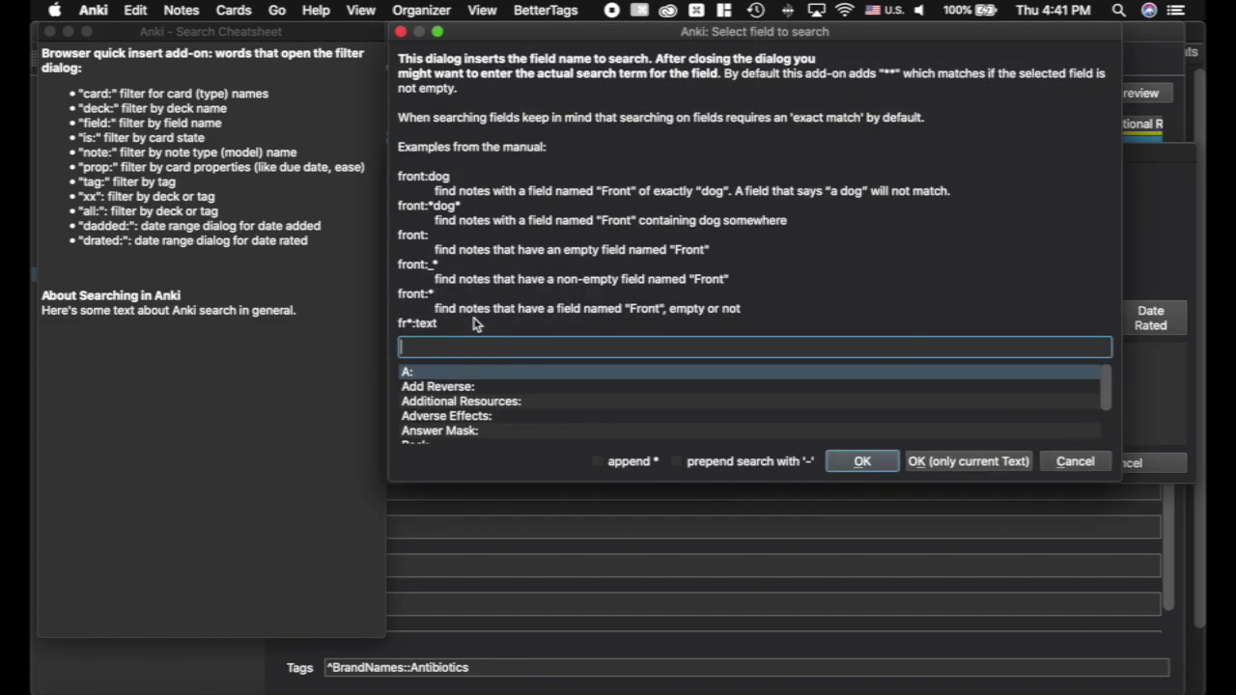
{"action": "scroll", "coordinate": [461, 425], "scroll_direction": "down", "scroll_amount": 3}
{"action": "scroll", "coordinate": [469, 409], "scroll_direction": "up", "scroll_amount": 3}
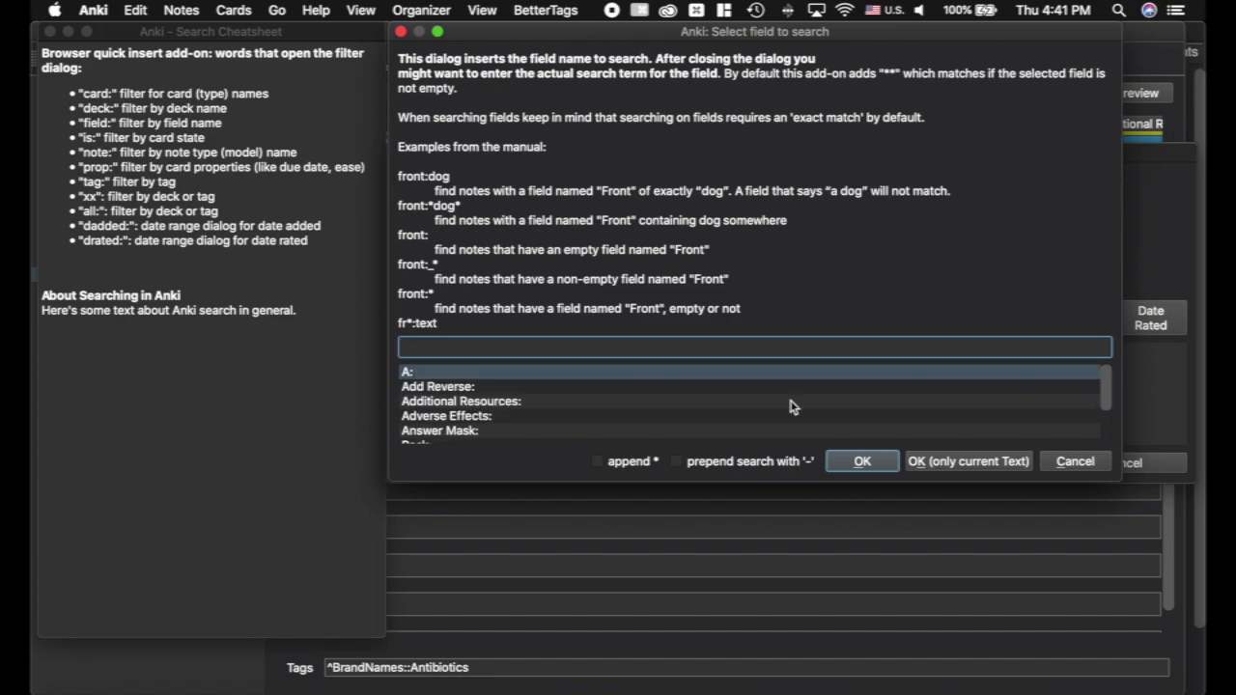
{"action": "left_click", "coordinate": [1072, 462]}
Replace it with is:, dismiss the card state picker, delete the text, and open the Date Rated picker.
{"action": "key", "text": "super+a"}
{"action": "type", "text": "i"}
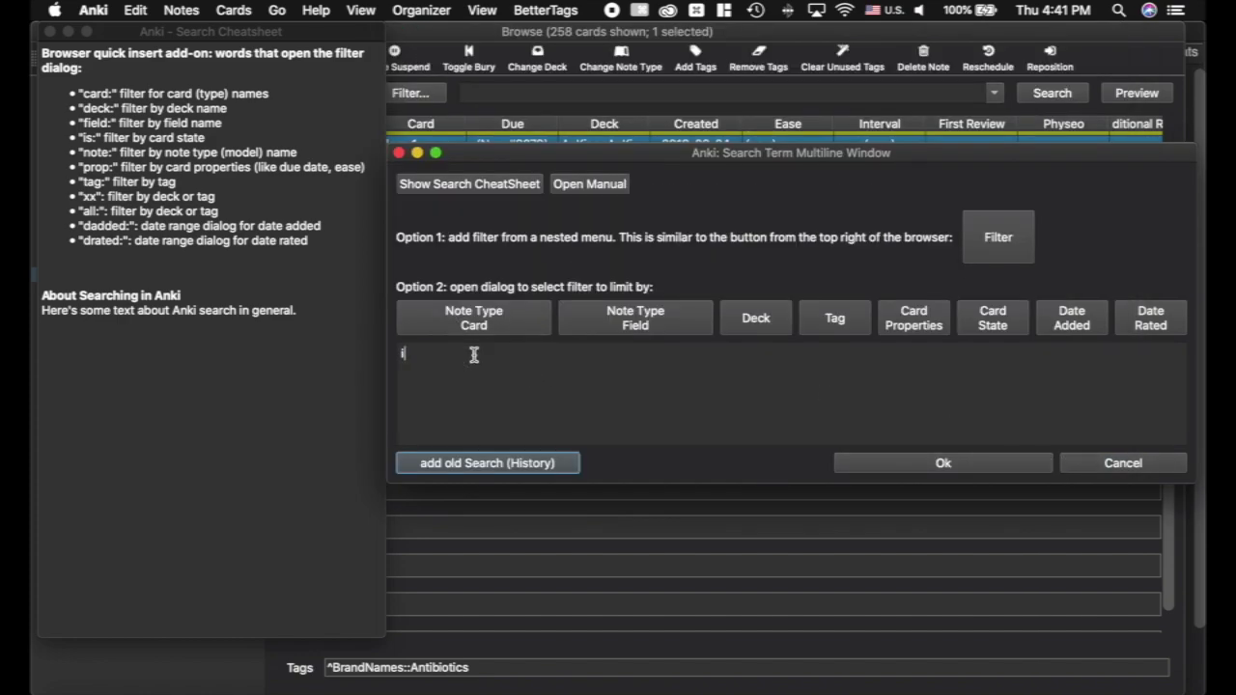
{"action": "type", "text": "s:"}
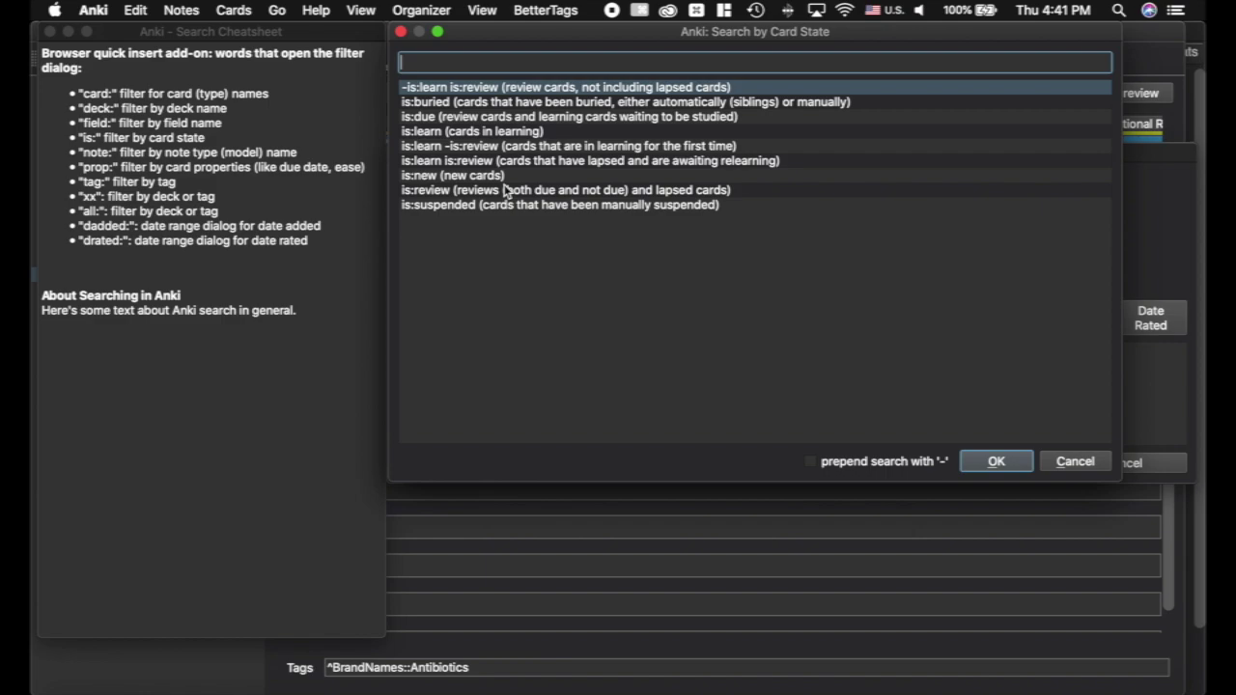
{"action": "left_click", "coordinate": [1080, 464]}
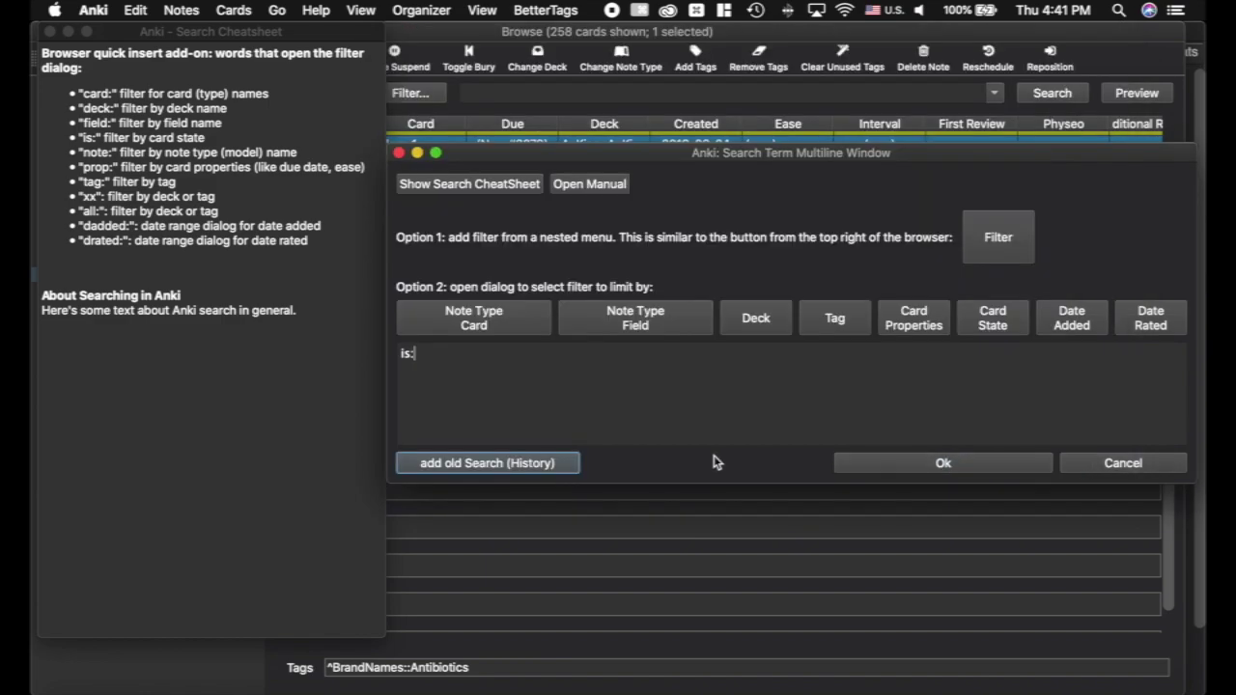
{"action": "double_click", "coordinate": [432, 354]}
{"action": "key", "text": "BackSpace"}
{"action": "left_click", "coordinate": [1154, 326]}
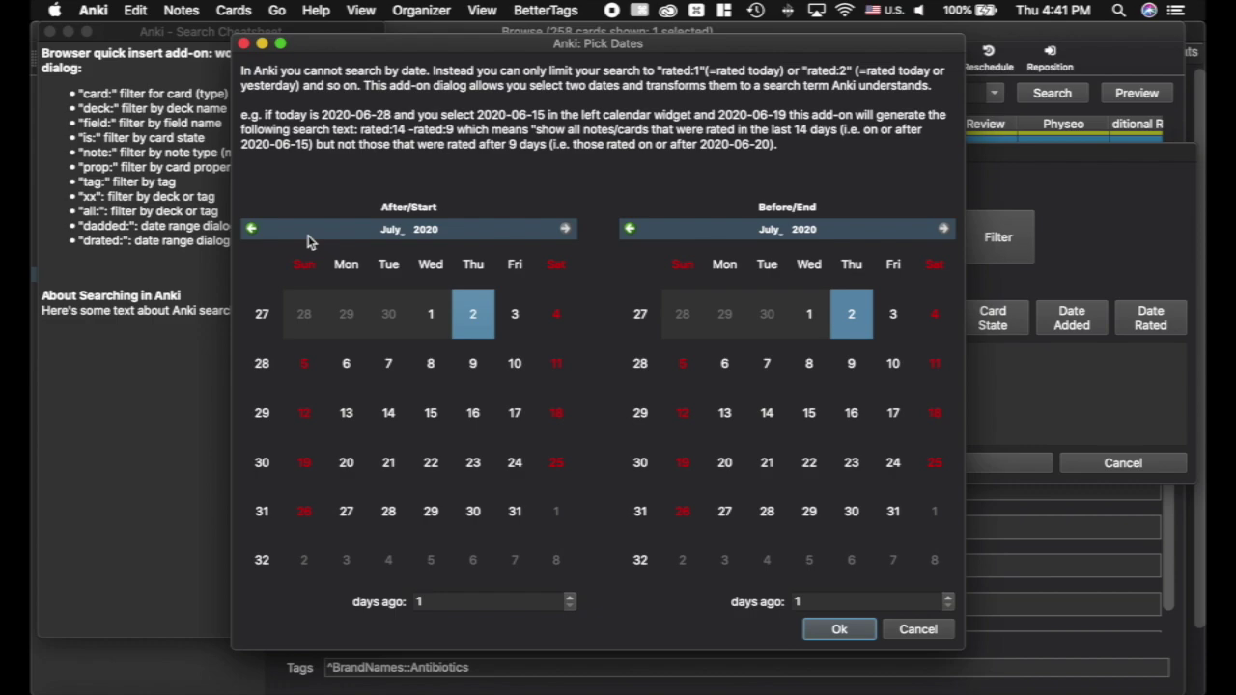
Set the rated date range to start June 28, inserting rated:5 into the search.
{"action": "left_click", "coordinate": [251, 229]}
{"action": "left_click", "coordinate": [304, 511]}
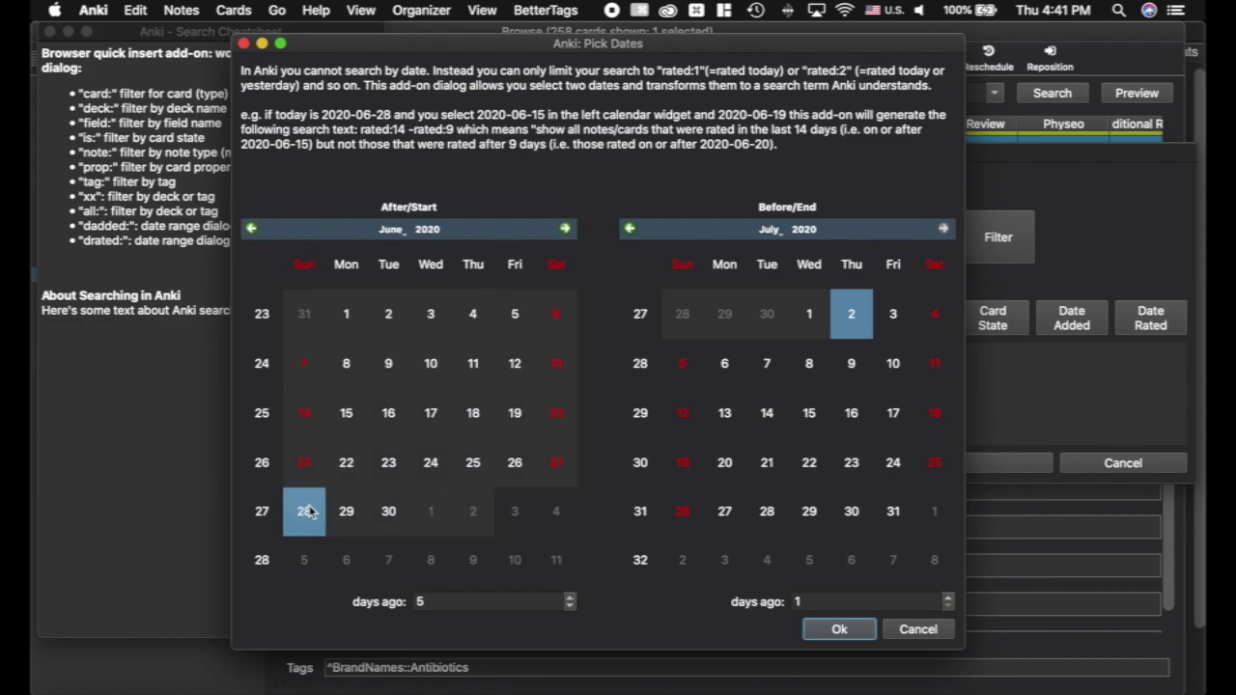
{"action": "left_click", "coordinate": [842, 630]}
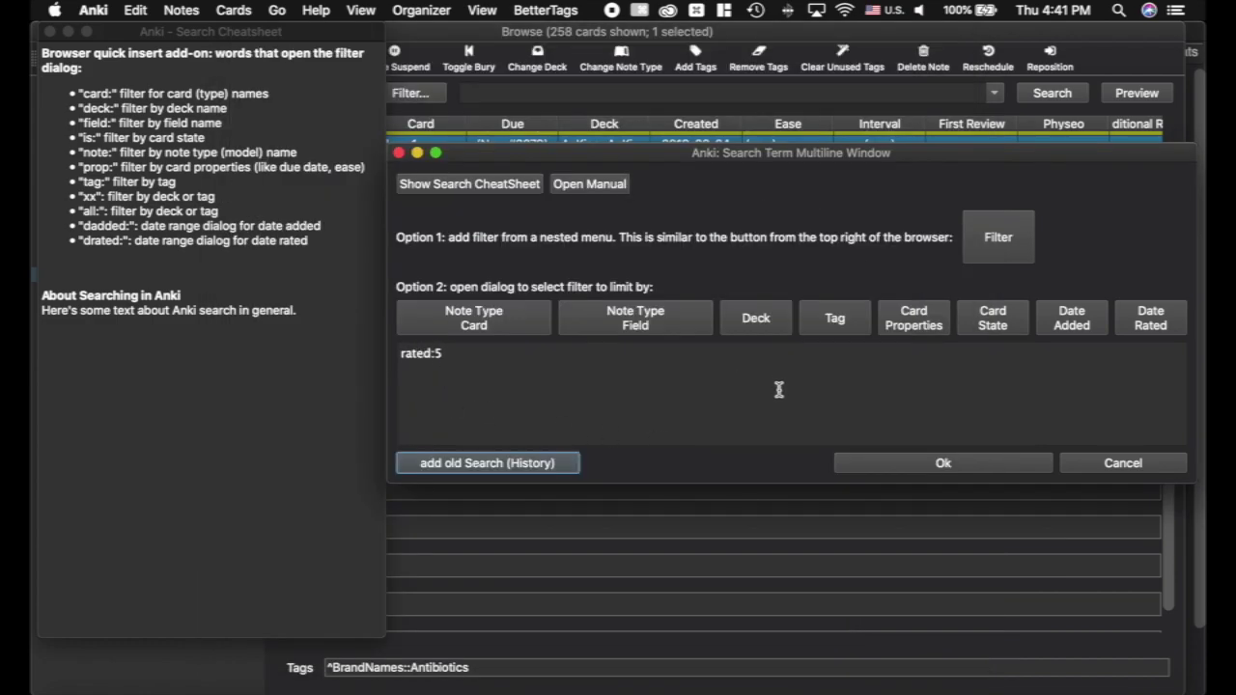
{"action": "left_click", "coordinate": [993, 469]}
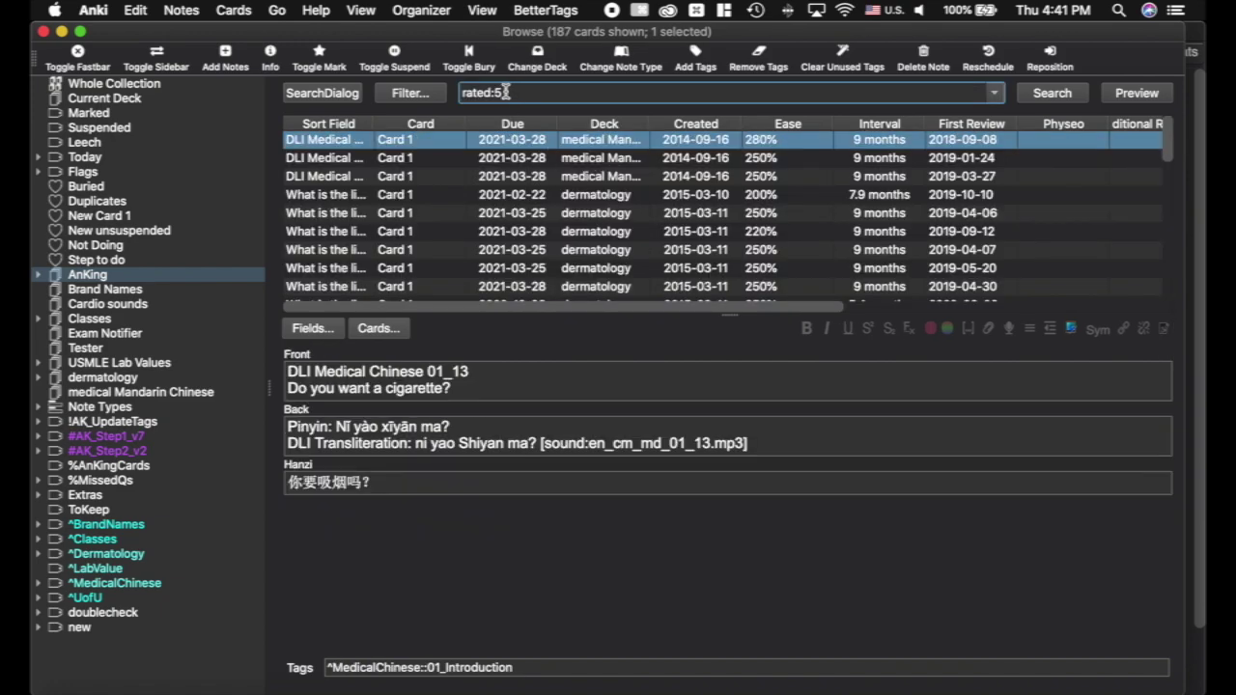
Extend the search to rated:5:1, run it for 19 cards, and switch to Chrome.
{"action": "type", "text": ":1"}
{"action": "key", "text": "Return"}
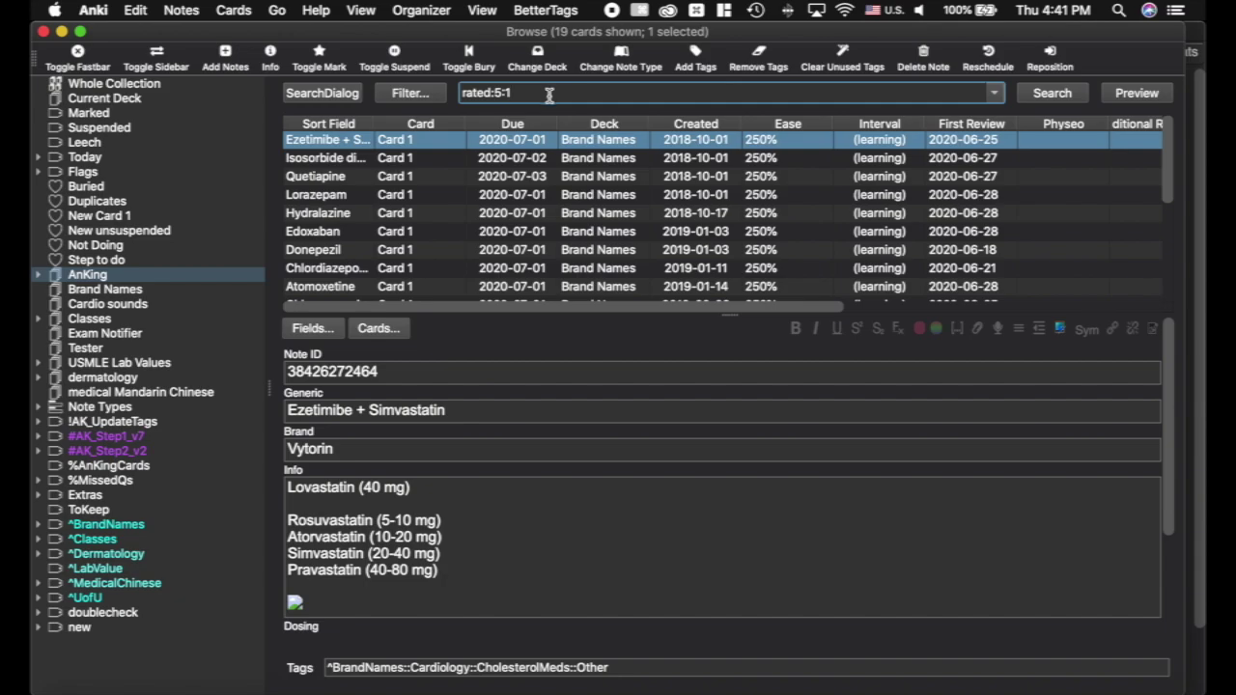
{"action": "key", "text": "super+Tab"}
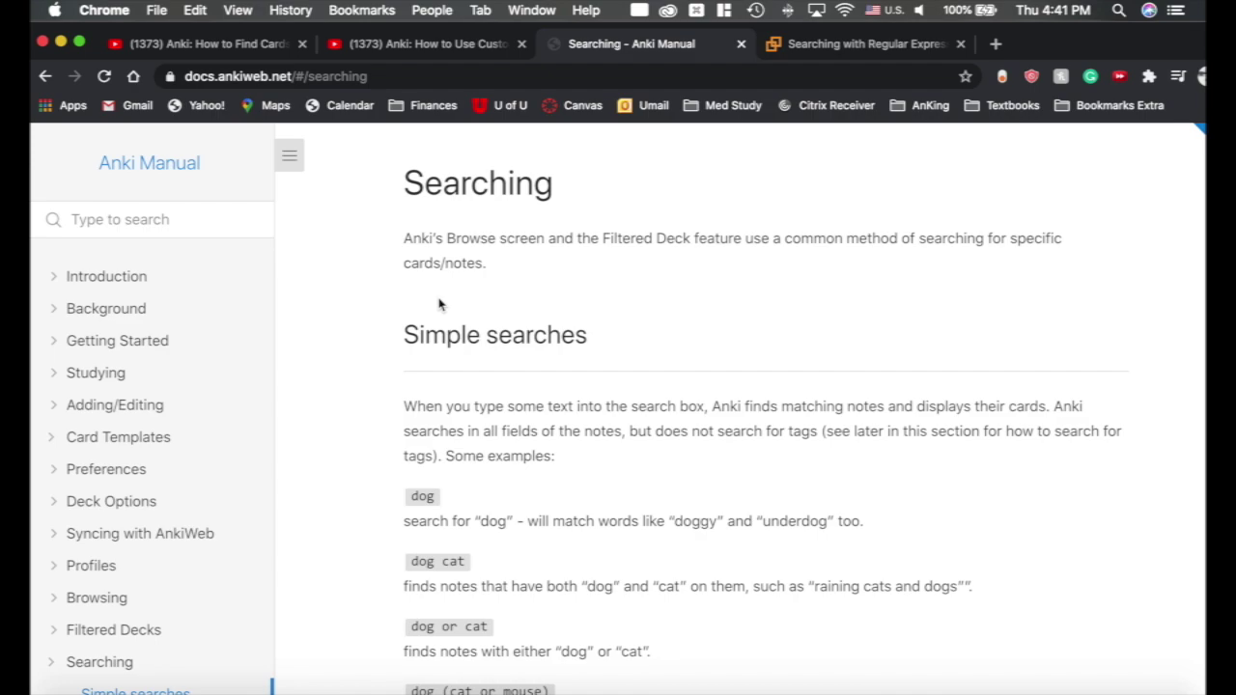
Skim the Anki Manual Searching page, then scroll through the RegEx help page's metacharacter table.
{"action": "scroll", "coordinate": [512, 383], "scroll_direction": "down", "scroll_amount": 15}
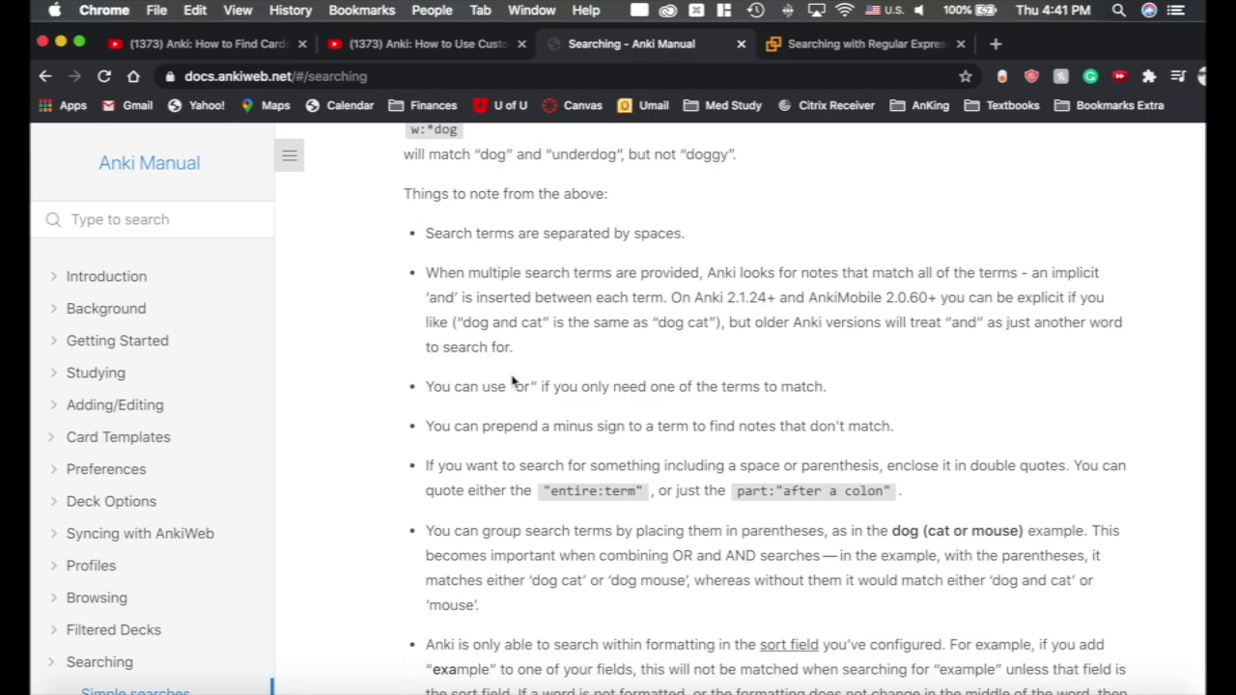
{"action": "scroll", "coordinate": [512, 383], "scroll_direction": "up", "scroll_amount": 15}
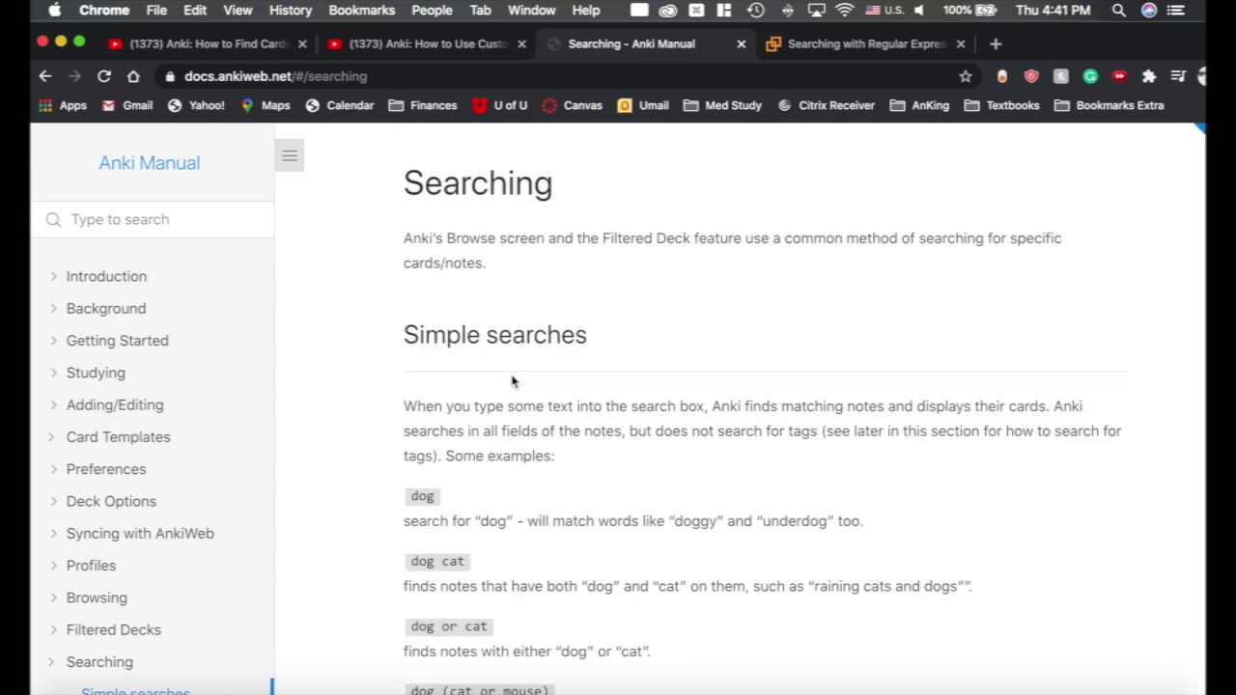
{"action": "left_click", "coordinate": [874, 44]}
{"action": "scroll", "coordinate": [861, 519], "scroll_direction": "down", "scroll_amount": 15}
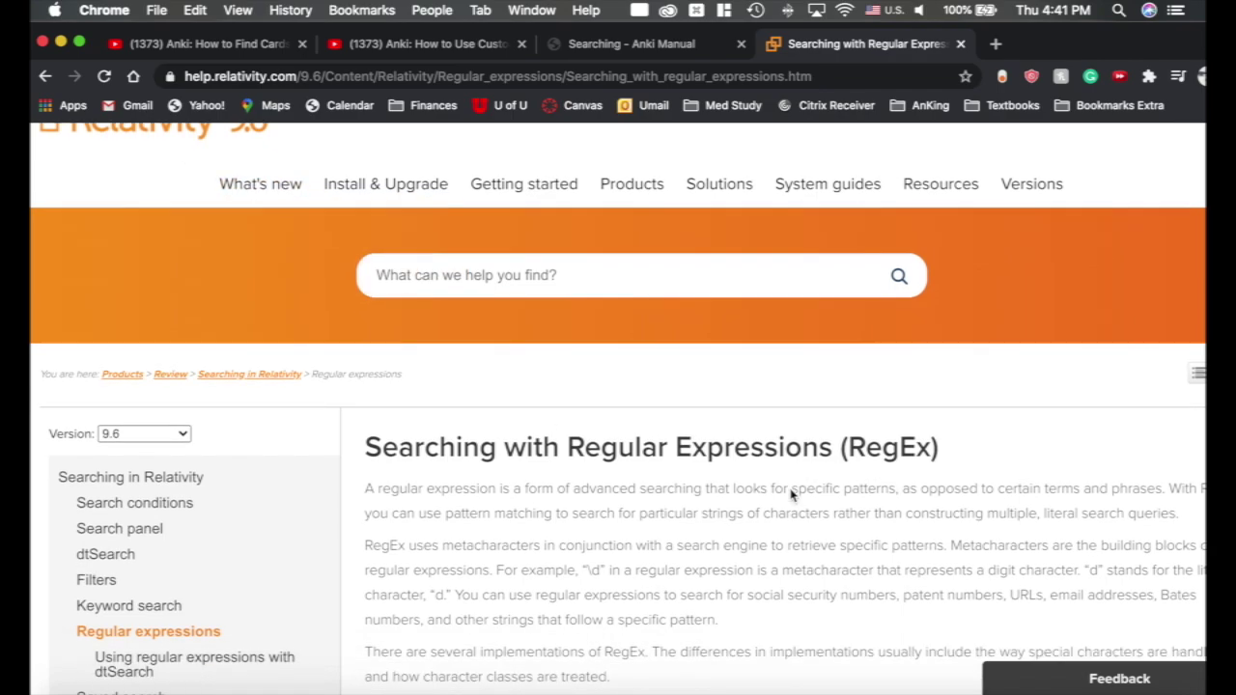
{"action": "scroll", "coordinate": [776, 475], "scroll_direction": "down", "scroll_amount": 15}
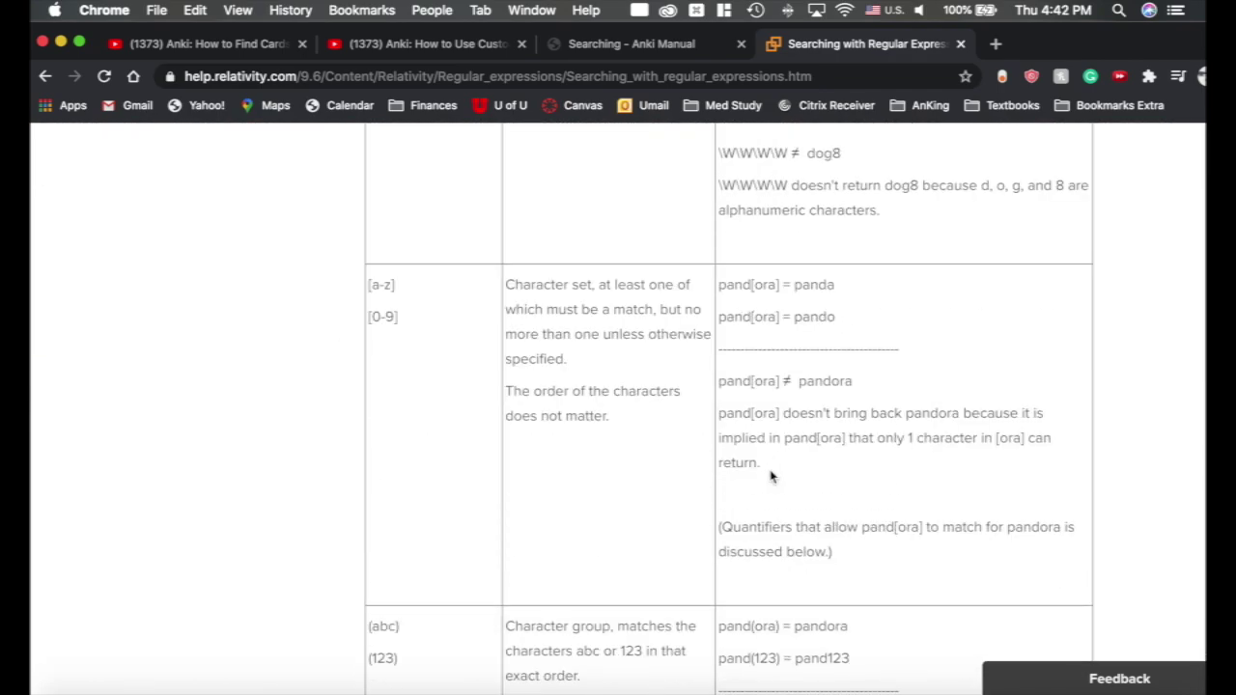
{"action": "scroll", "coordinate": [580, 348], "scroll_direction": "down", "scroll_amount": 10}
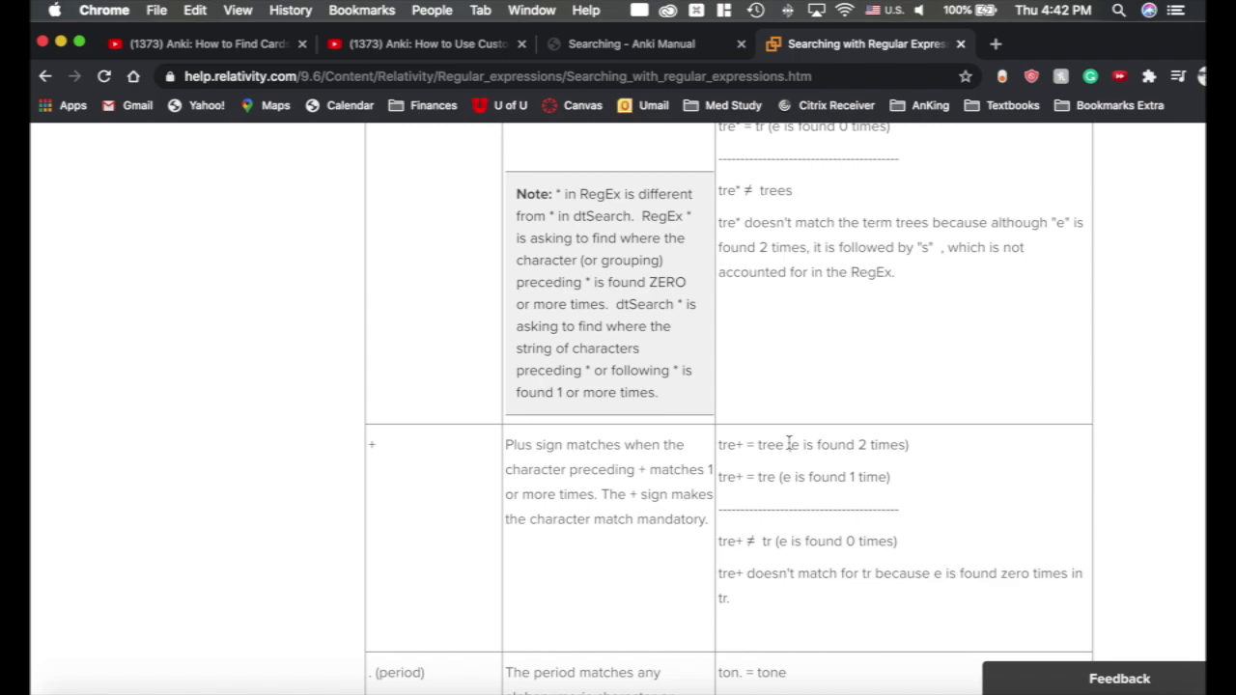
{"action": "scroll", "coordinate": [789, 442], "scroll_direction": "down", "scroll_amount": 12}
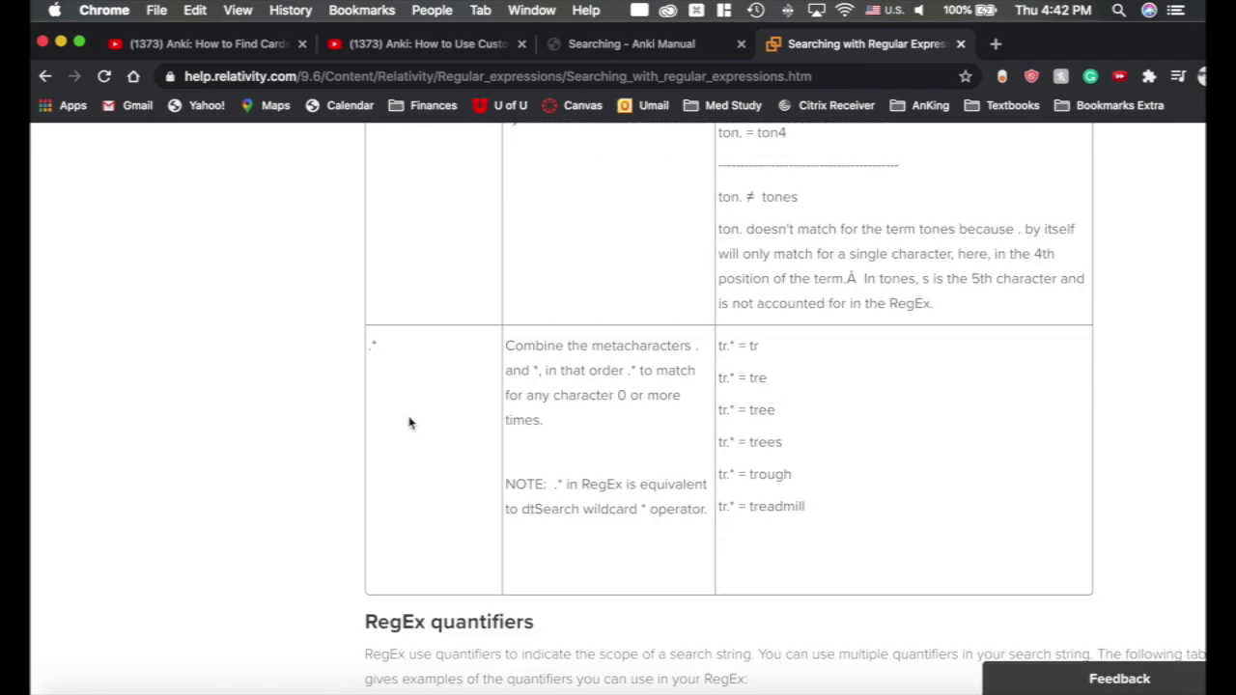
Back in Anki, cancel the search window, type xx, dismiss the deck/tag picker, and close the Browser.
{"action": "key", "text": "super+Tab"}
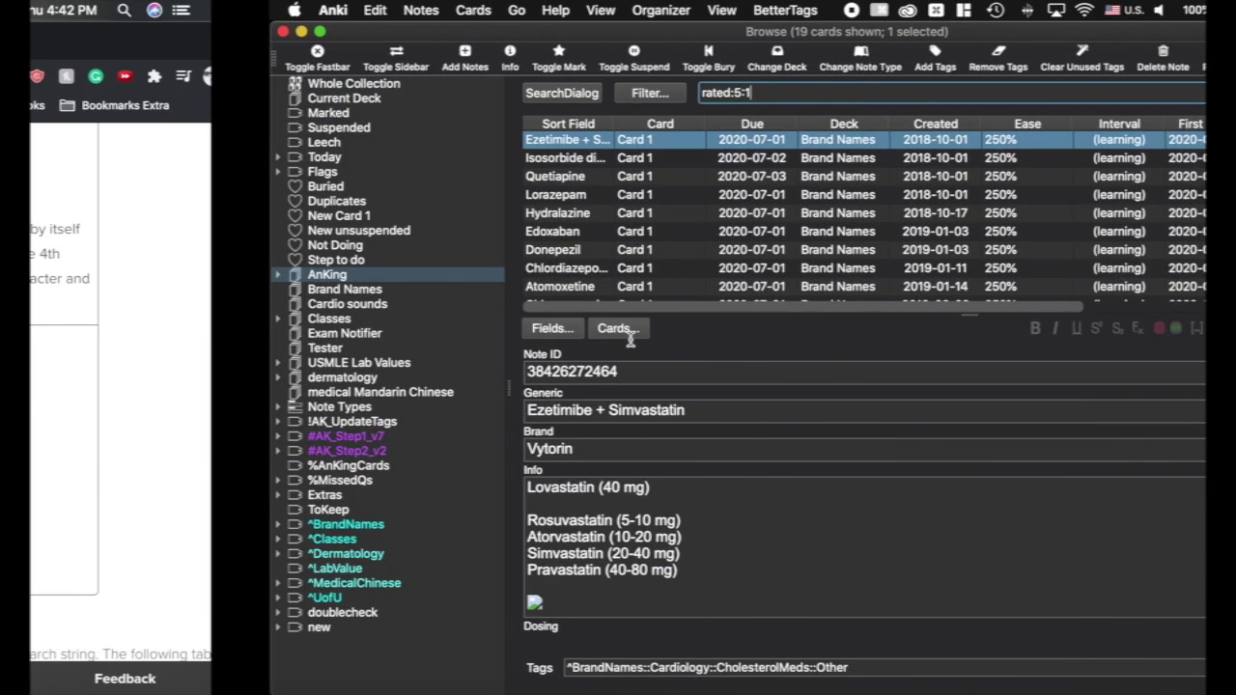
{"action": "left_click", "coordinate": [299, 96]}
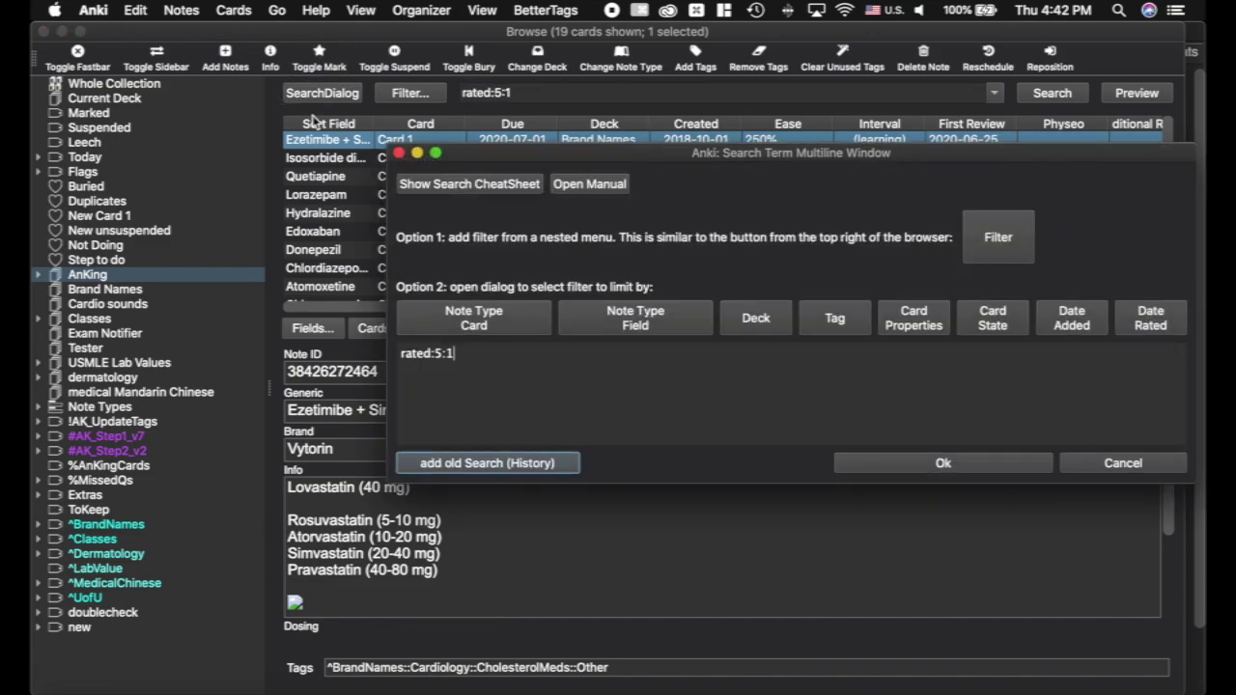
{"action": "left_click", "coordinate": [1124, 464]}
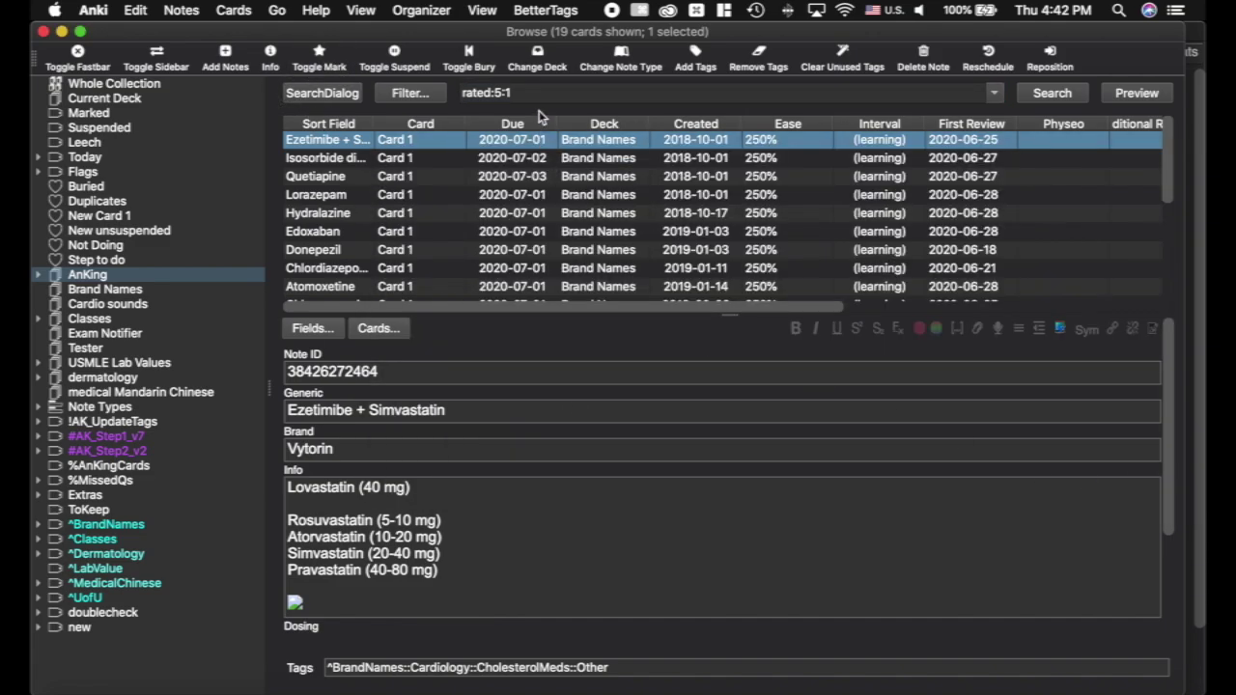
{"action": "triple_click", "coordinate": [537, 93]}
{"action": "type", "text": "x"}
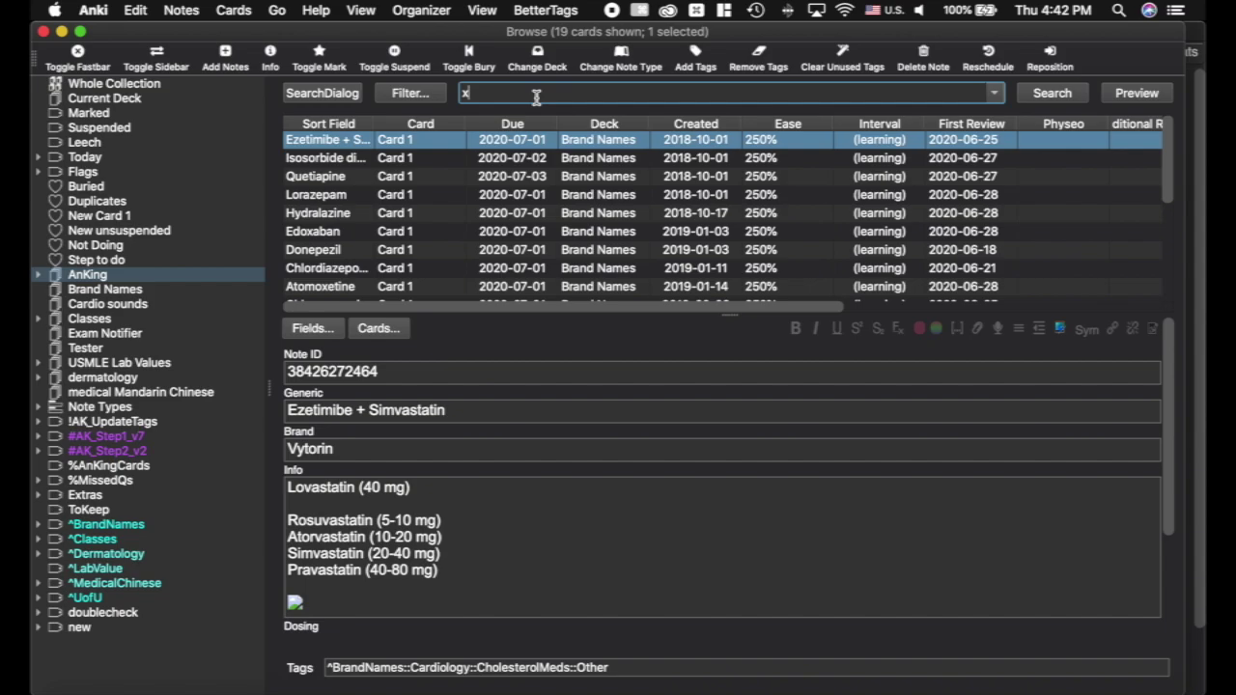
{"action": "type", "text": "x"}
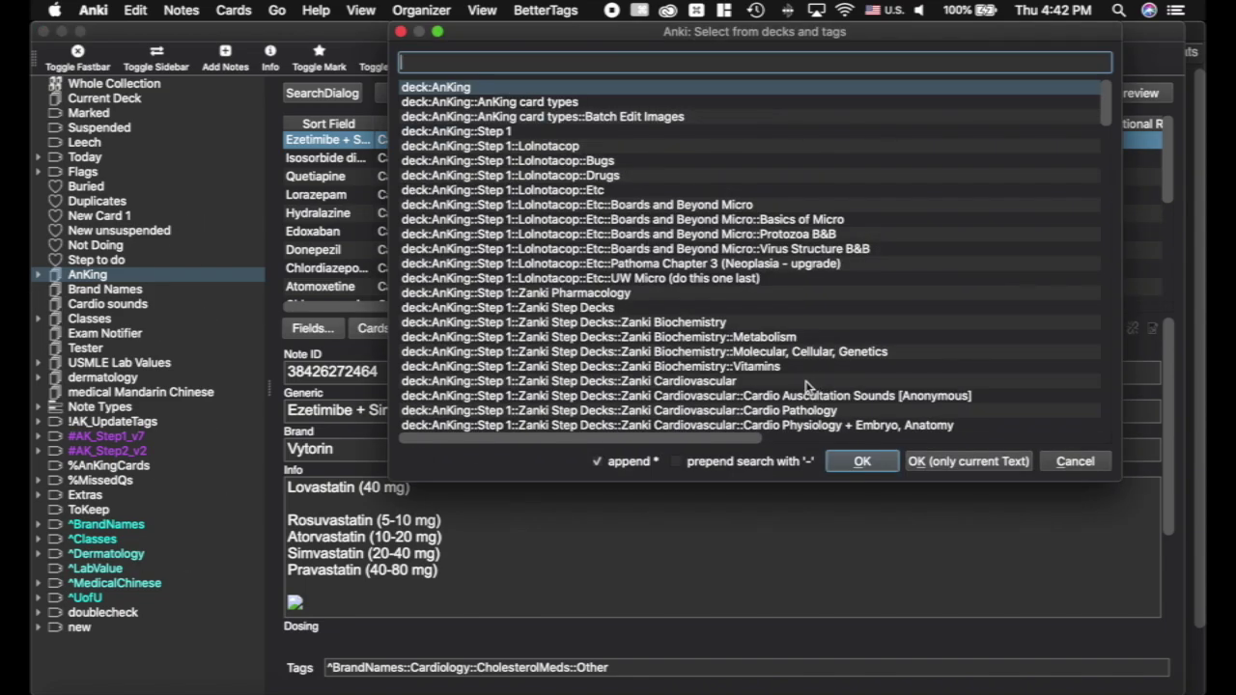
{"action": "left_click", "coordinate": [1076, 462]}
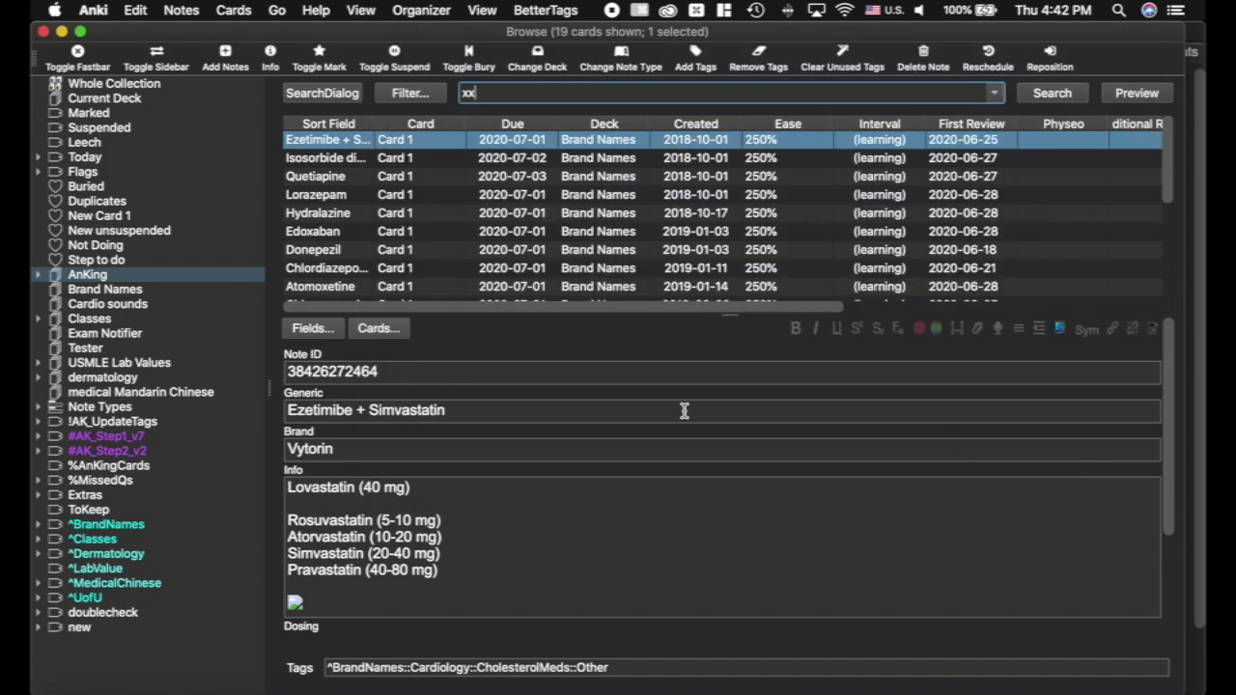
{"action": "left_click", "coordinate": [44, 32]}
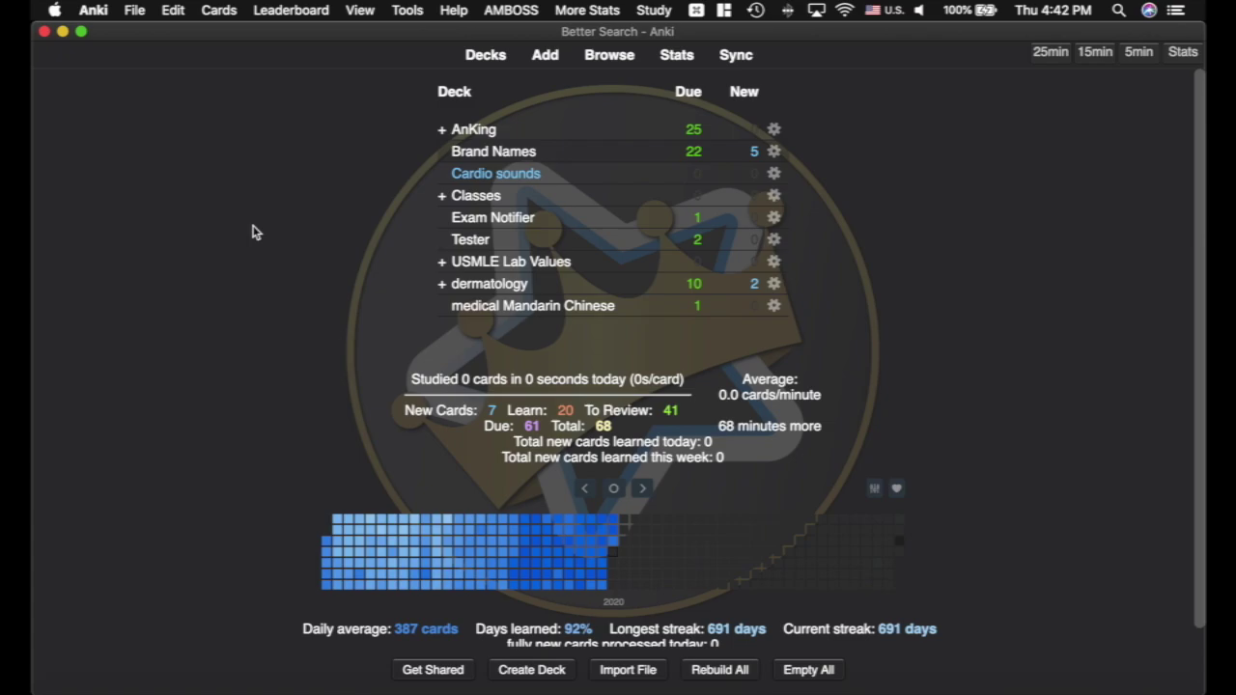